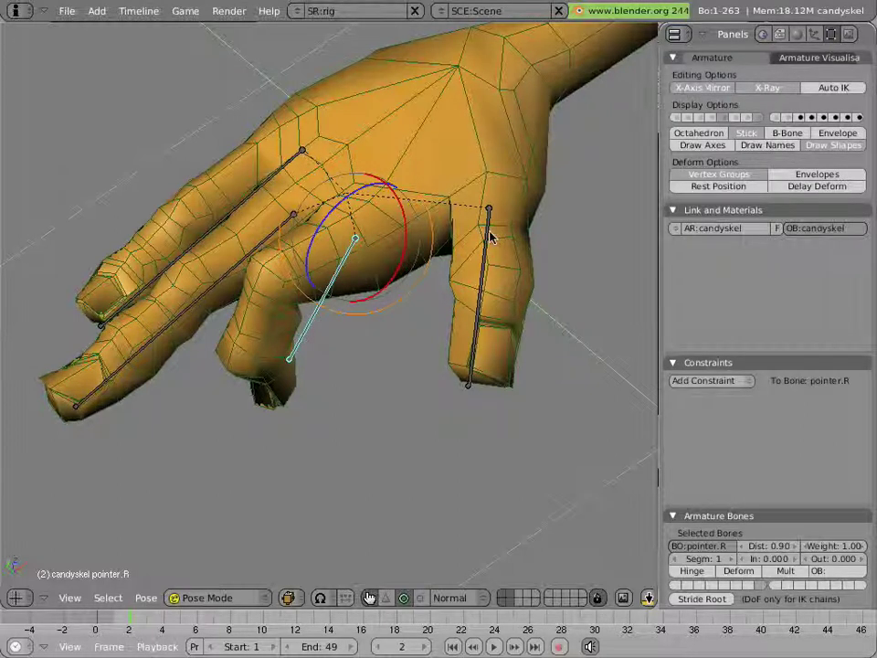
# Try rotating the little and middle finger bones of the character's left hand, cancelling each rotation
pyautogui.moveTo(492, 234); pyautogui.dragTo(429, 292, button='middle')
pyautogui.scroll(-6, 331, 146)
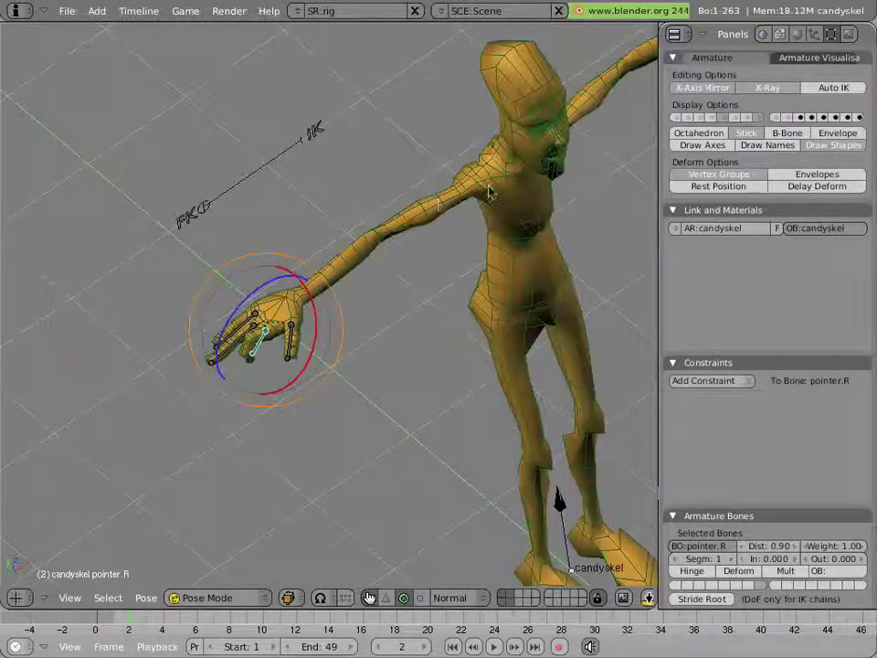
pyautogui.moveTo(361, 146); pyautogui.dragTo(140, 363, button='middle')
pyautogui.scroll(4, 398, 190)
pyautogui.keyDown('shift'); pyautogui.moveTo(397, 190); pyautogui.dragTo(255, 388, button='middle'); pyautogui.keyUp('shift')
pyautogui.scroll(4, 252, 456)
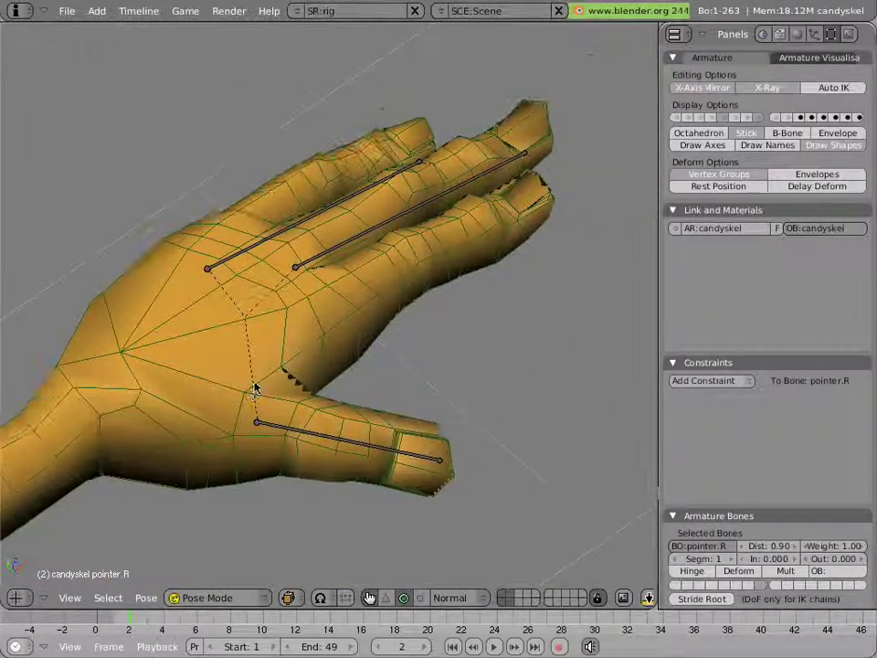
pyautogui.rightClick(345, 211)
pyautogui.press('r')
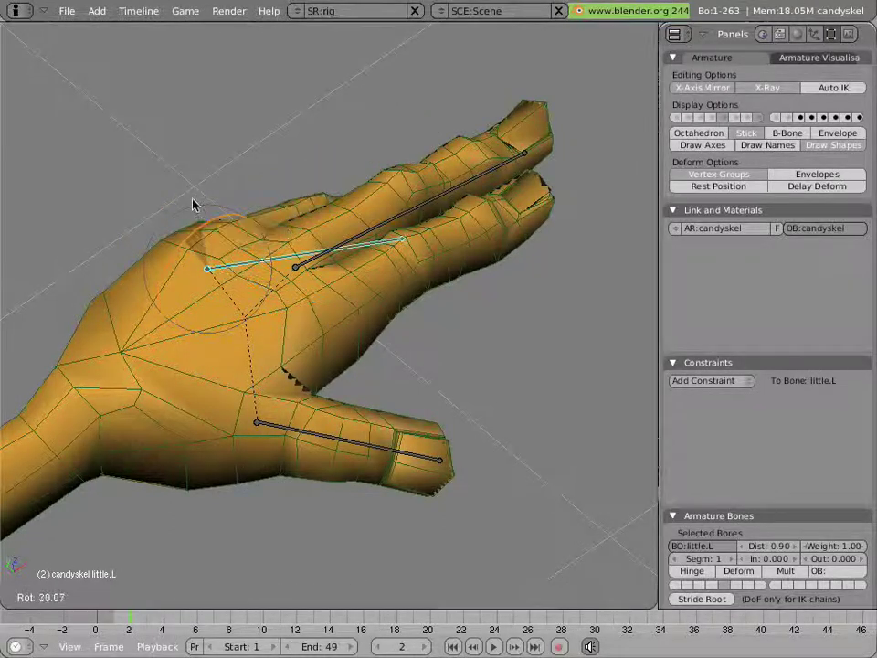
pyautogui.rightClick(215, 209)
pyautogui.rightClick(326, 229)
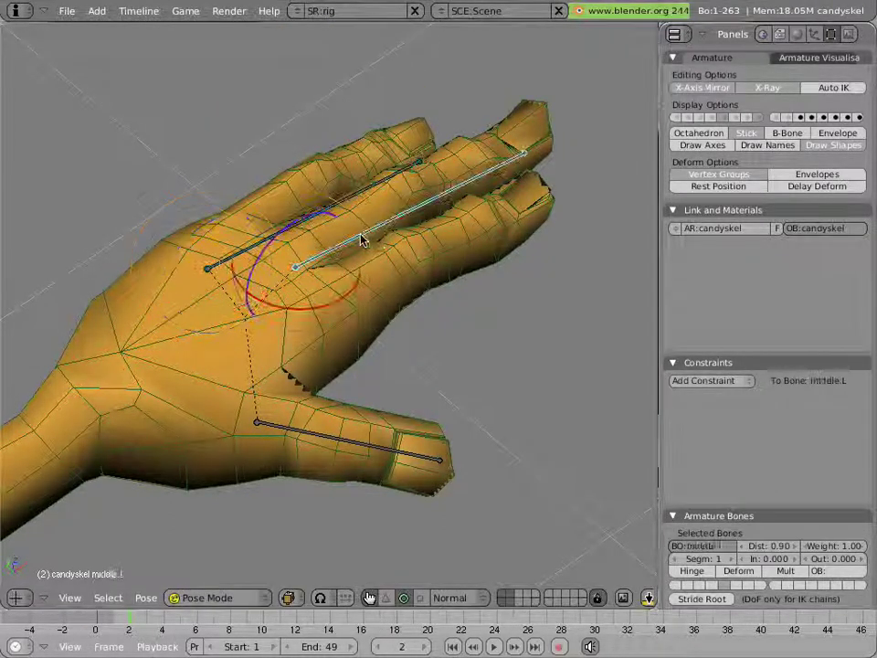
pyautogui.press('r')
pyautogui.rightClick(385, 274)
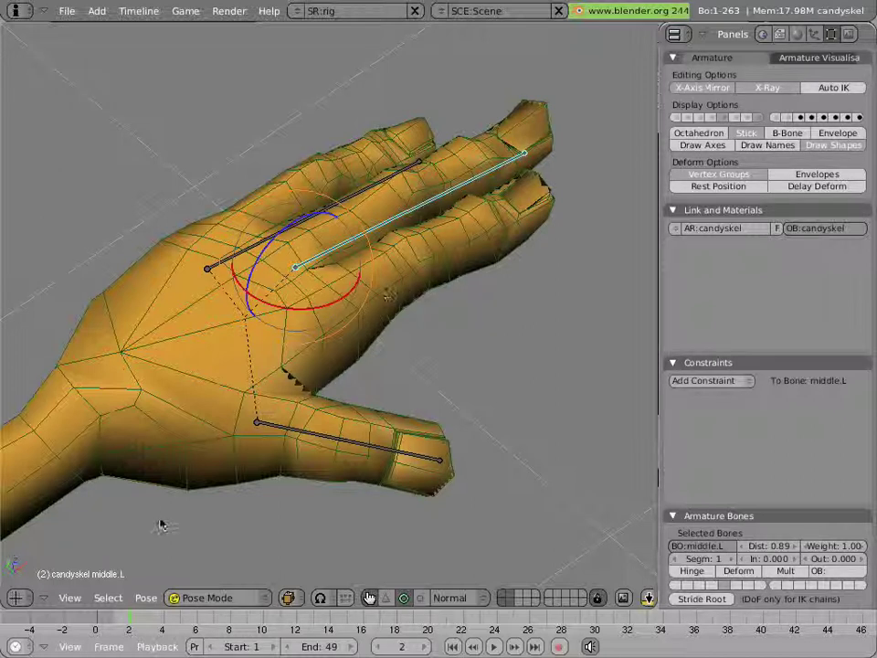
# Open the view properties and switch the Relationship Lines display off and back on
pyautogui.click(70, 597)
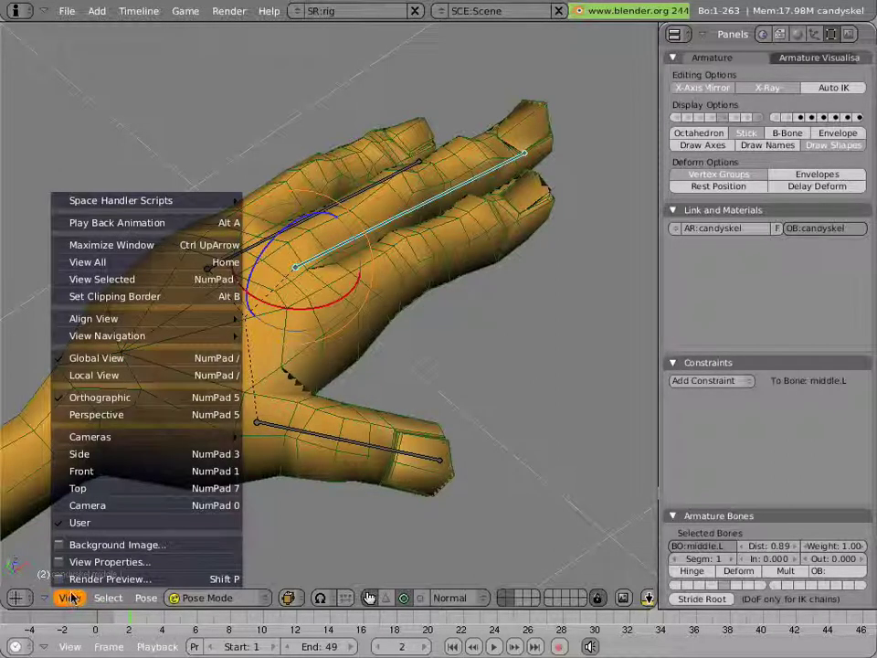
pyautogui.click(84, 562)
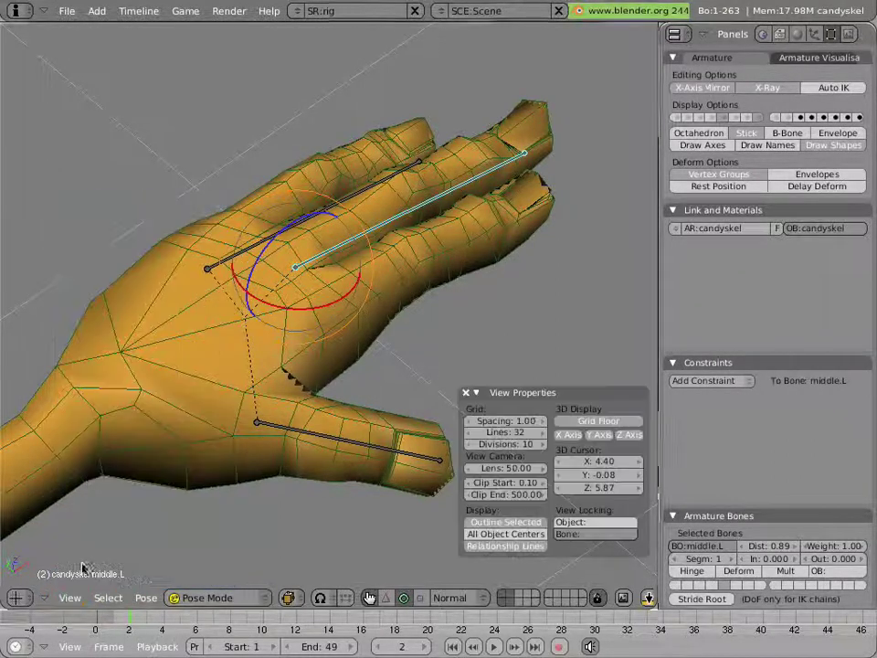
pyautogui.click(529, 548)
pyautogui.click(529, 546)
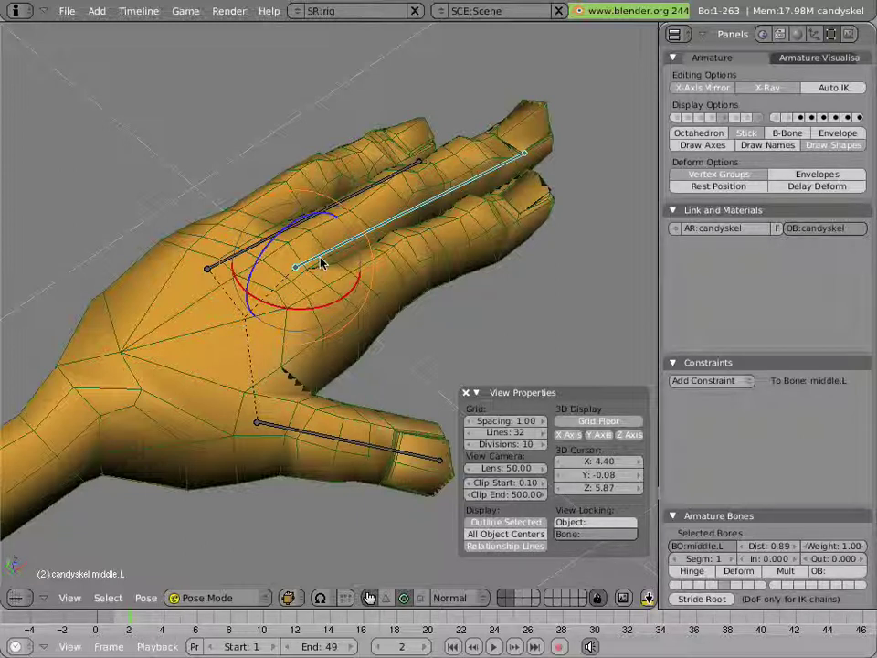
# Preview the Stick, B-Bone and Envelope bone display styles and set the armature's display to Octahedron
pyautogui.keyDown('shift'); pyautogui.moveTo(320, 263); pyautogui.dragTo(355, 245, button='middle'); pyautogui.keyUp('shift')
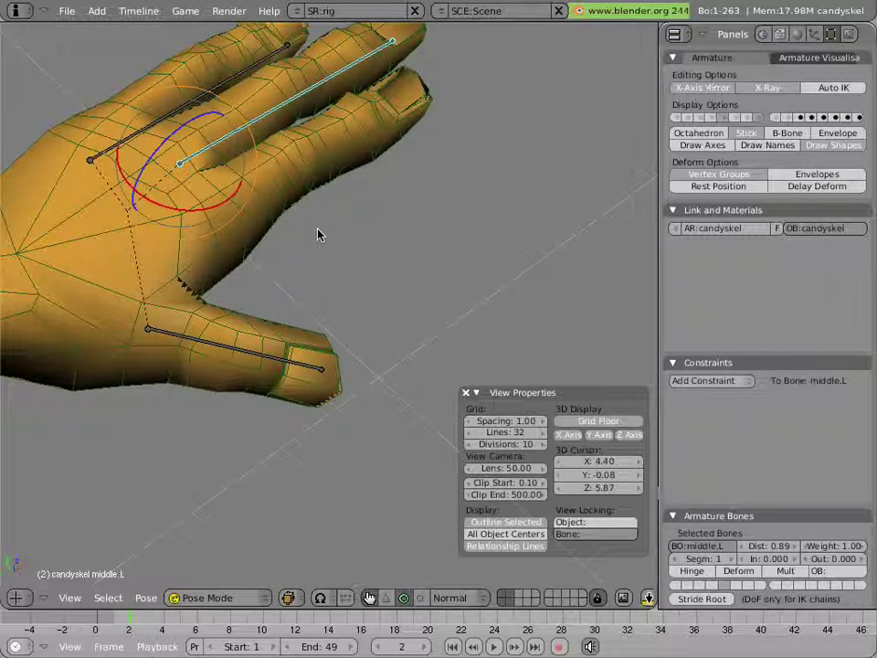
pyautogui.moveTo(239, 153); pyautogui.dragTo(316, 261, button='middle')
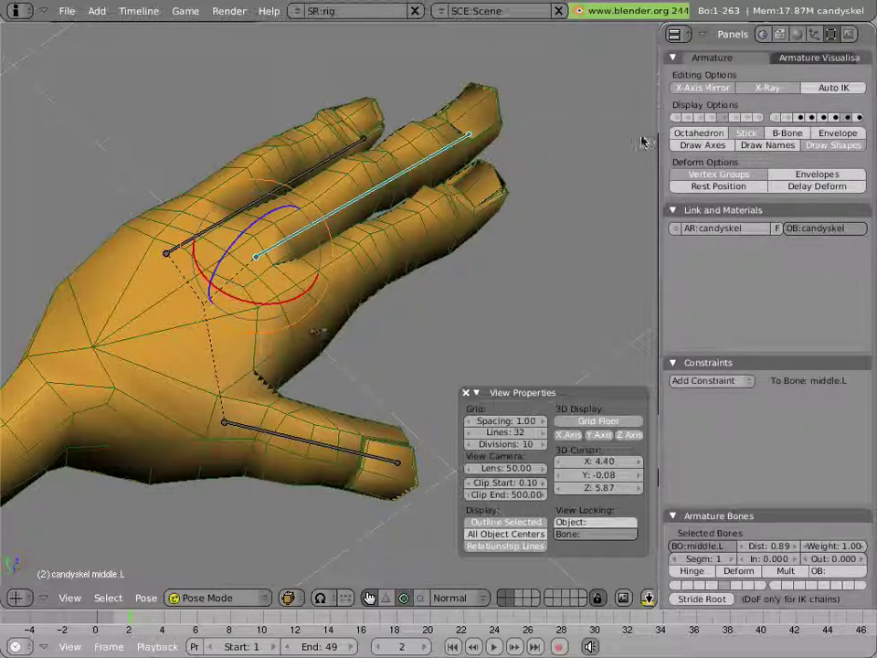
pyautogui.click(693, 135)
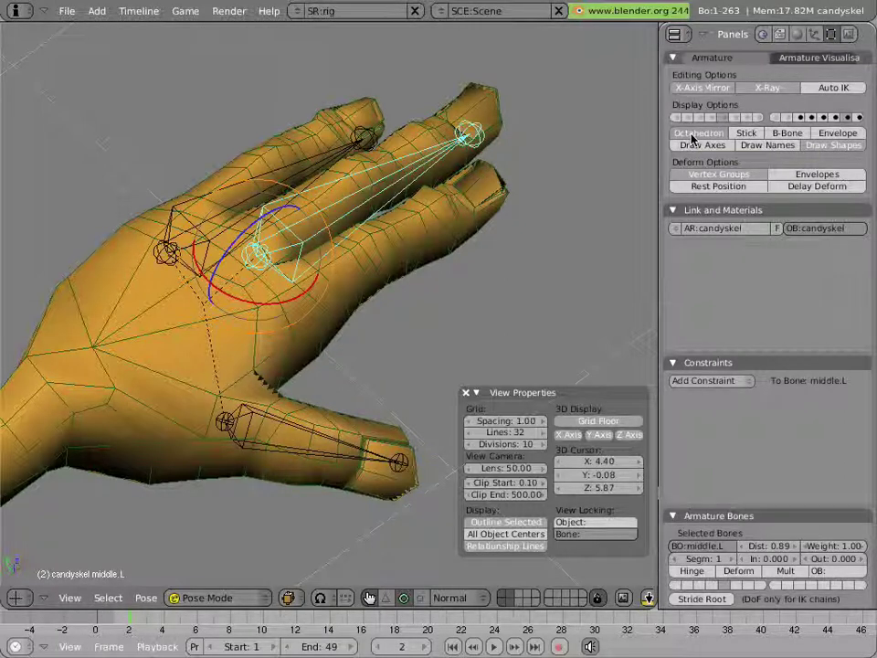
pyautogui.click(744, 134)
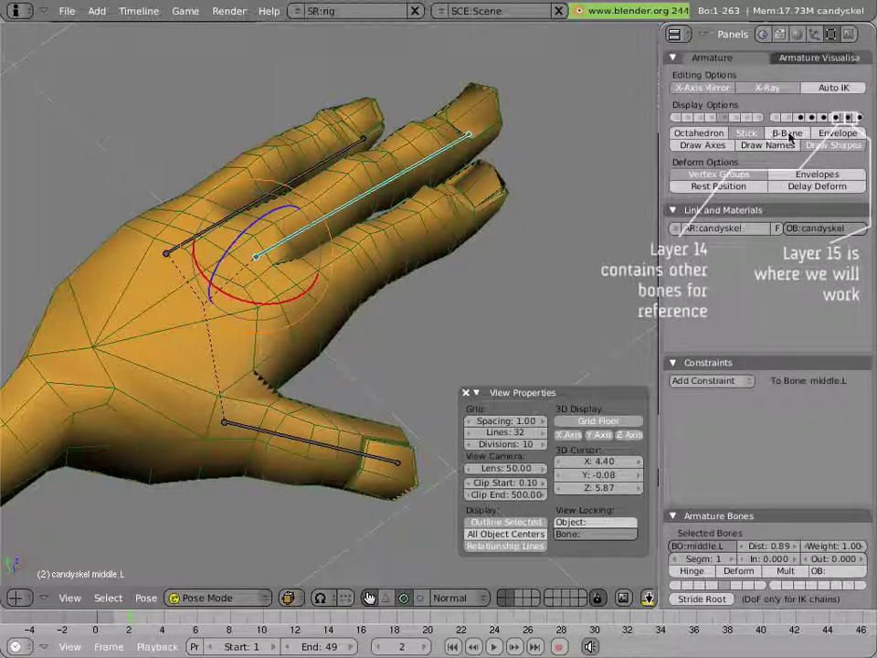
pyautogui.click(787, 133)
pyautogui.click(848, 134)
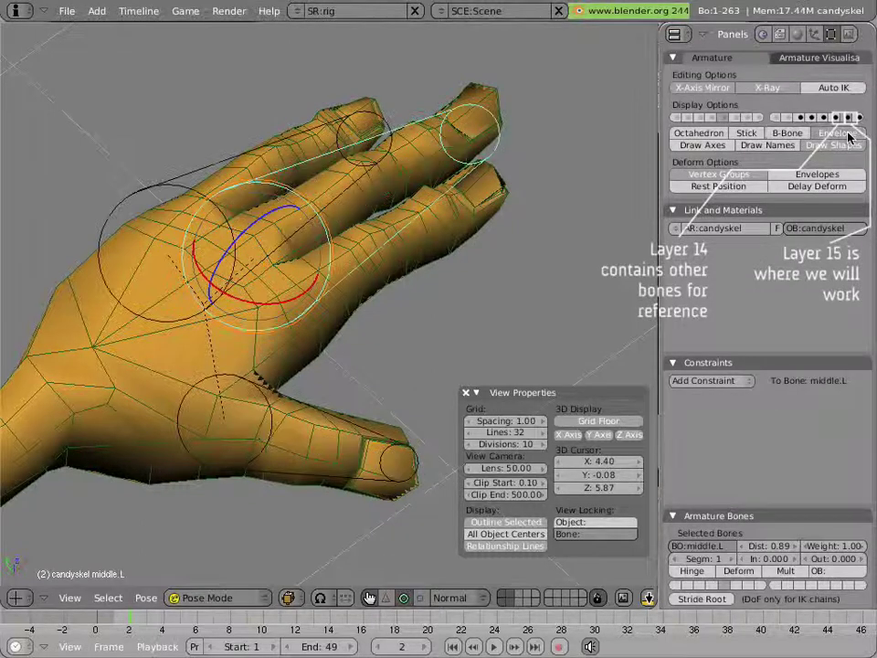
pyautogui.click(699, 134)
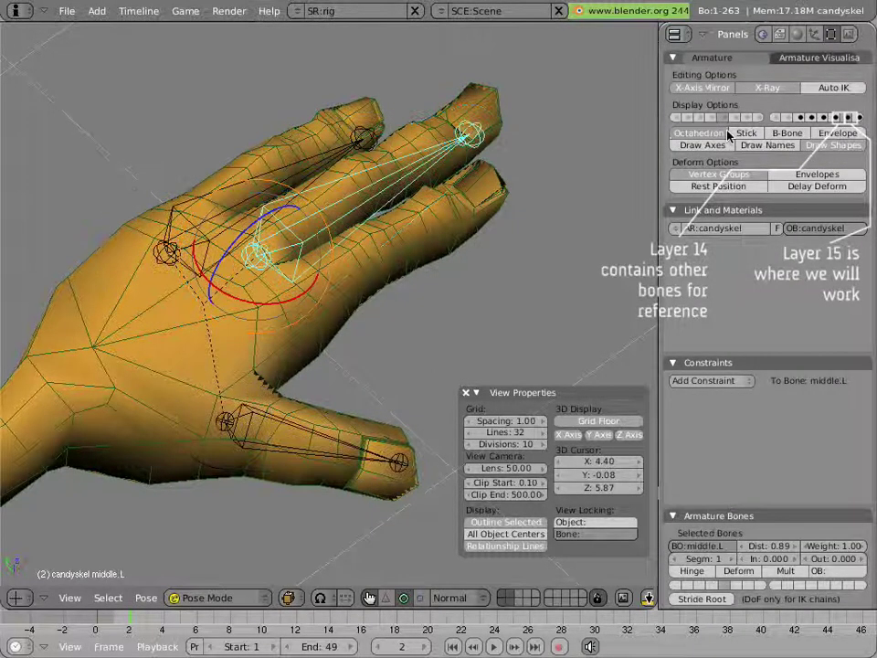
# Put the armature into Edit Mode and show only armature layer 15
pyautogui.moveTo(265, 336); pyautogui.dragTo(242, 356, button='middle')
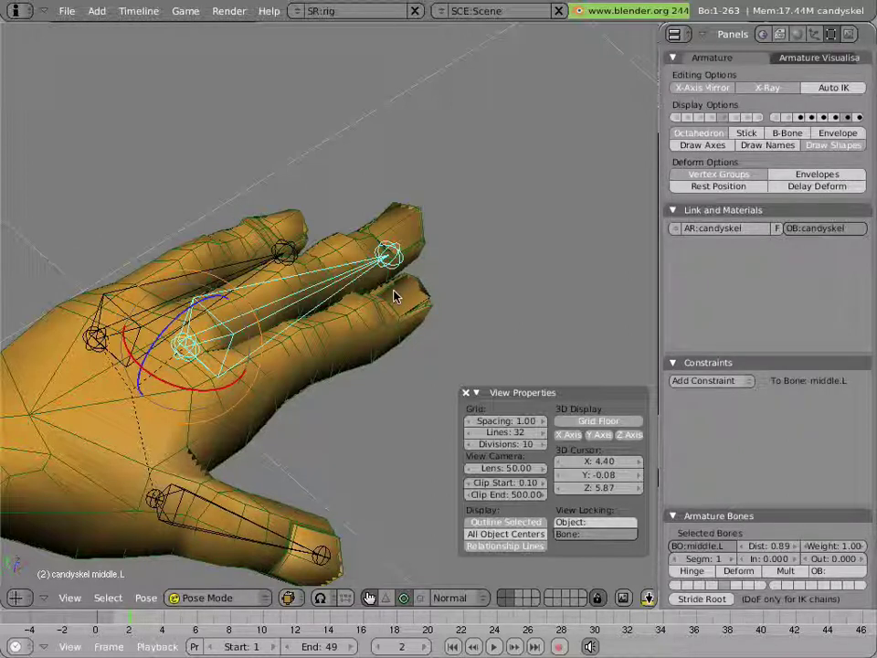
pyautogui.press('Tab')
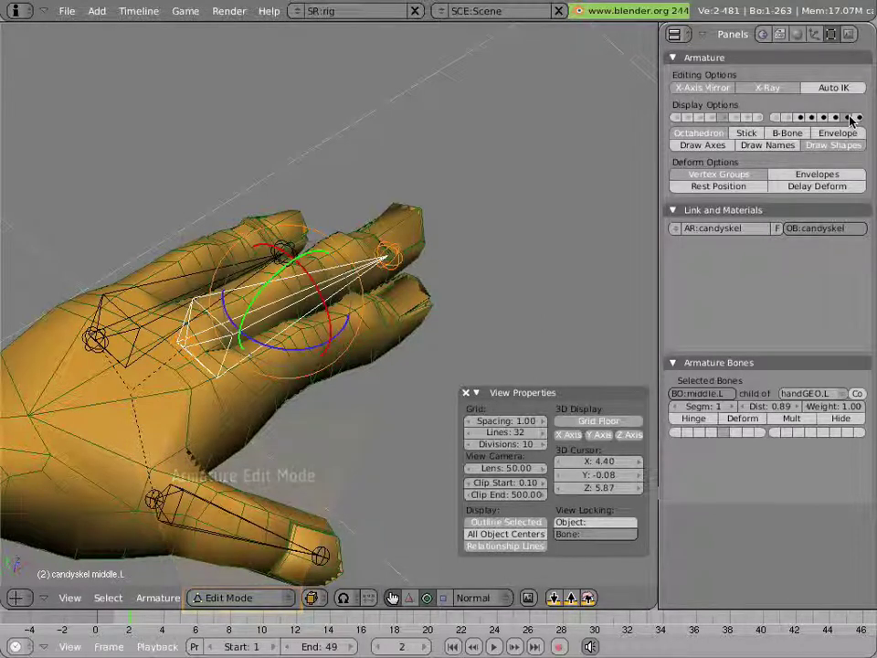
pyautogui.click(851, 117)
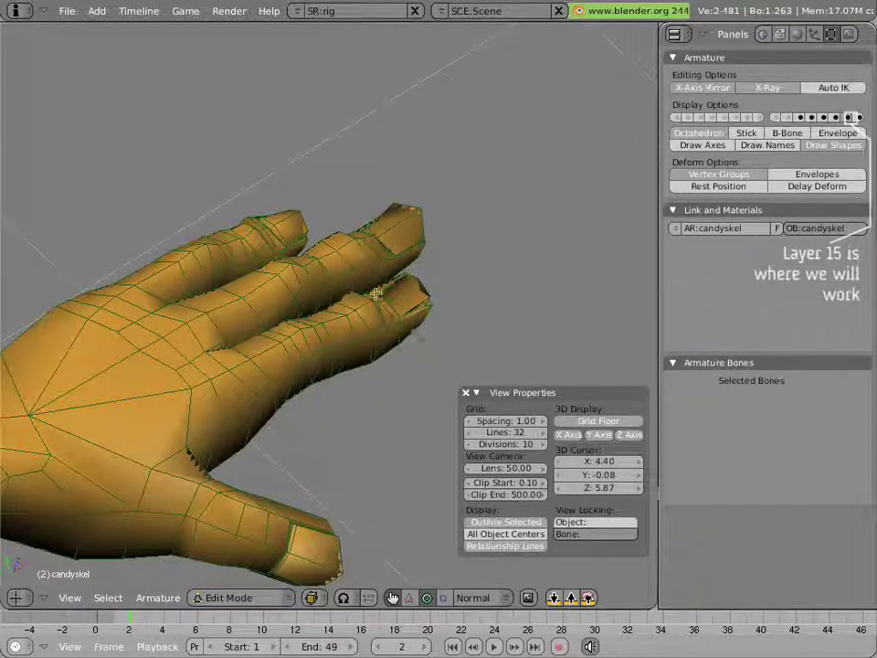
# Place the 3D cursor at the left pointer finger's knuckle using top and front views, at about X 2.50, Y -0.08, Z 4.93
pyautogui.scroll(-3, 364, 300)
pyautogui.scroll(3, 364, 302)
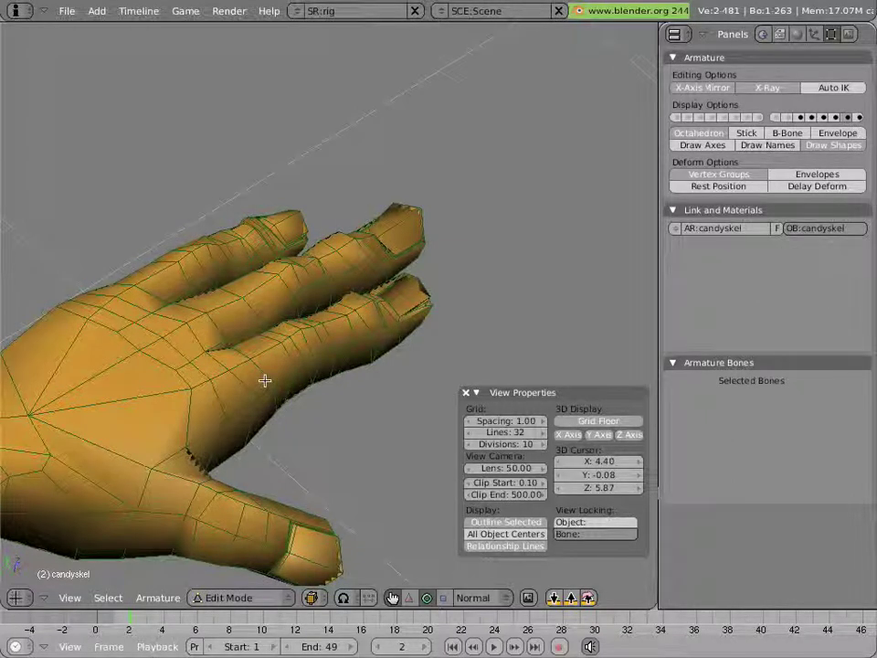
pyautogui.press('KP_7')
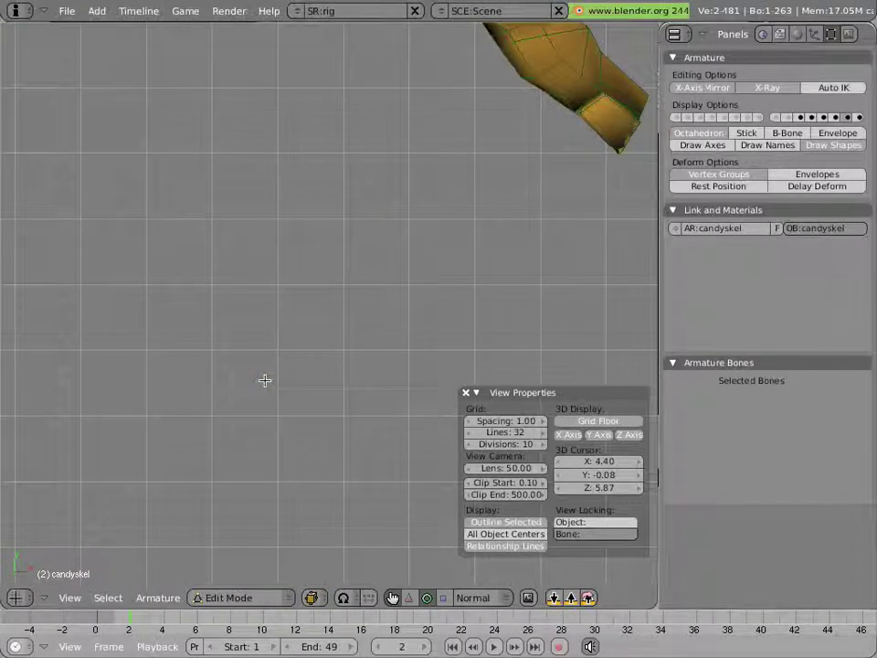
pyautogui.press('KP_Decimal')
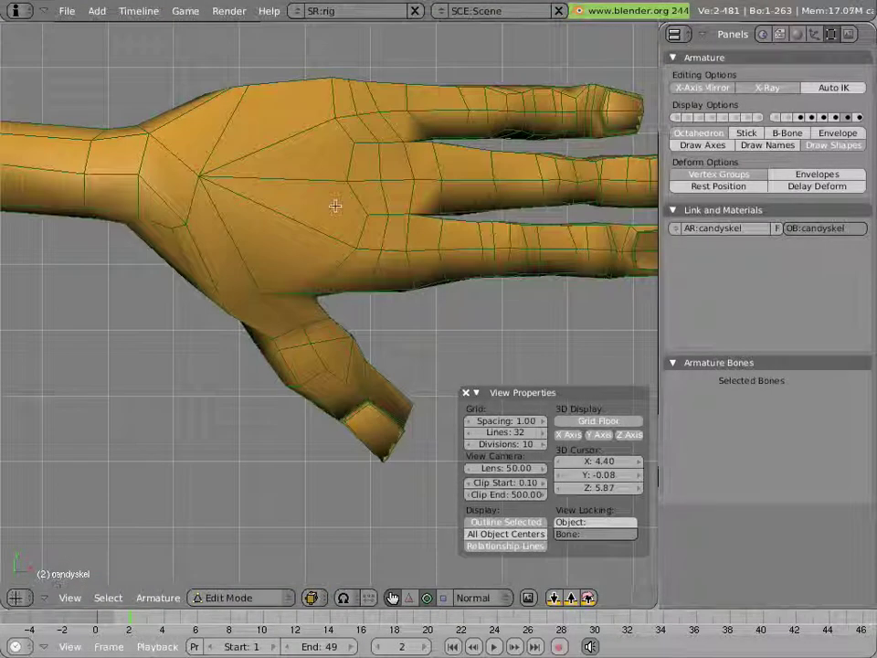
pyautogui.click(400, 265)
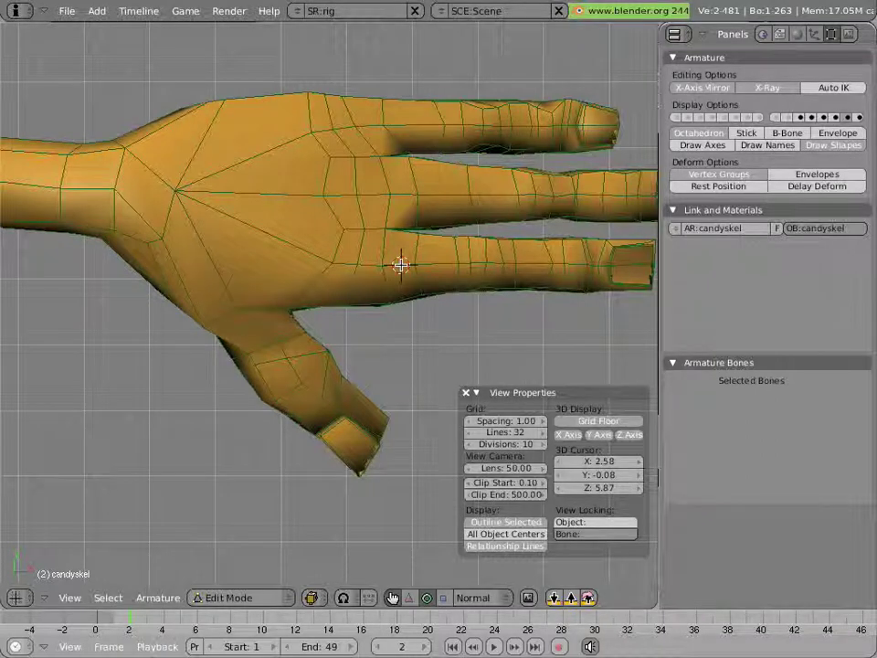
pyautogui.press('KP_1')
pyautogui.scroll(-5, 400, 265)
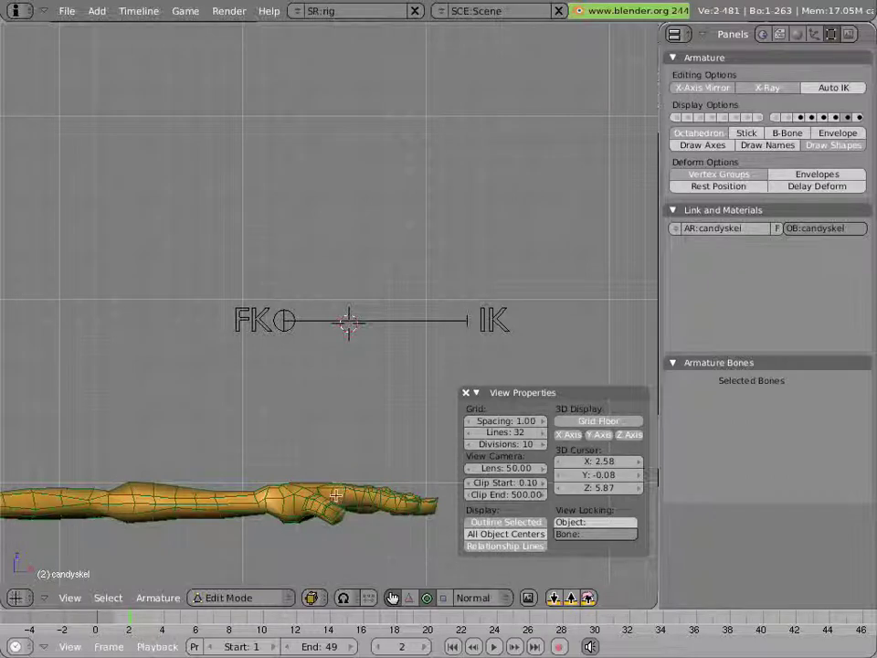
pyautogui.click(335, 493)
pyautogui.press('KP_7')
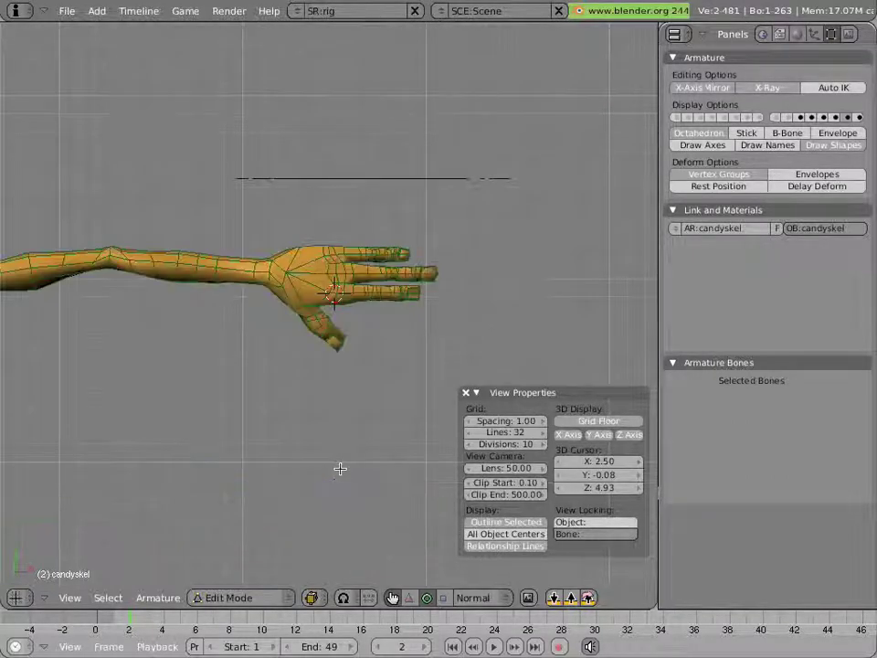
# Add a new bone at the 3D cursor on the pointer knuckle, working in front view
pyautogui.scroll(4, 346, 415)
pyautogui.scroll(1, 348, 416)
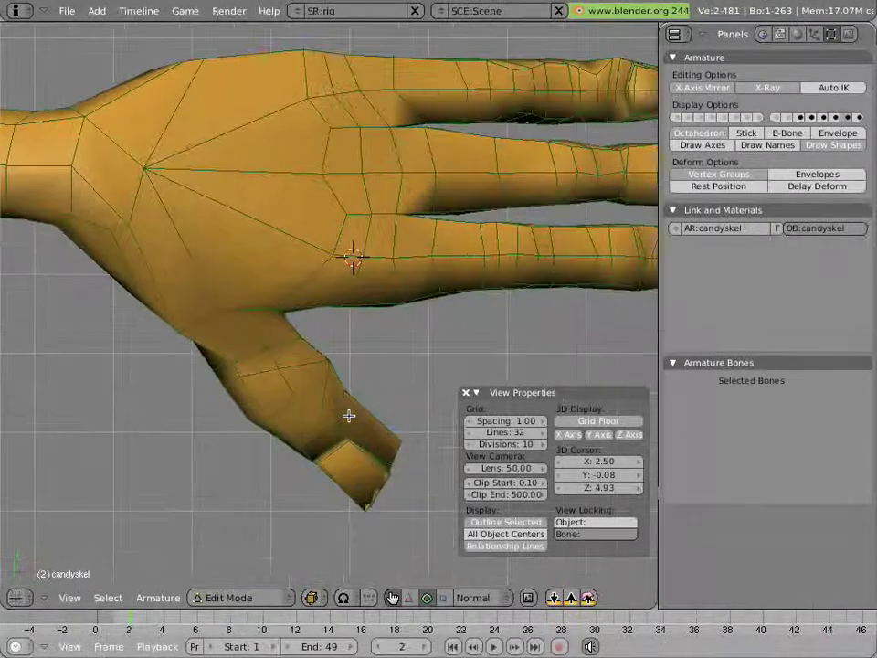
pyautogui.scroll(-1, 348, 416)
pyautogui.press('2')
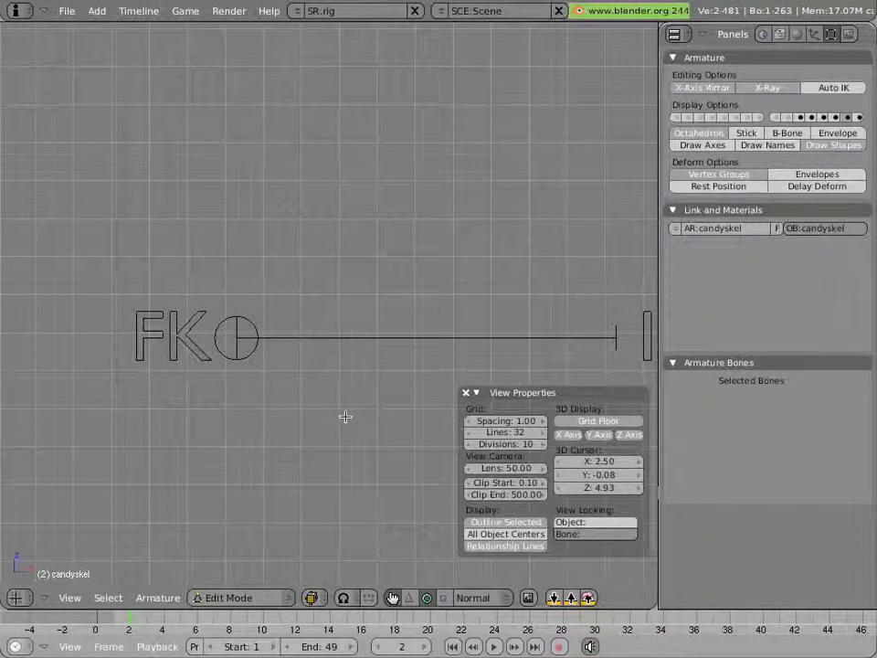
pyautogui.hotkey('shift', '1')
pyautogui.keyDown('shift'); pyautogui.moveTo(344, 415); pyautogui.dragTo(239, 119, button='middle'); pyautogui.keyUp('shift')
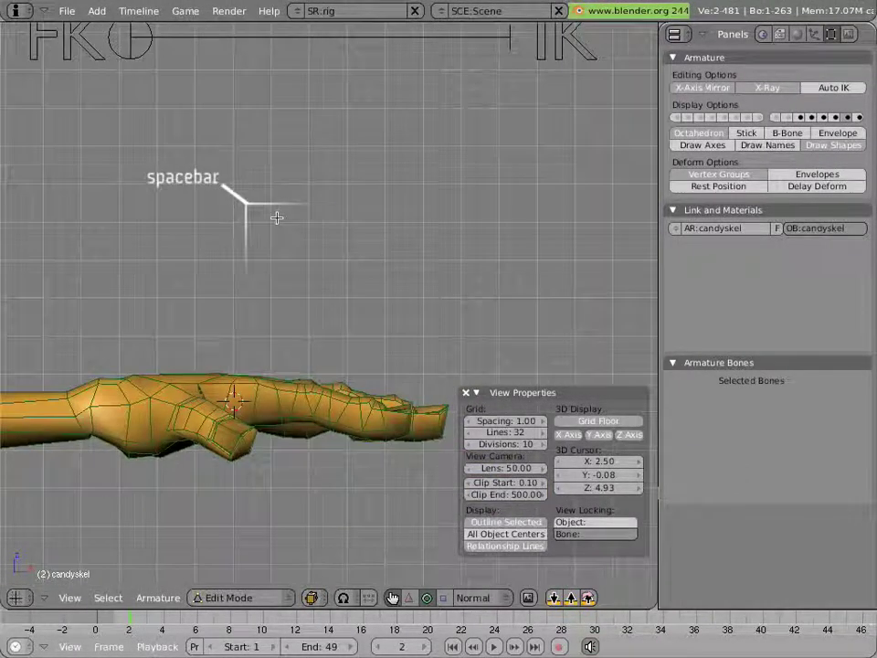
pyautogui.press('space')
pyautogui.click(353, 217)
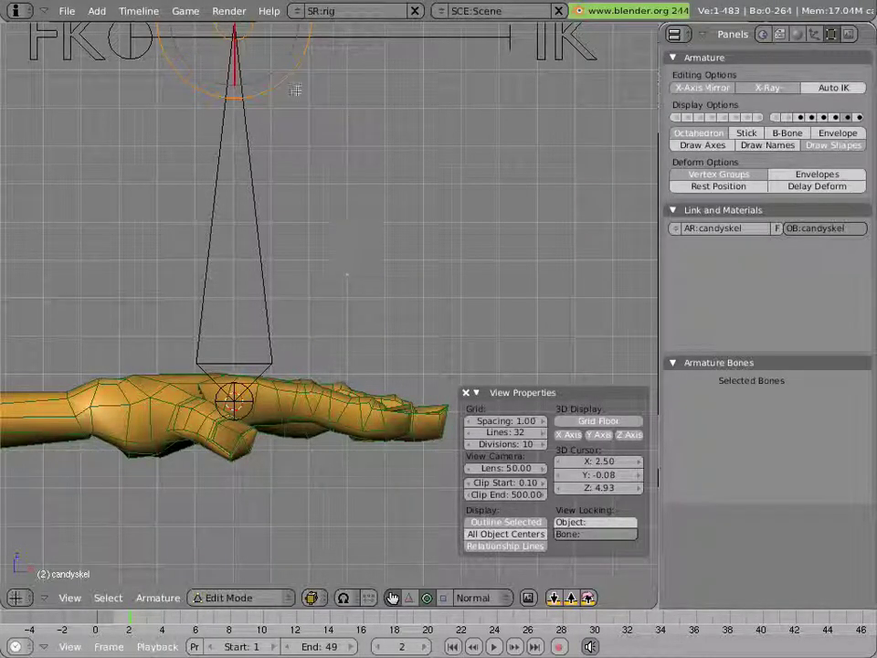
# Move the new bone's tip down to the end of the pointer finger in front view
pyautogui.press('g')
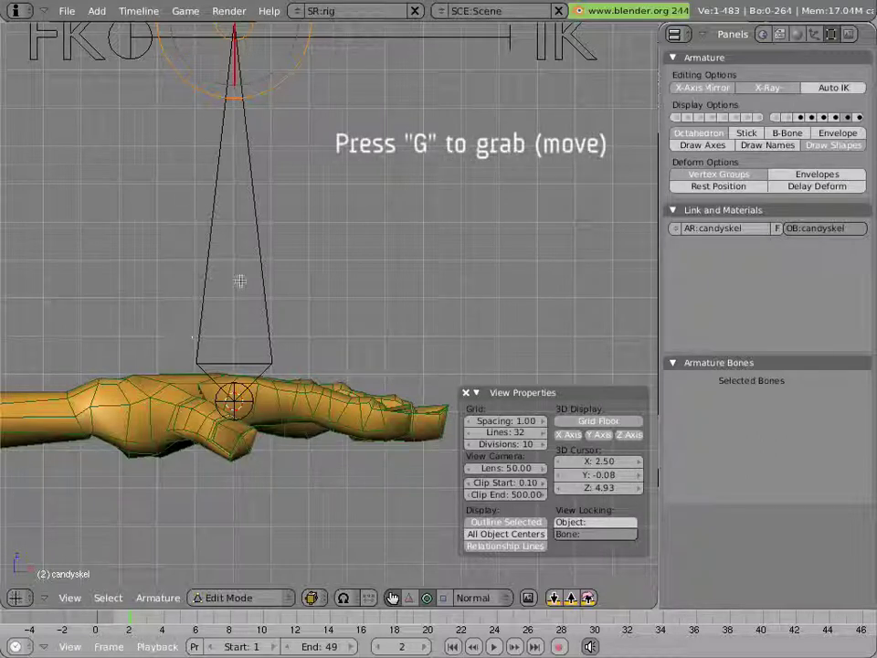
pyautogui.press('g')
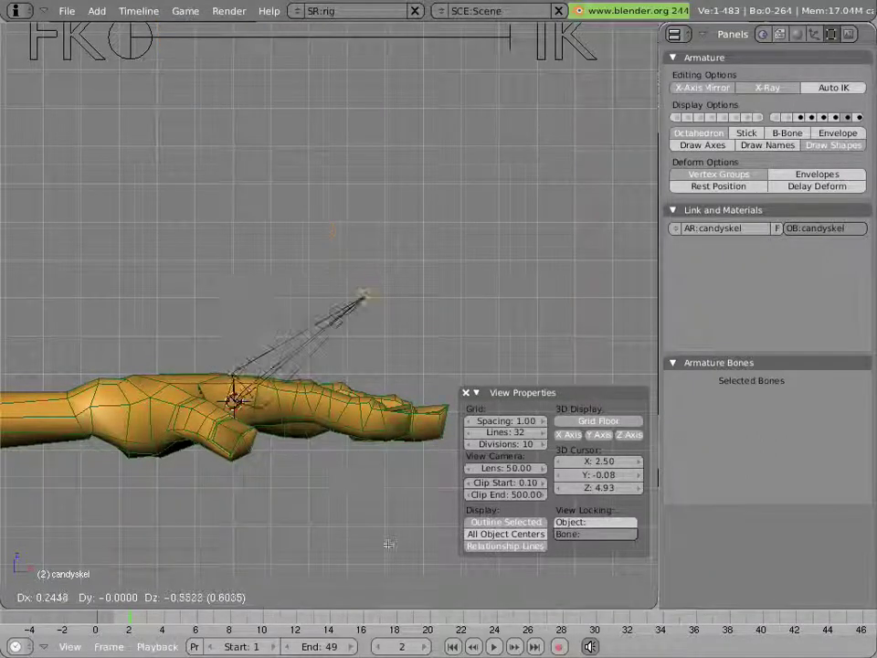
pyautogui.click(408, 572)
pyautogui.press('g')
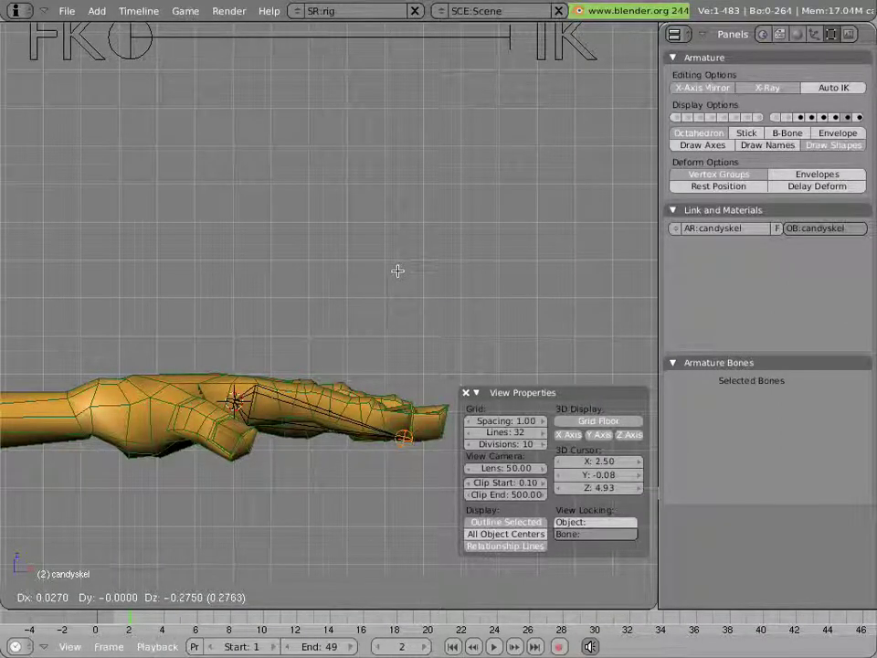
pyautogui.click(398, 269)
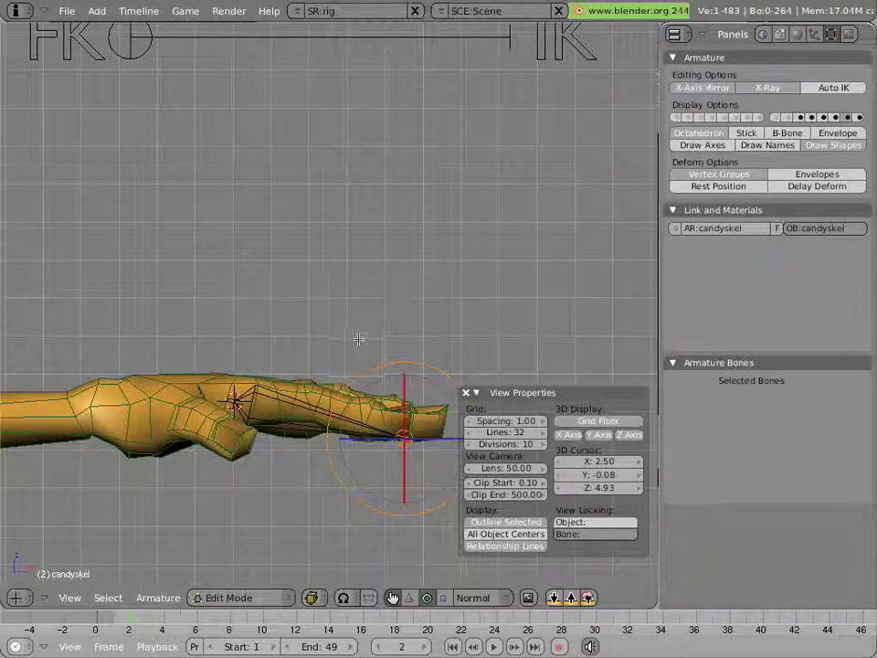
# Move the new bone's root slightly up and toward the fingertip at the knuckle, and select the whole bone
pyautogui.rightClick(236, 387)
pyautogui.press('g')
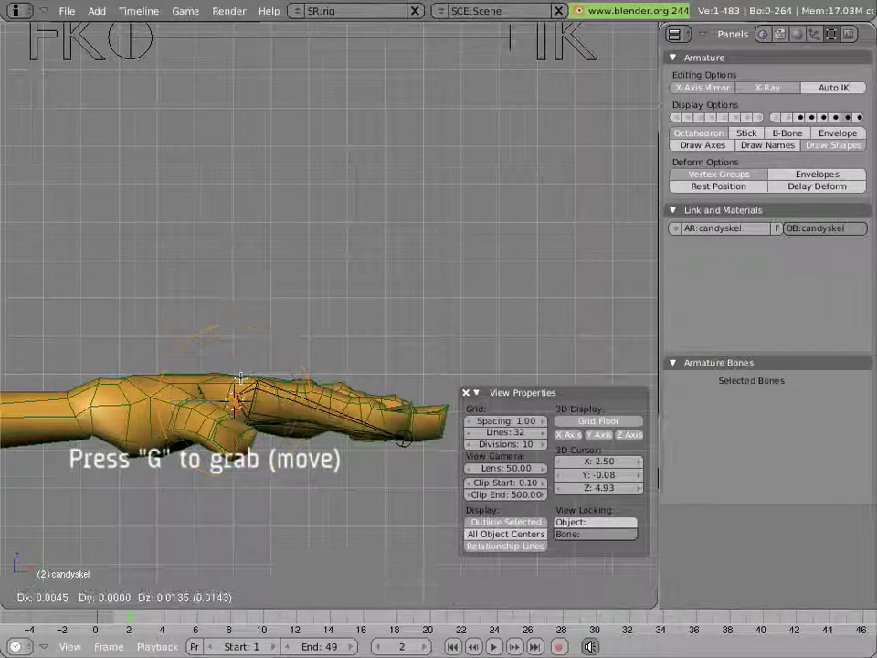
pyautogui.click(241, 375)
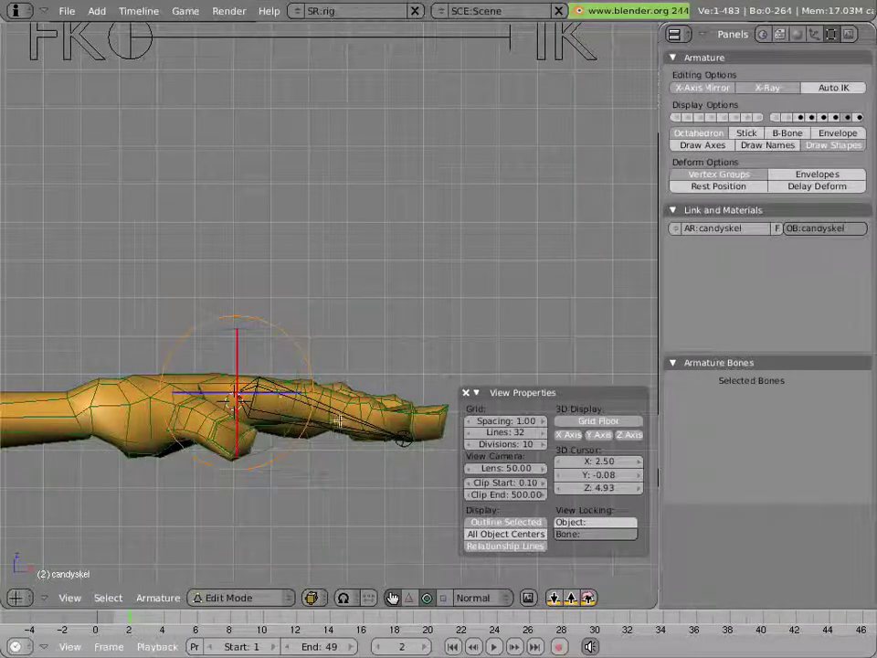
pyautogui.press('g')
pyautogui.click(238, 390)
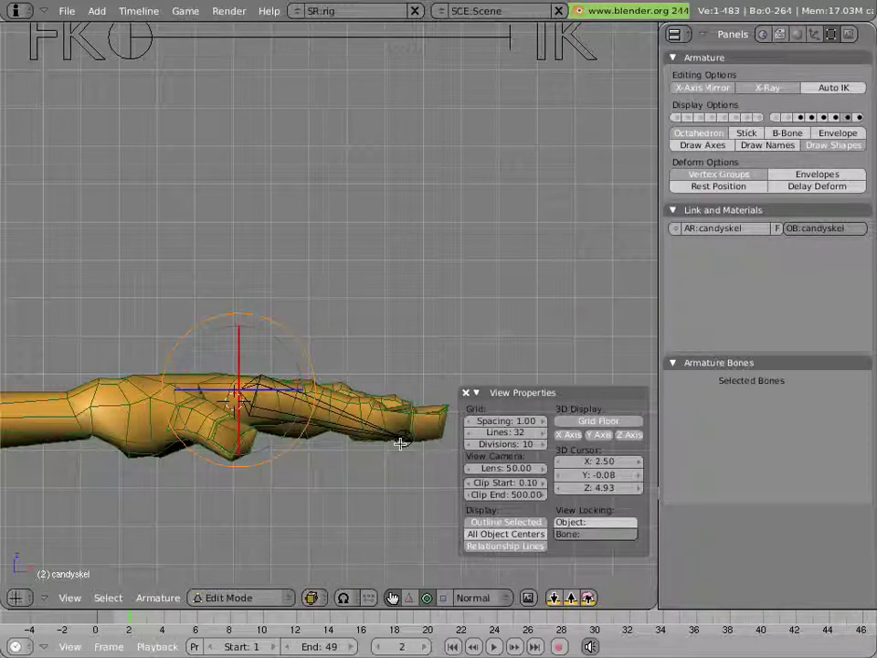
pyautogui.rightClick(343, 420)
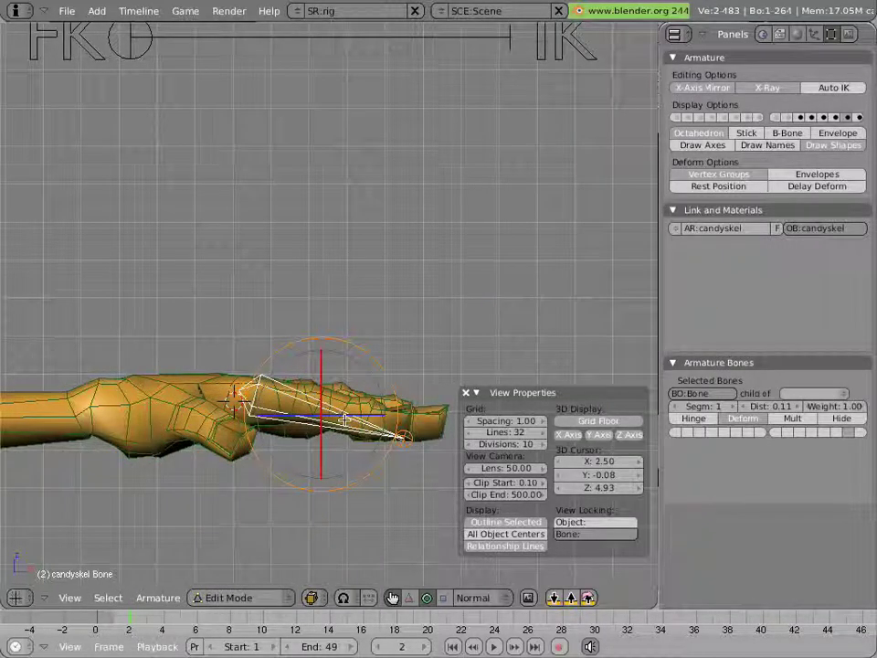
# Recalculate the new finger bone's roll angle and name the bone pointer
pyautogui.hotkey('ctrl', 'n')
pyautogui.click(343, 420)
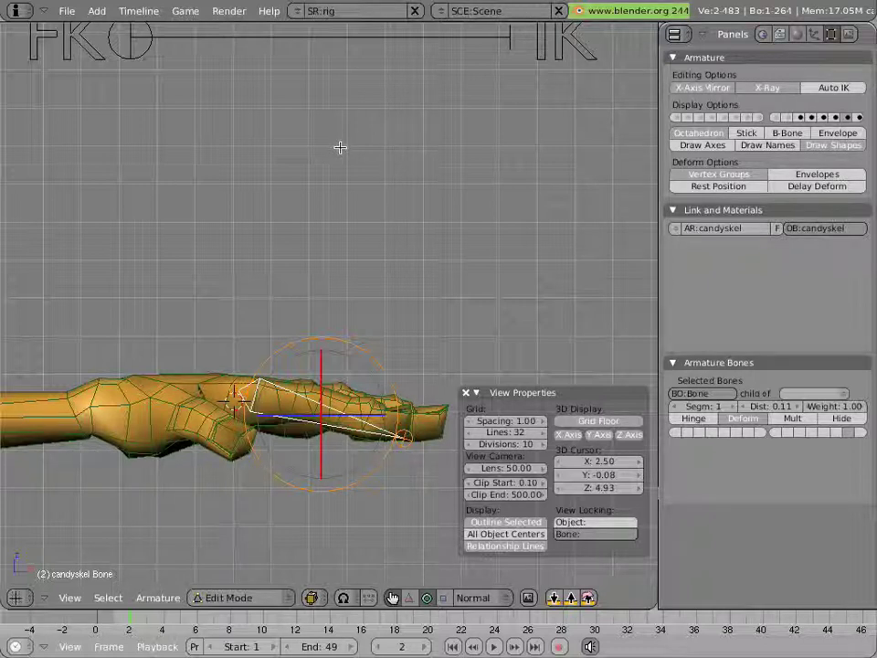
pyautogui.click(717, 395)
pyautogui.write('p')
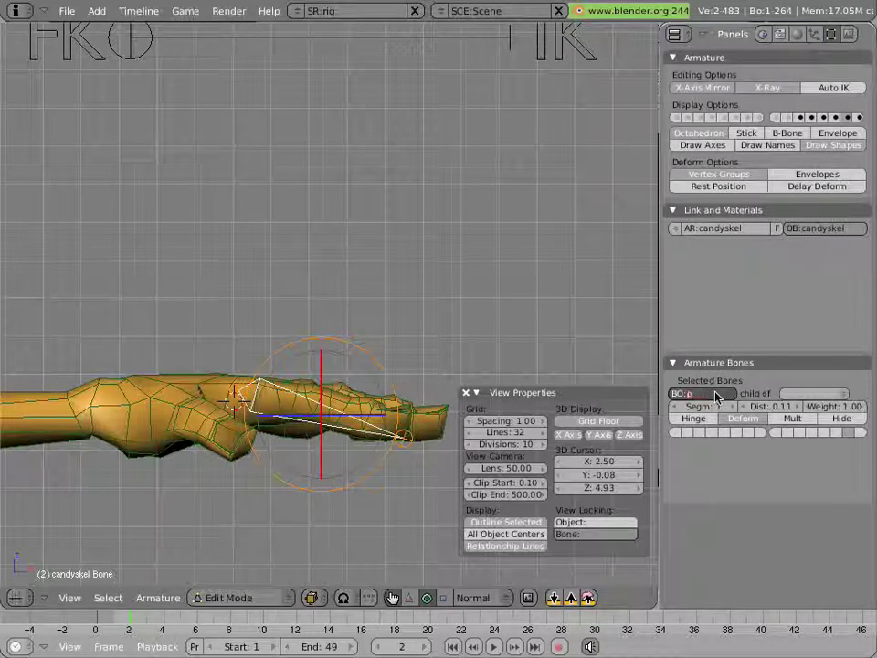
pyautogui.write('oint')
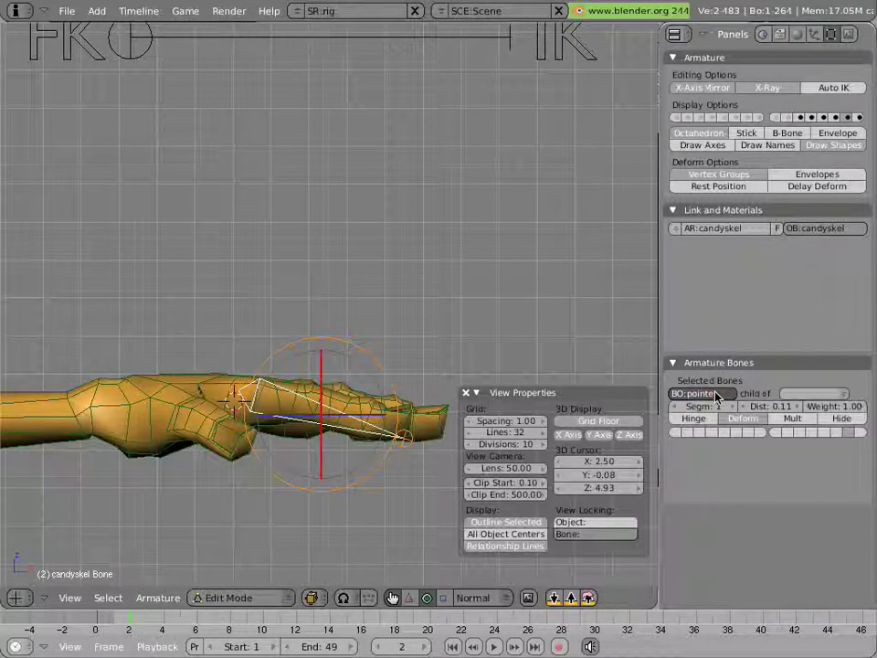
pyautogui.write('er')
pyautogui.press('Return')
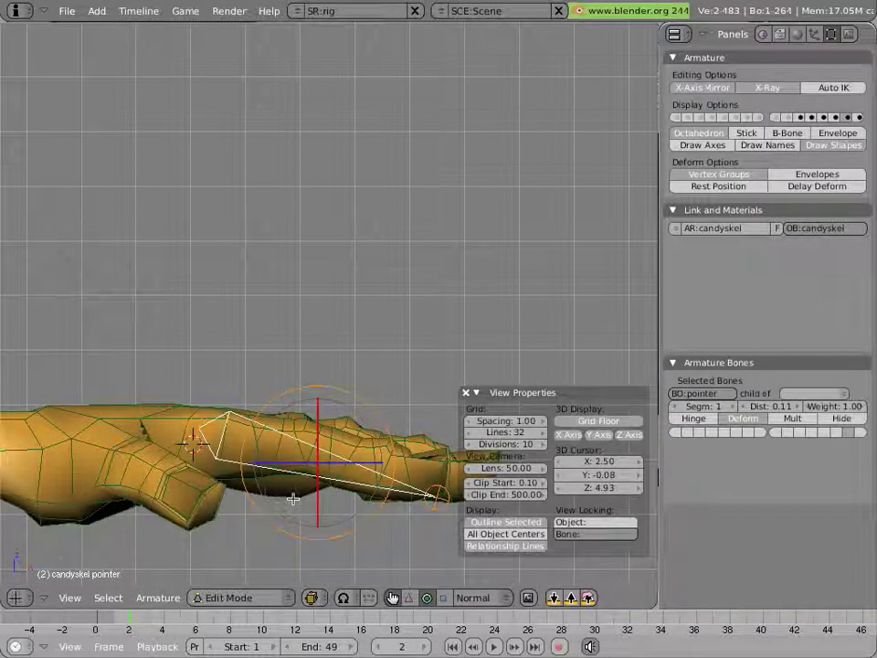
# Subdivide the pointer bone into two and turn off the 3D transform manipulator
pyautogui.keyDown('shift'); pyautogui.moveTo(289, 494); pyautogui.dragTo(277, 337, button='middle'); pyautogui.keyUp('shift')
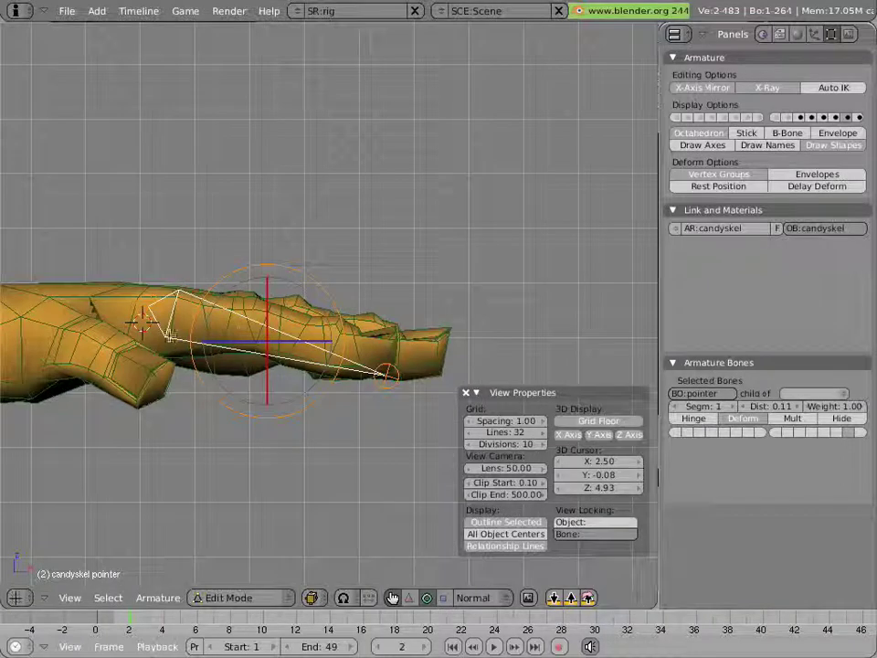
pyautogui.press('w')
pyautogui.click(361, 372)
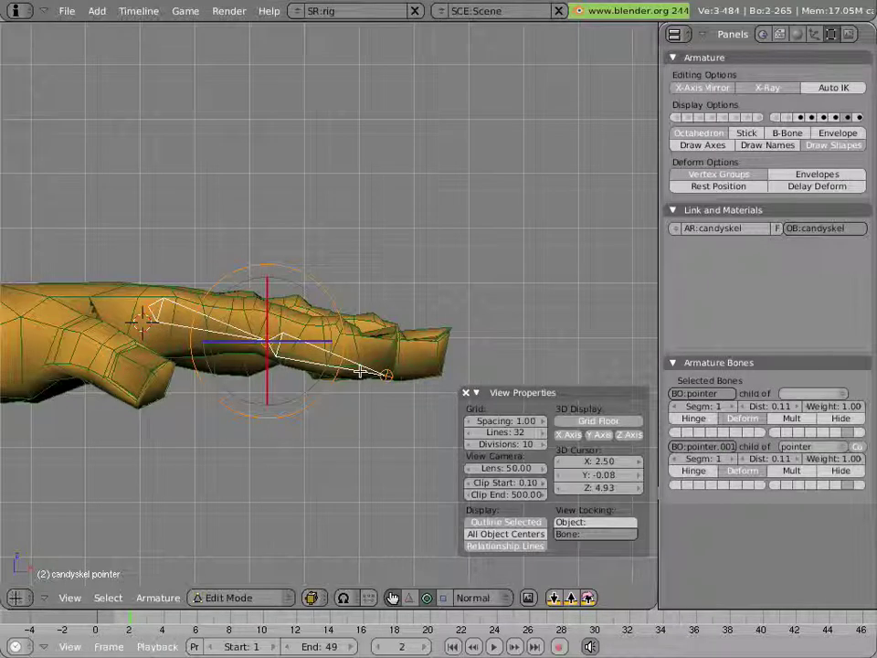
pyautogui.hotkey('ctrl', 'z')
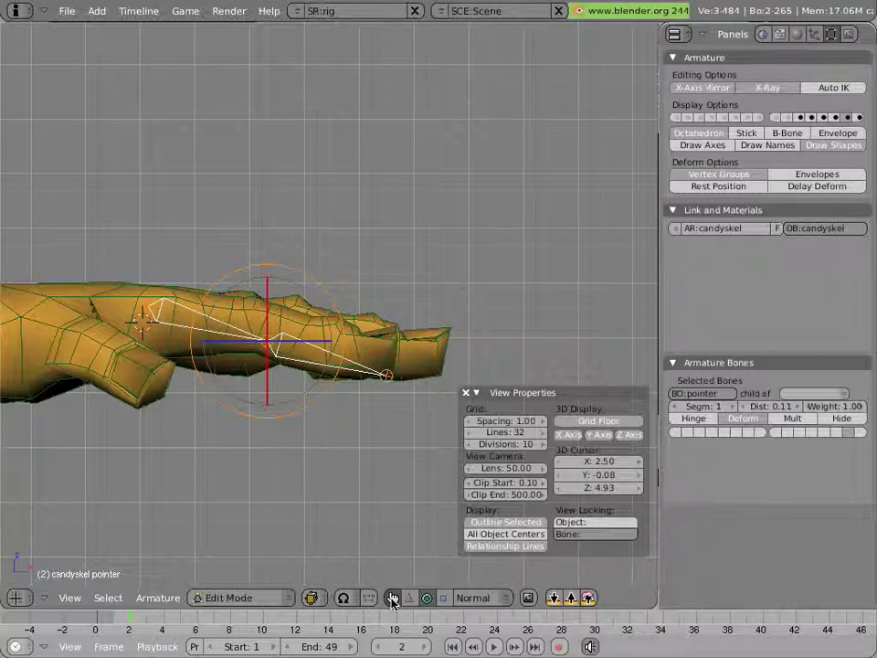
pyautogui.click(393, 597)
pyautogui.hotkey('ctrl', 'shift', 'z')
pyautogui.hotkey('ctrl', 'z')
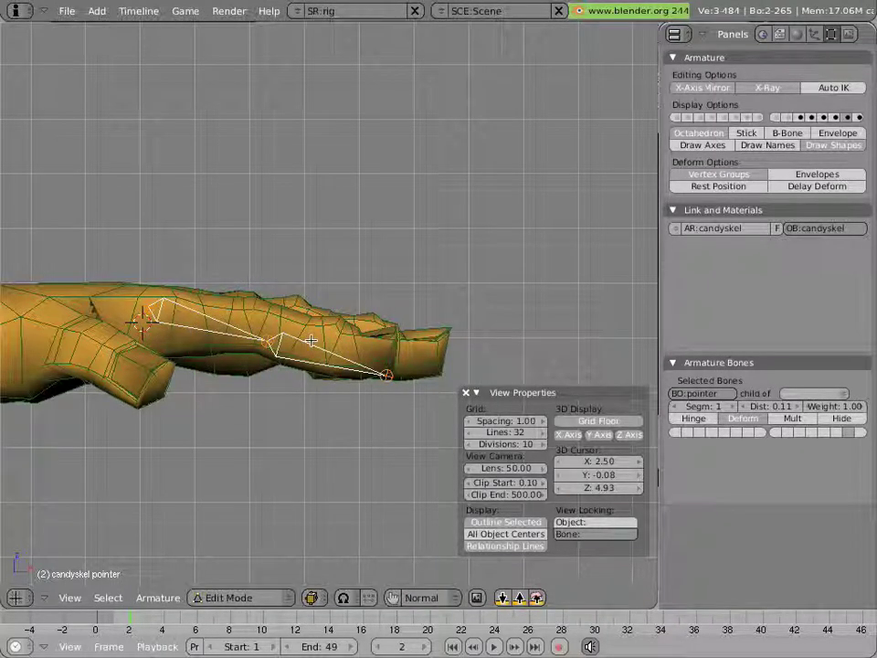
# Subdivide the outer half of the pointer chain, pointer.001, into two bones
pyautogui.rightClick(311, 340)
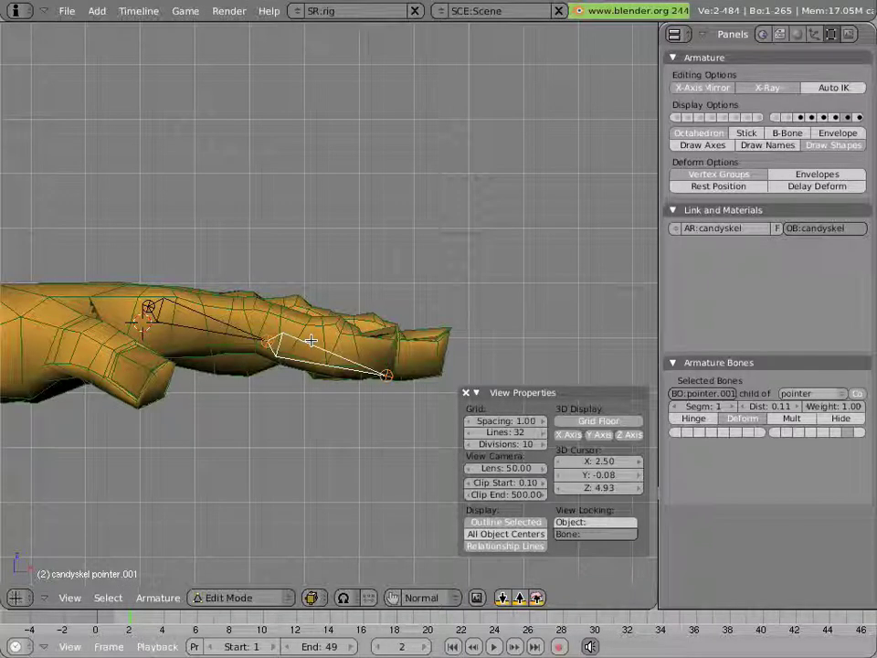
pyautogui.press('w')
pyautogui.click(310, 340)
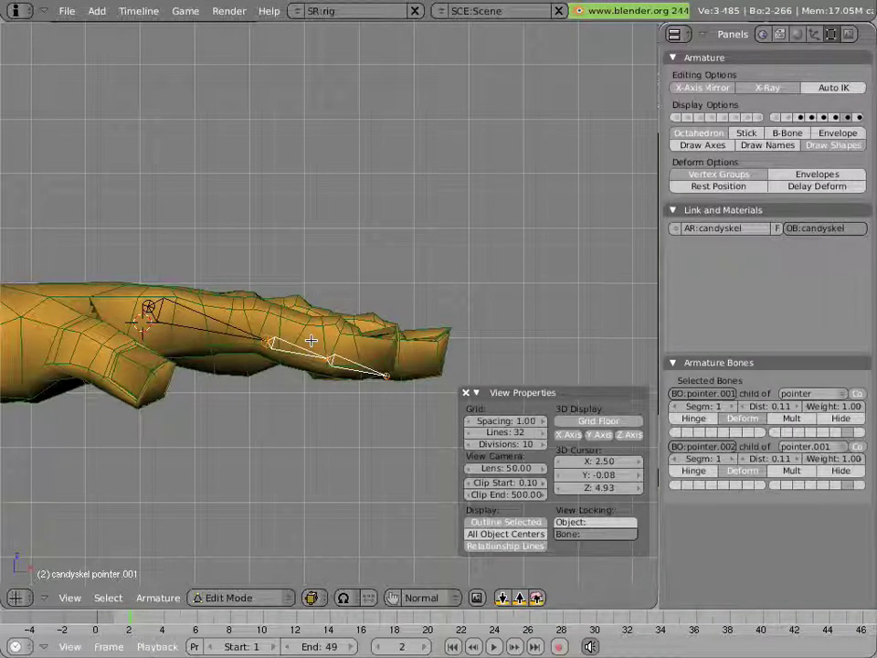
# Move the two inner joints of the pointer chain upward in front view to line up with the finger's knuckles
pyautogui.press('a')
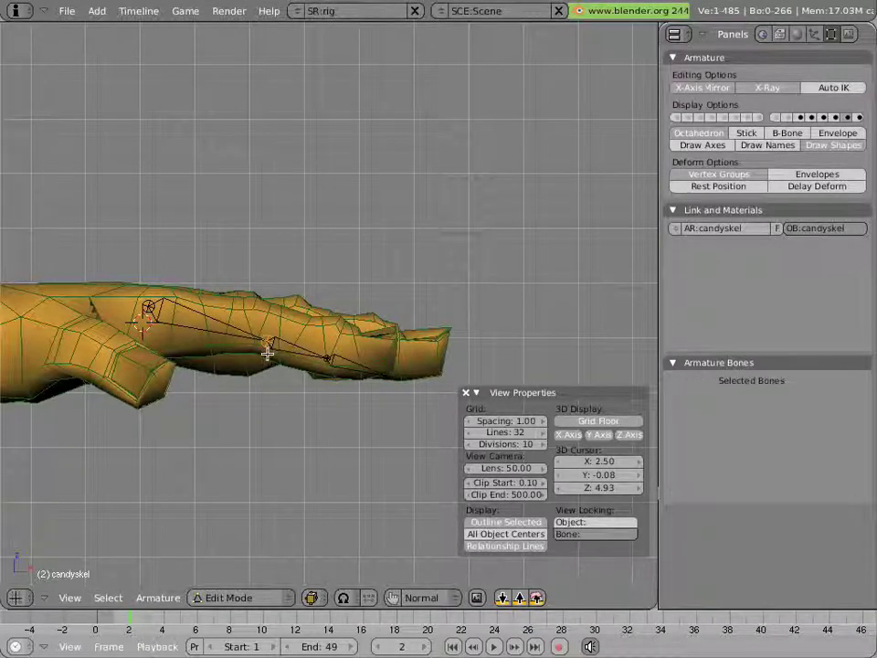
pyautogui.rightClick(266, 346)
pyautogui.press('g')
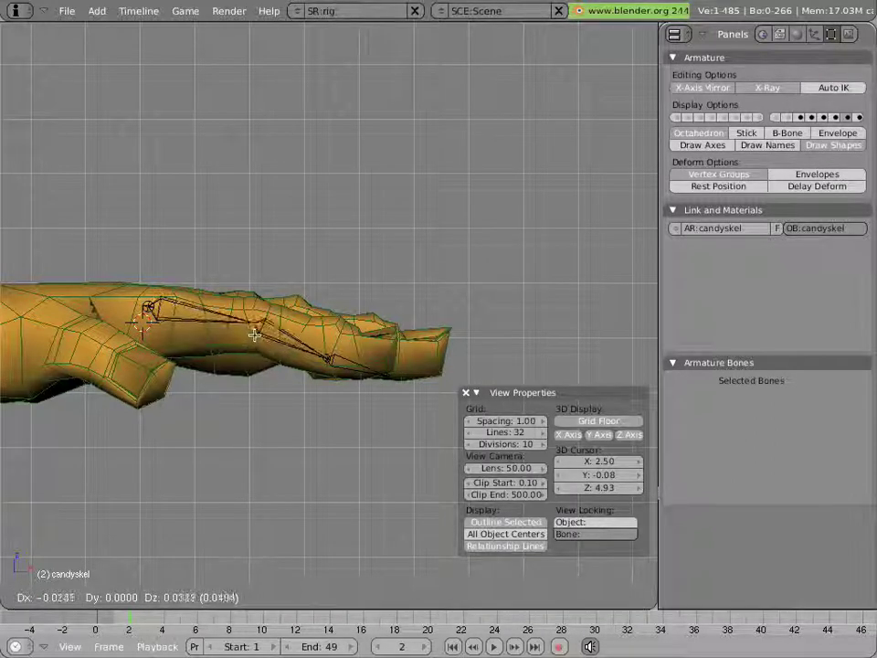
pyautogui.click(253, 331)
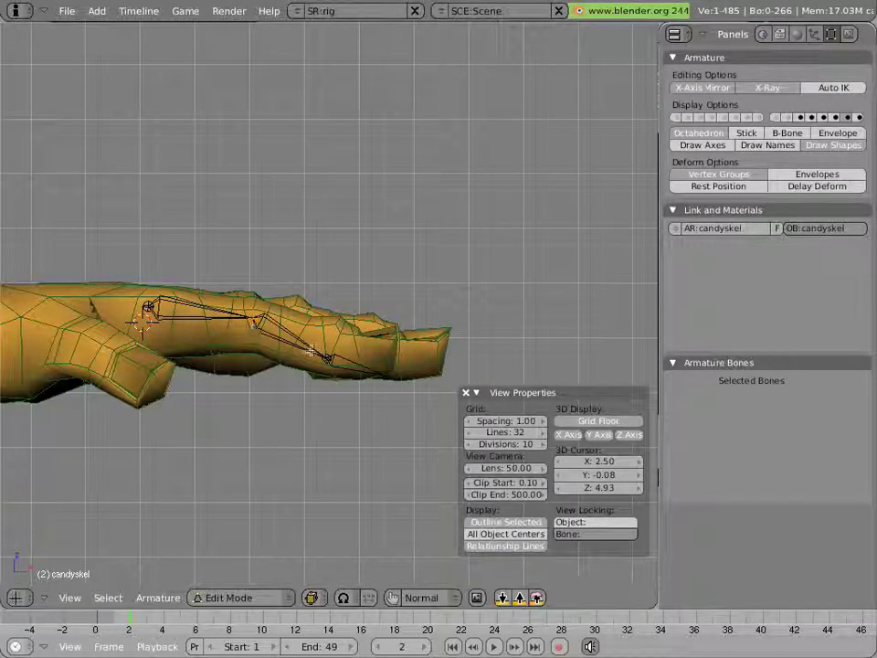
pyautogui.rightClick(325, 361)
pyautogui.press('g')
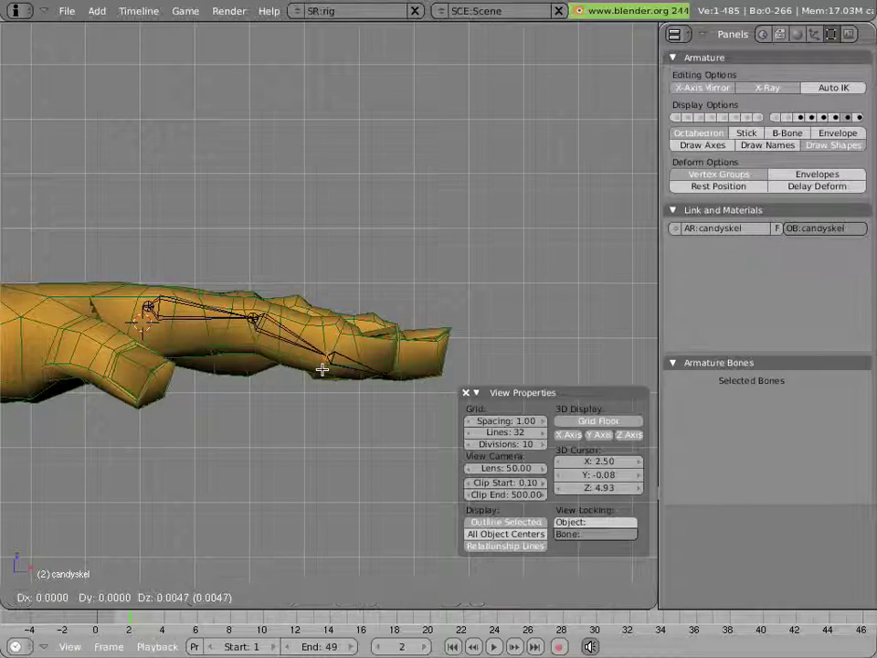
pyautogui.click(323, 353)
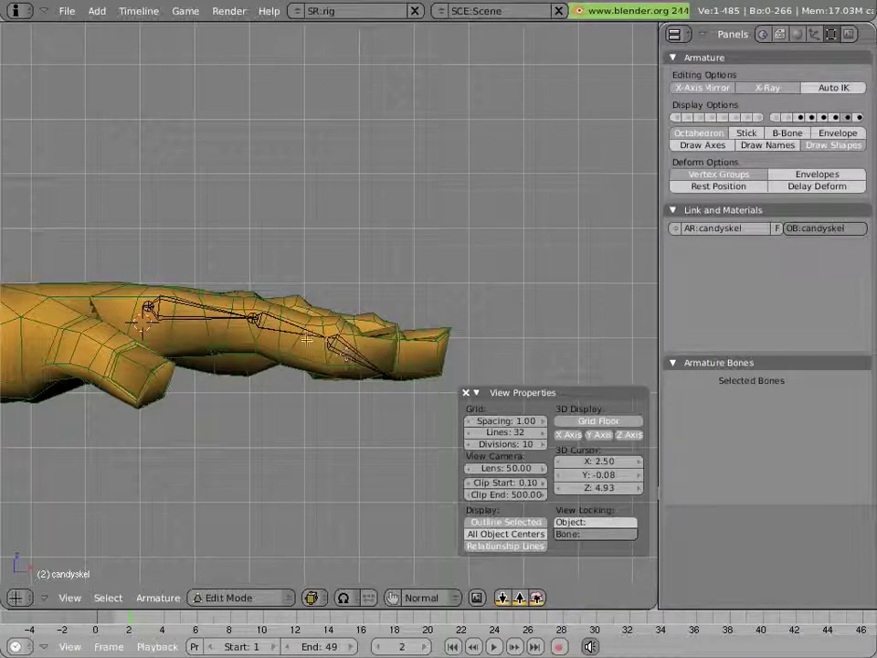
# Recalculate the bone roll angles of all three pointer finger bones together
pyautogui.rightClick(217, 320)
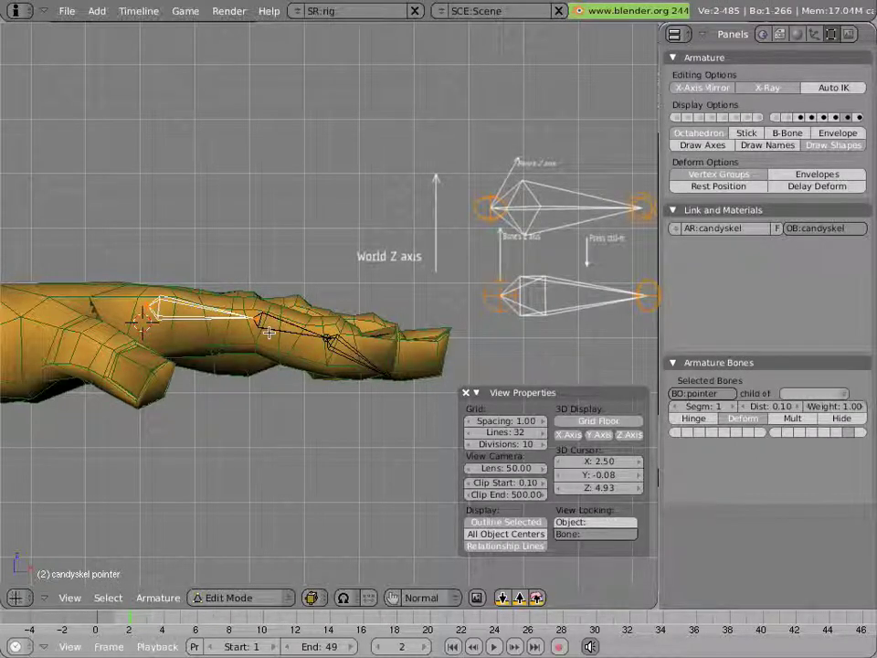
pyautogui.keyDown('shift'); pyautogui.rightClick(272, 331); pyautogui.keyUp('shift')
pyautogui.keyDown('shift'); pyautogui.rightClick(350, 354); pyautogui.keyUp('shift')
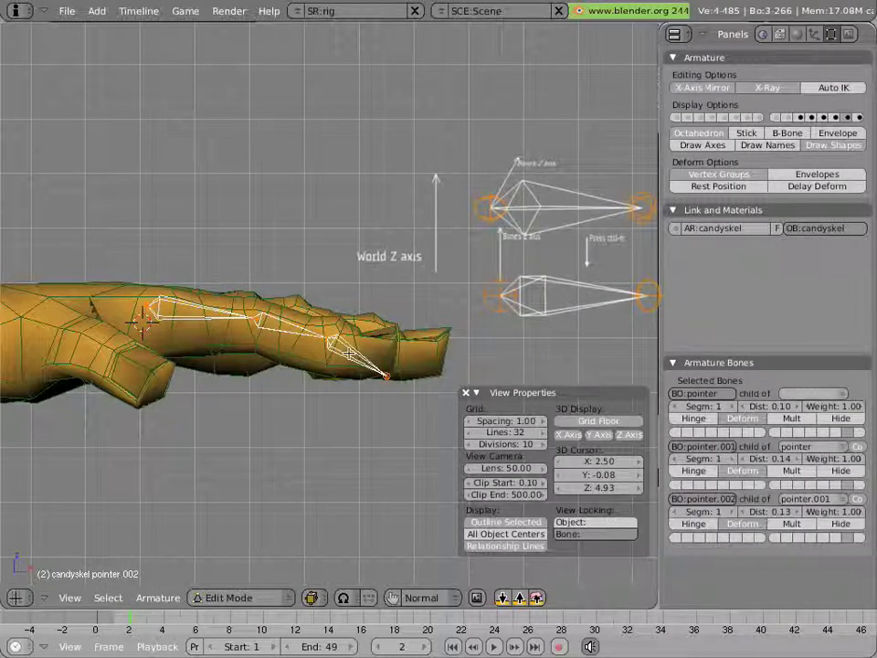
pyautogui.hotkey('ctrl', 'n')
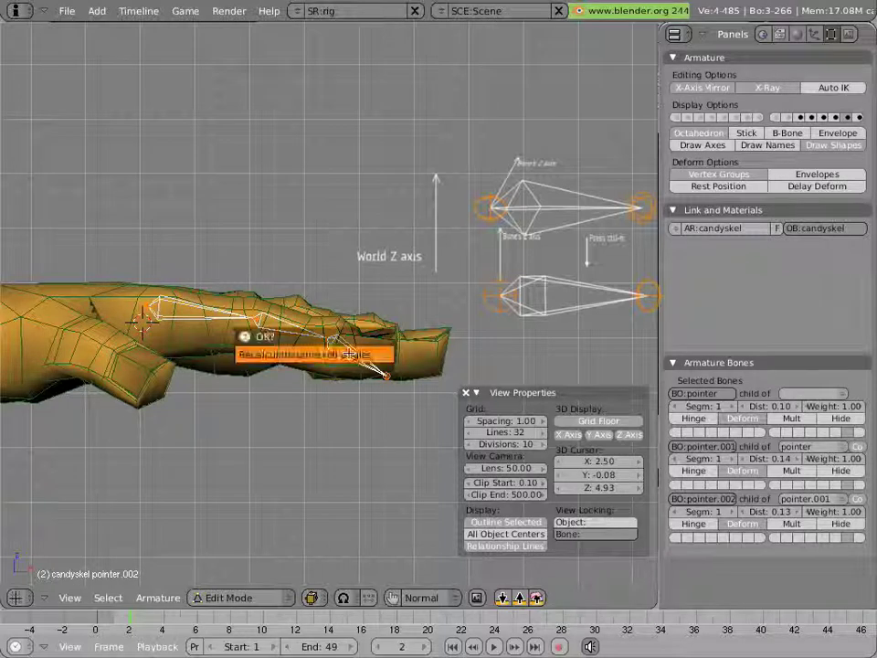
pyautogui.click(350, 354)
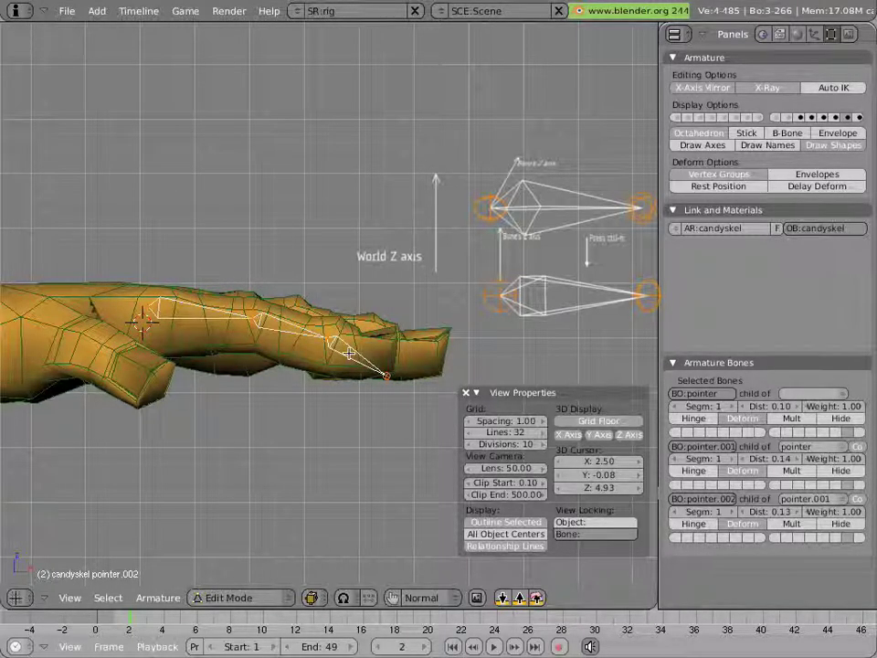
# Rename the base bone of the pointer finger chain to pointer-start.L
pyautogui.moveTo(290, 293); pyautogui.dragTo(293, 368, button='middle')
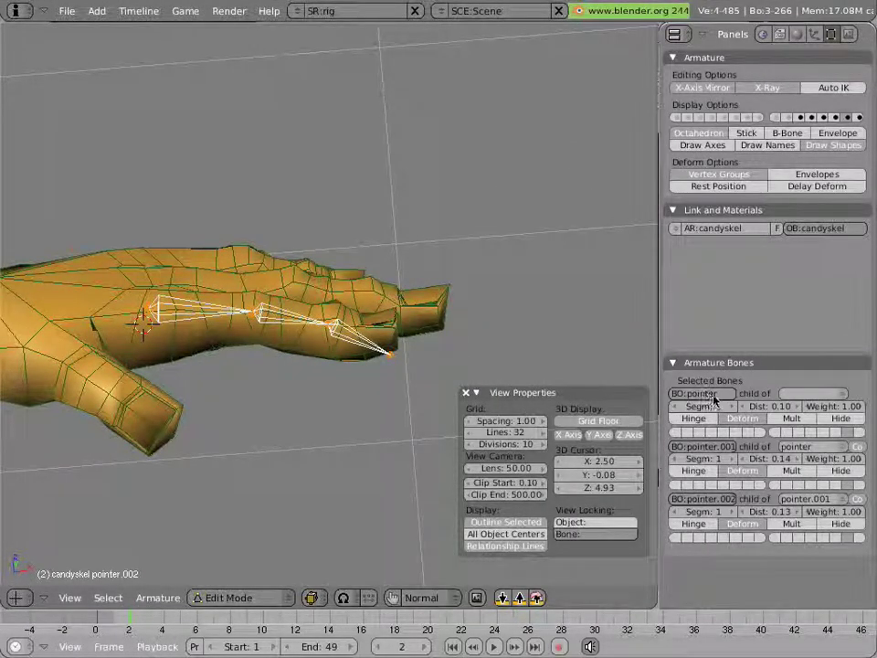
pyautogui.click(714, 400)
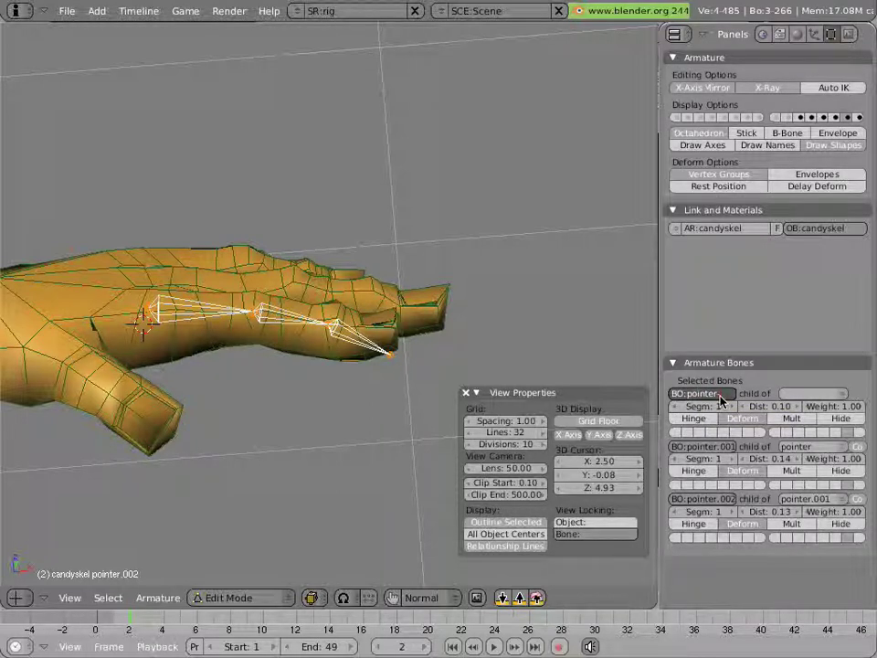
pyautogui.write('-start.L')
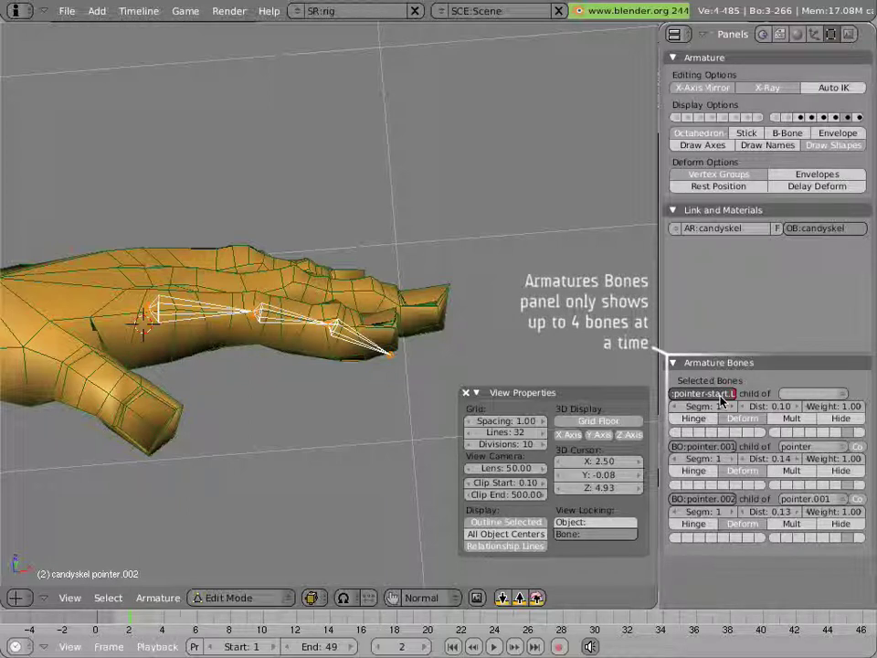
pyautogui.press('Return')
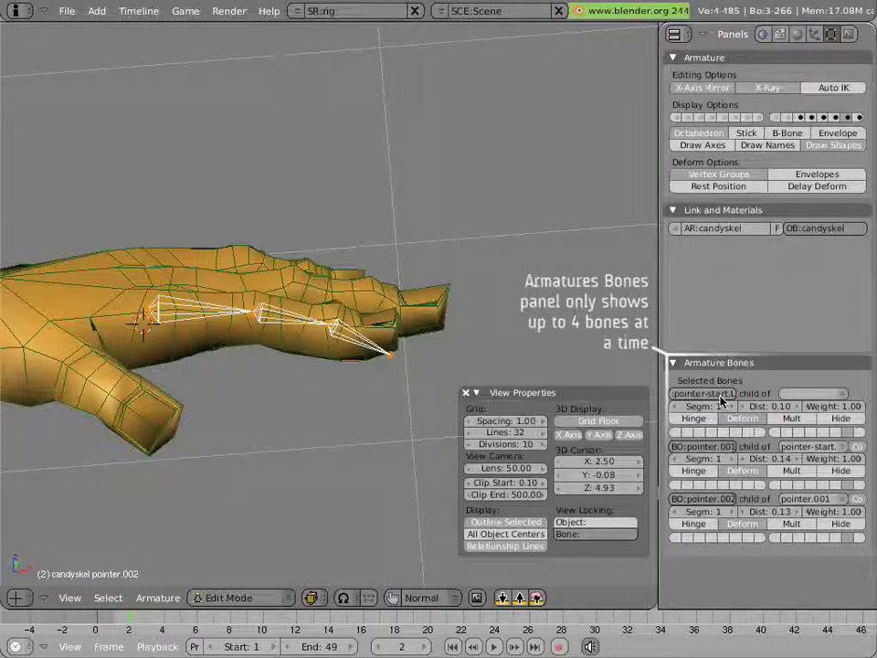
# Rename the middle bone, pointer.001, to pointer-mid.L
pyautogui.click(728, 445)
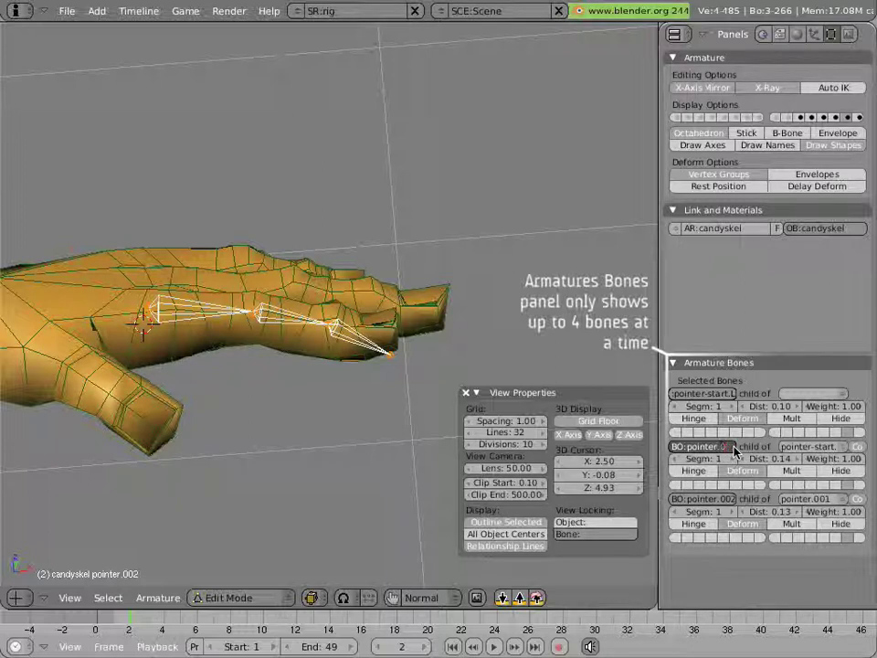
pyautogui.press('BackSpace')
pyautogui.press('BackSpace')
pyautogui.write('-middl')
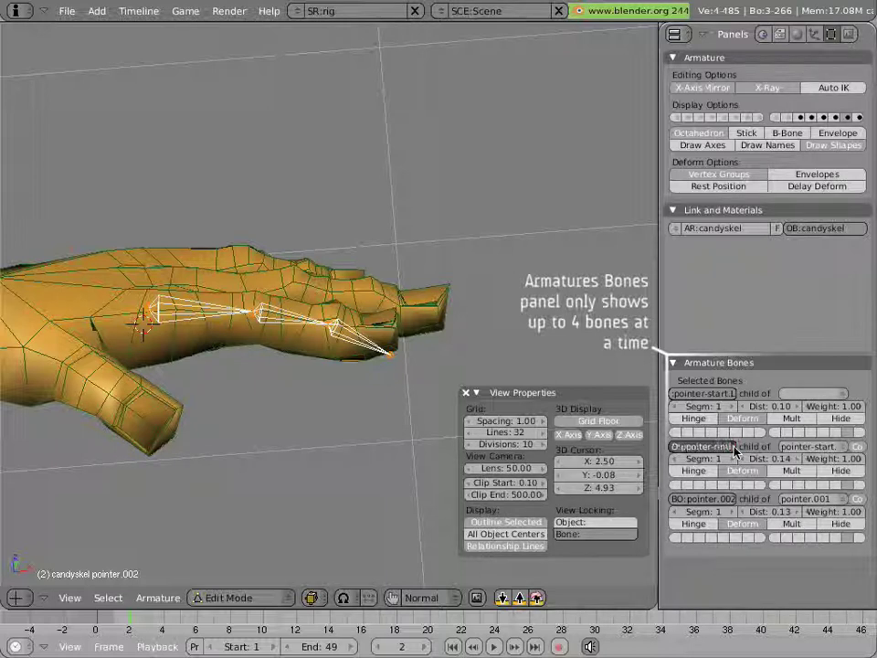
pyautogui.press('Return')
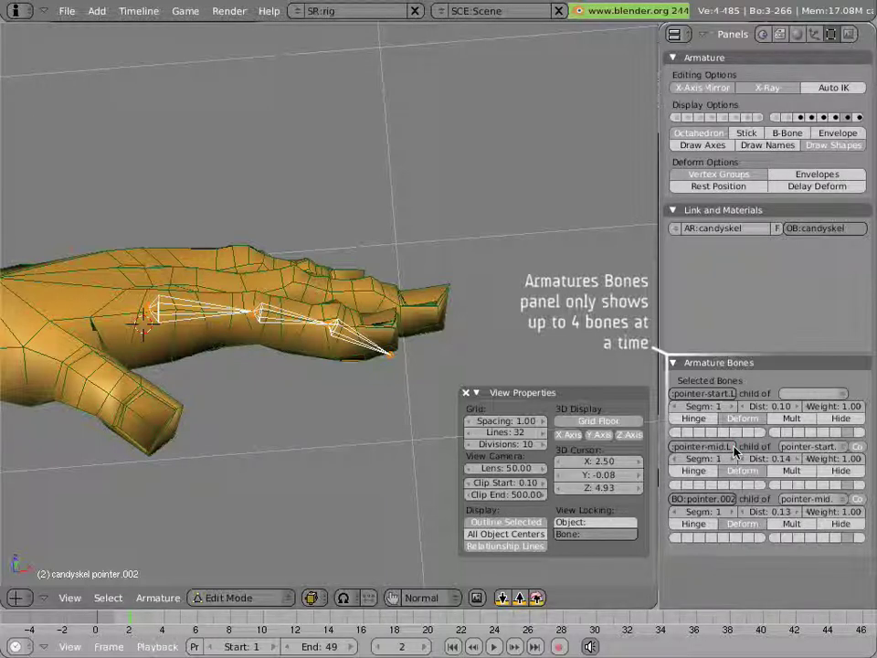
# Rename the end bone, pointer.002, to pointer-tip.L
pyautogui.click(734, 500)
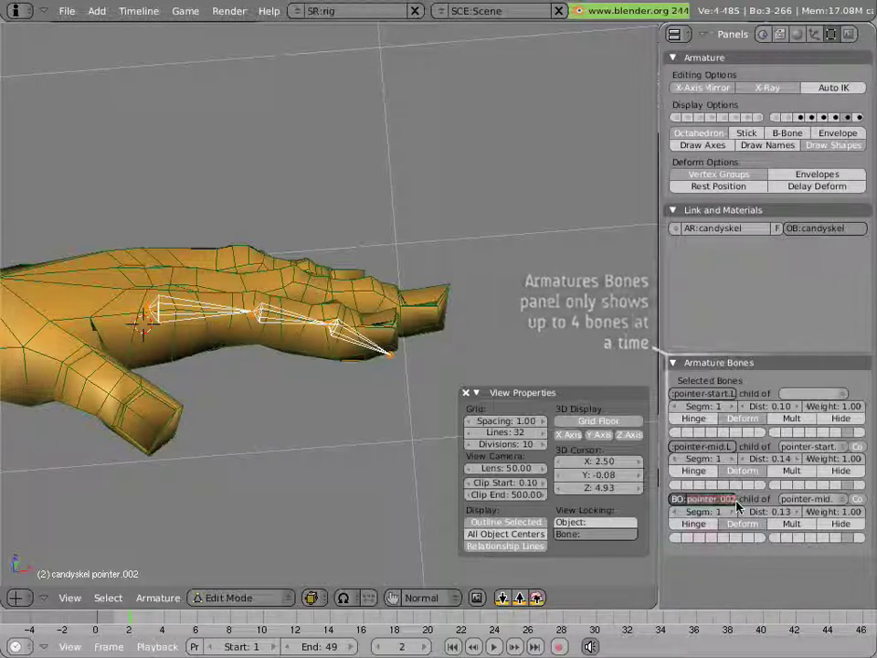
pyautogui.press('BackSpace')
pyautogui.press('BackSpace')
pyautogui.press('BackSpace')
pyautogui.press('BackSpace')
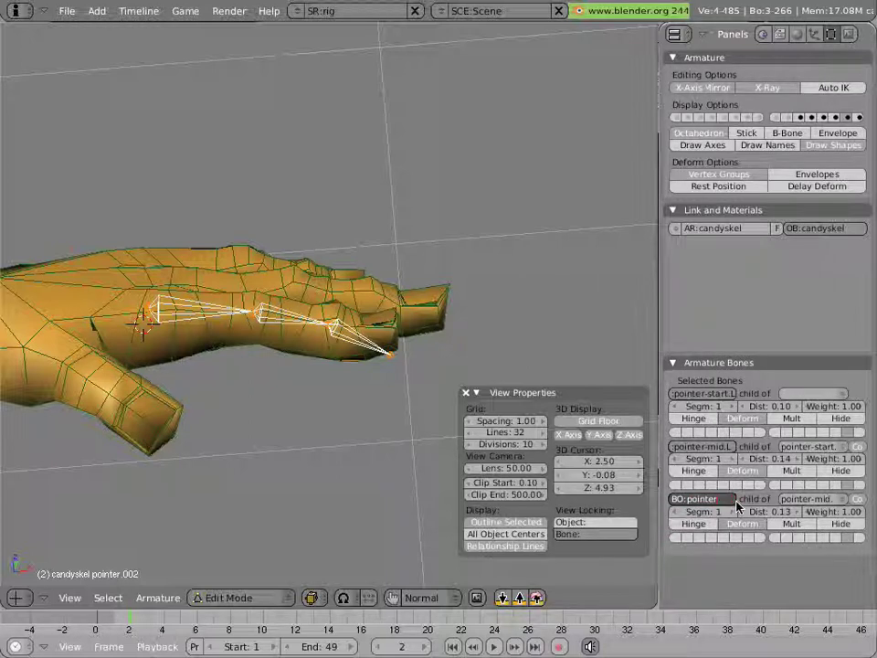
pyautogui.write('-tip')
pyautogui.press('Return')
pyautogui.write('.L')
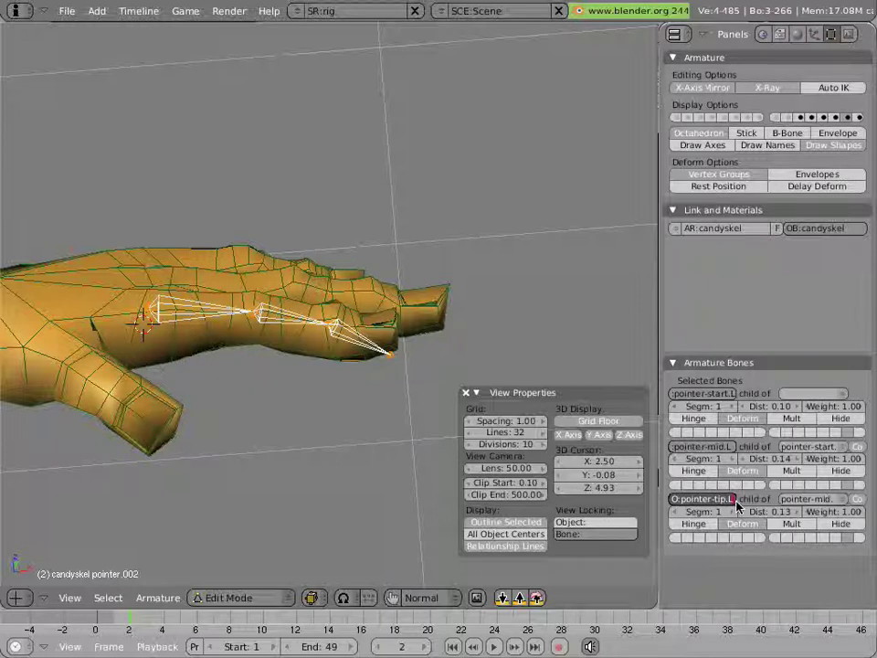
pyautogui.press('Return')
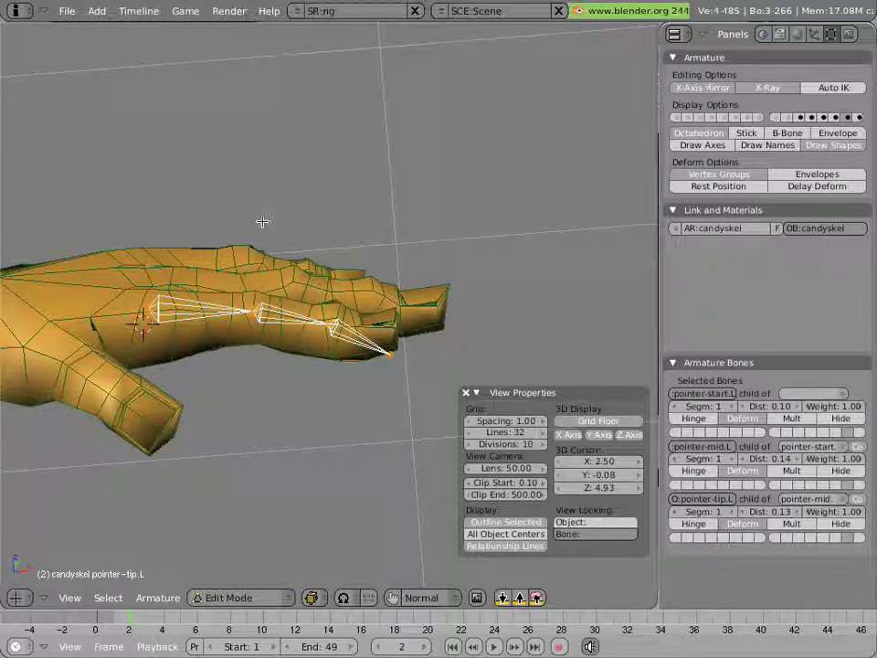
# Display armature layer 14 with the hand bones and select pointer-start.L as the child, followed by handGEO.L as the parent
pyautogui.moveTo(209, 217); pyautogui.dragTo(337, 209, button='middle')
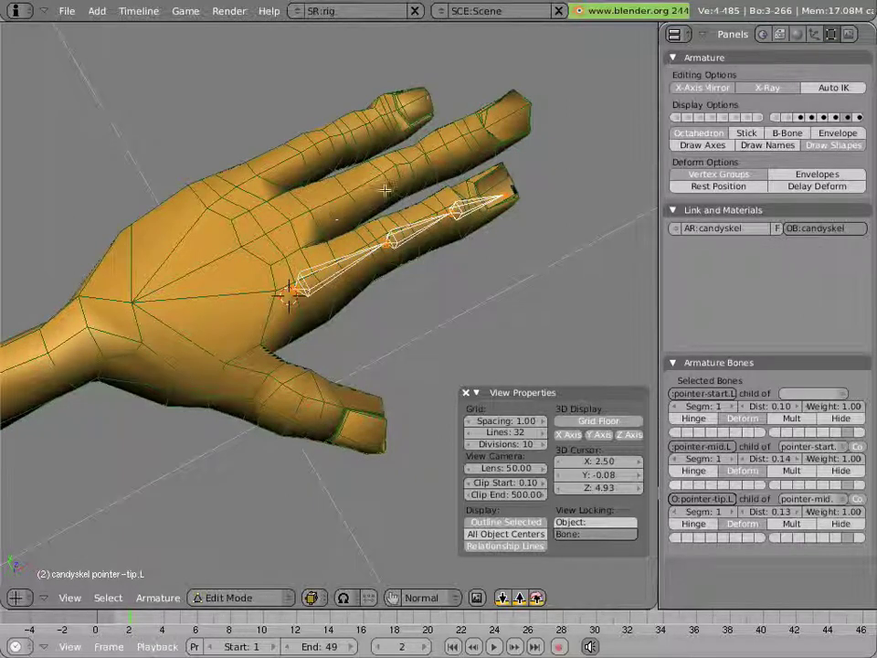
pyautogui.keyDown('shift'); pyautogui.click(836, 118); pyautogui.keyUp('shift')
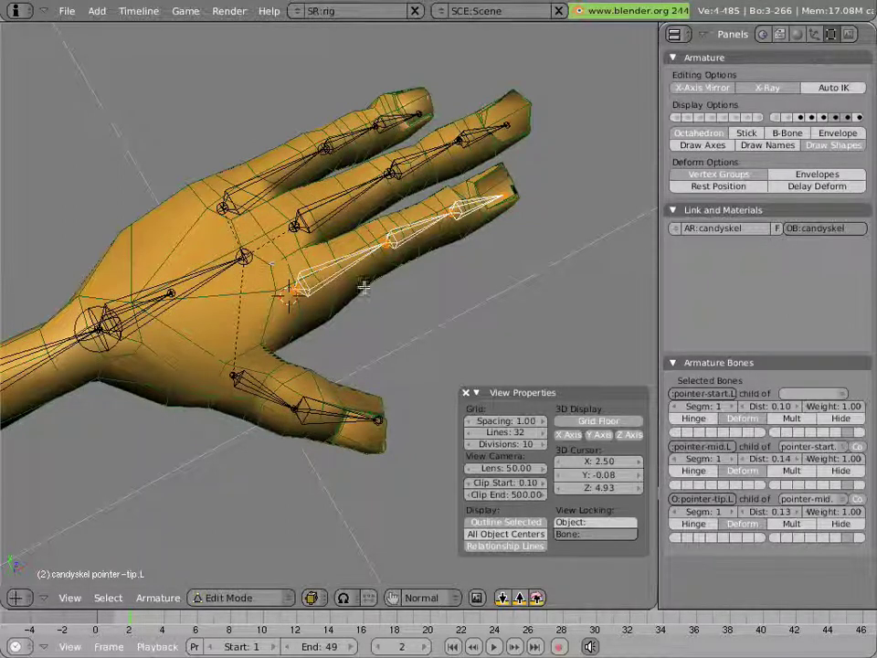
pyautogui.rightClick(334, 280)
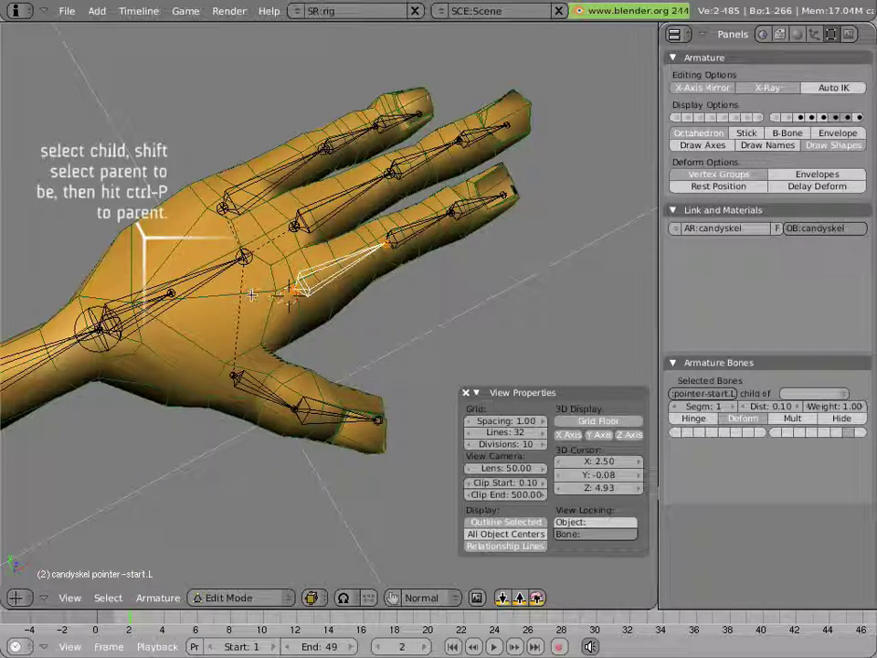
pyautogui.keyDown('shift'); pyautogui.rightClick(213, 280); pyautogui.keyUp('shift')
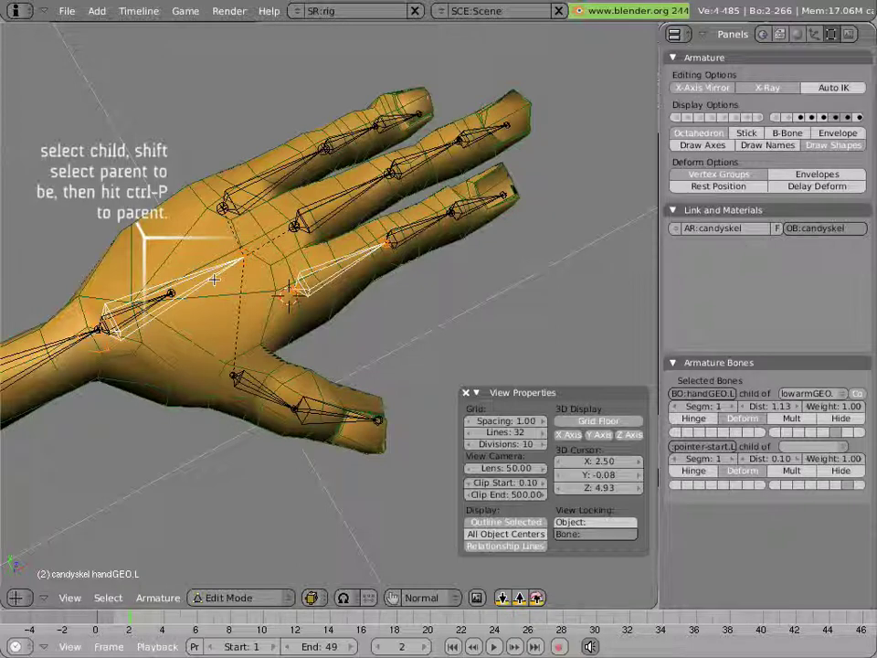
# Try parenting pointer-start.L to handGEO.L with the Connected option, and undo it
pyautogui.hotkey('ctrl', 'p')
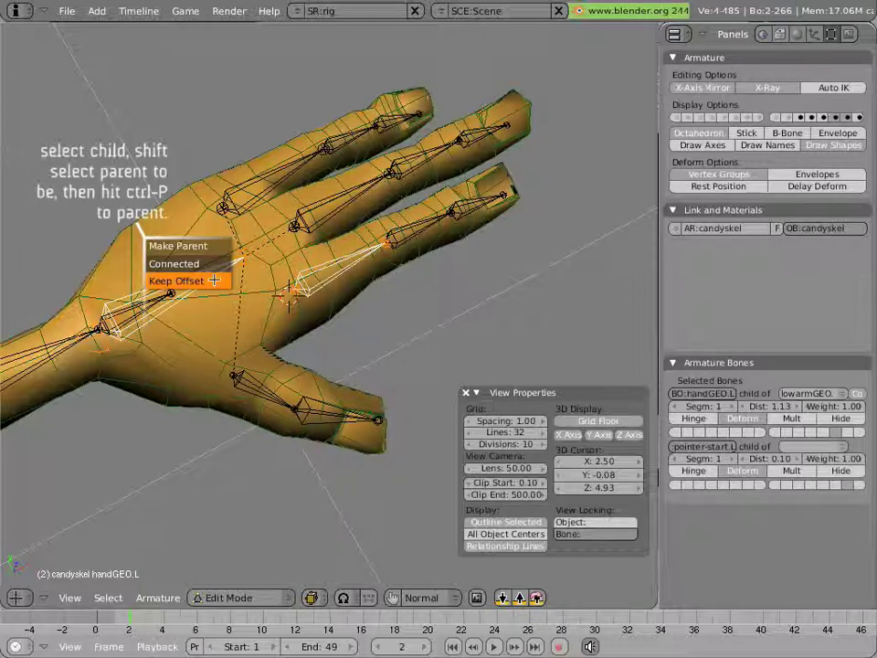
pyautogui.press('Up')
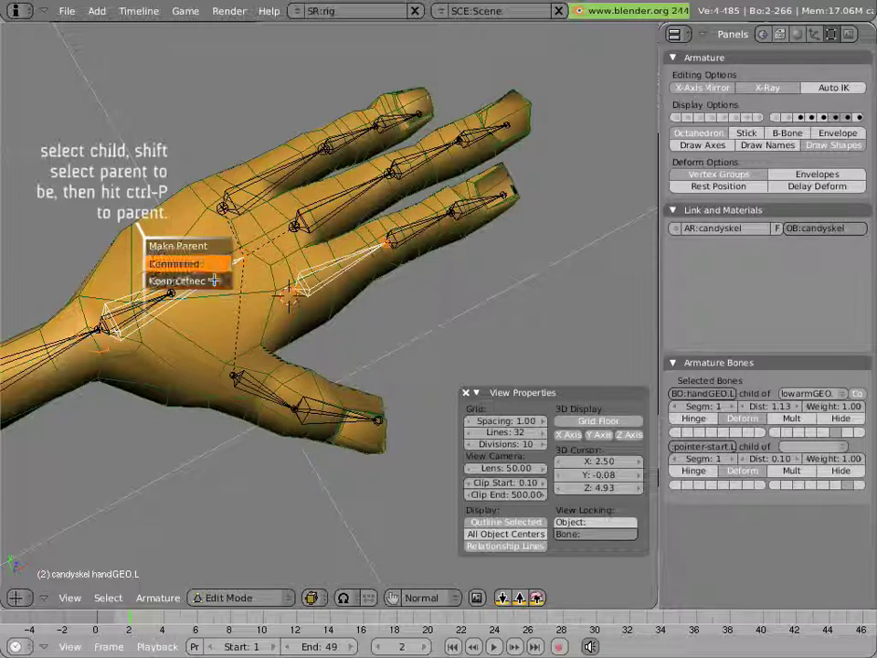
pyautogui.press('Return')
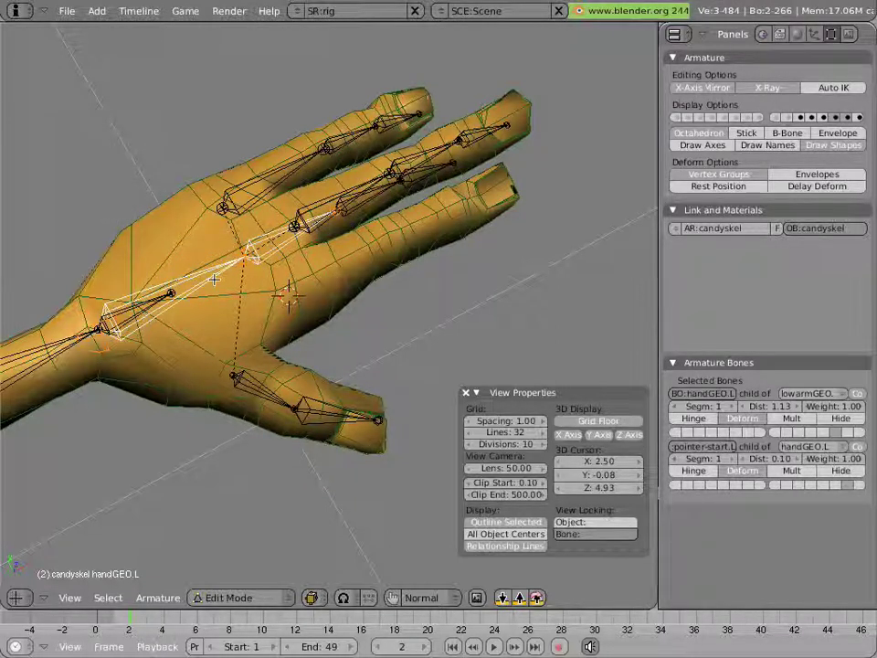
pyautogui.hotkey('ctrl', 'z')
# Parent pointer-start.L to handGEO.L with the Keep Offset option
pyautogui.hotkey('ctrl', 'p')
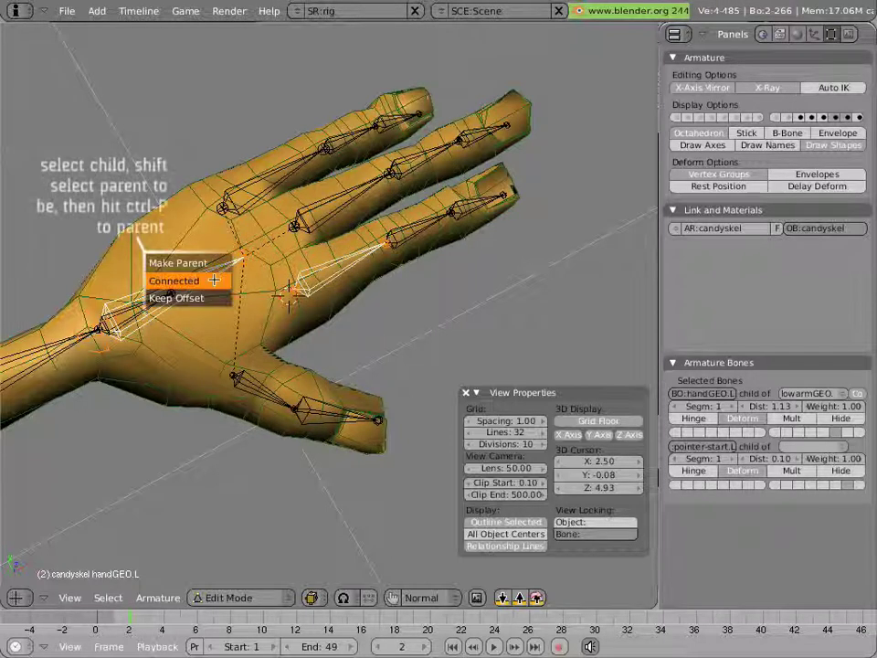
pyautogui.press('Down')
pyautogui.press('Return')
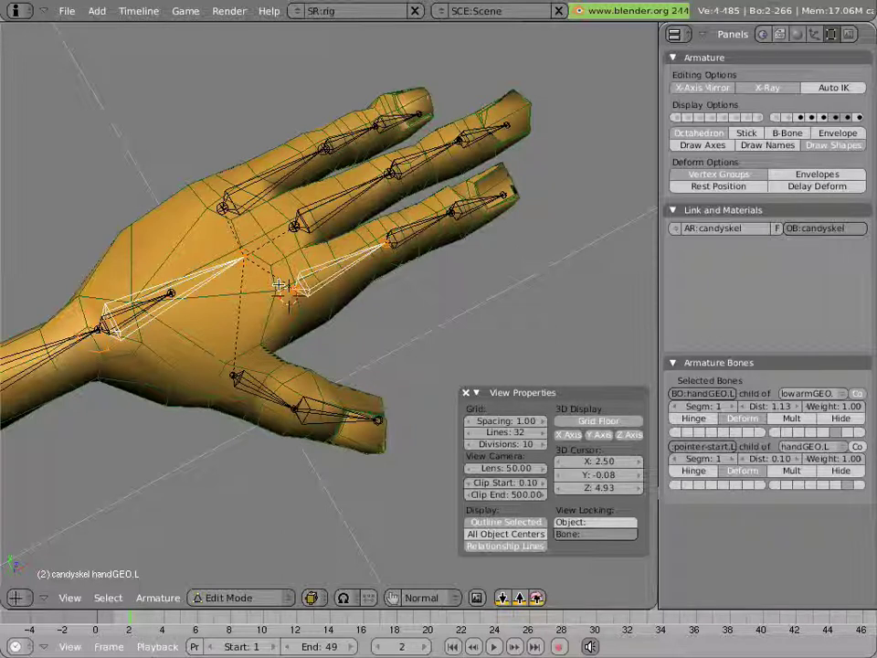
# Put the armature in Pose Mode, select the ManCandy mesh and examine its arm_candyskel modifier's object and vertex group settings
pyautogui.hotkey('ctrl', 'Tab')
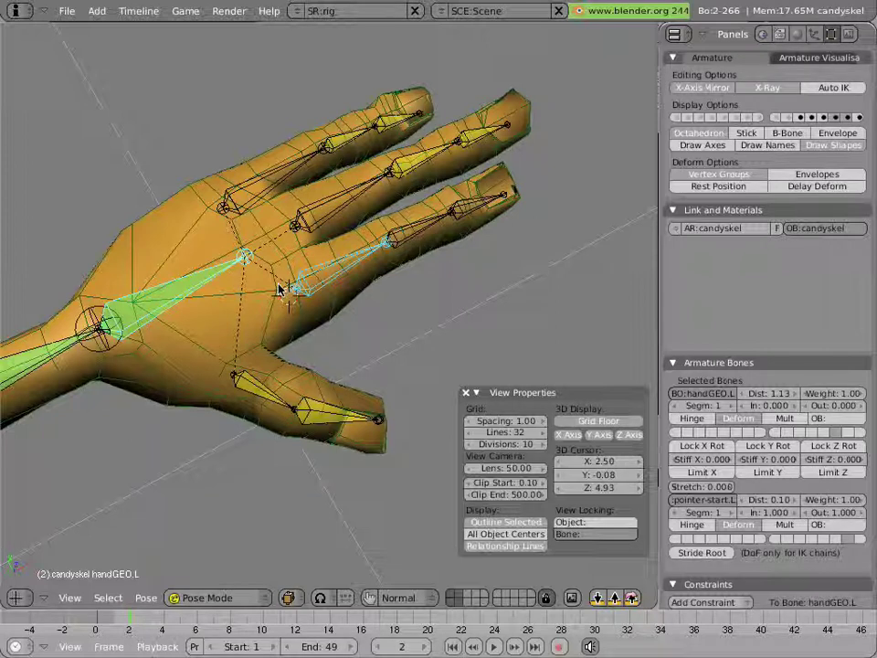
pyautogui.rightClick(314, 329)
pyautogui.scroll(-15, 760, 391)
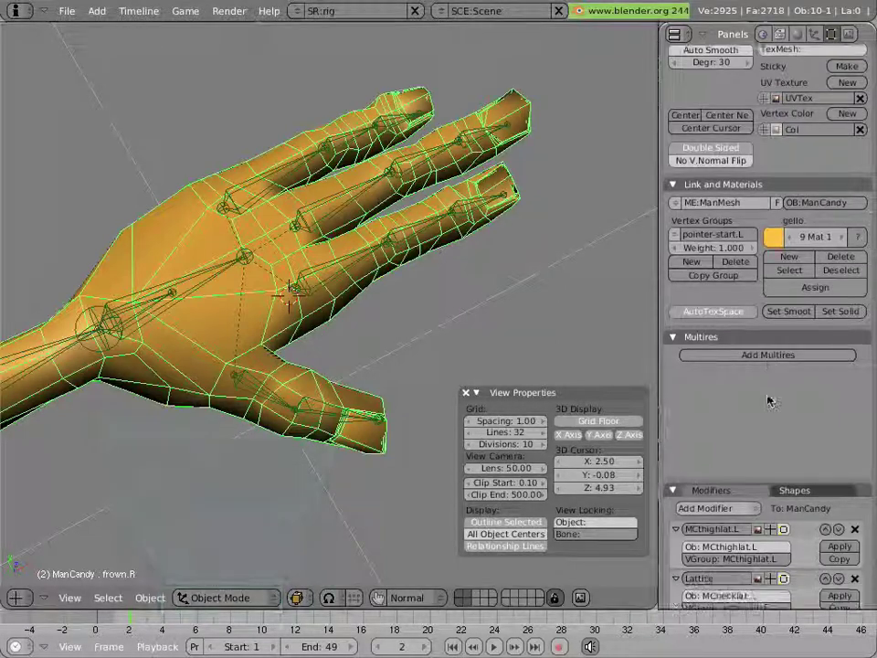
pyautogui.scroll(-4, 767, 398)
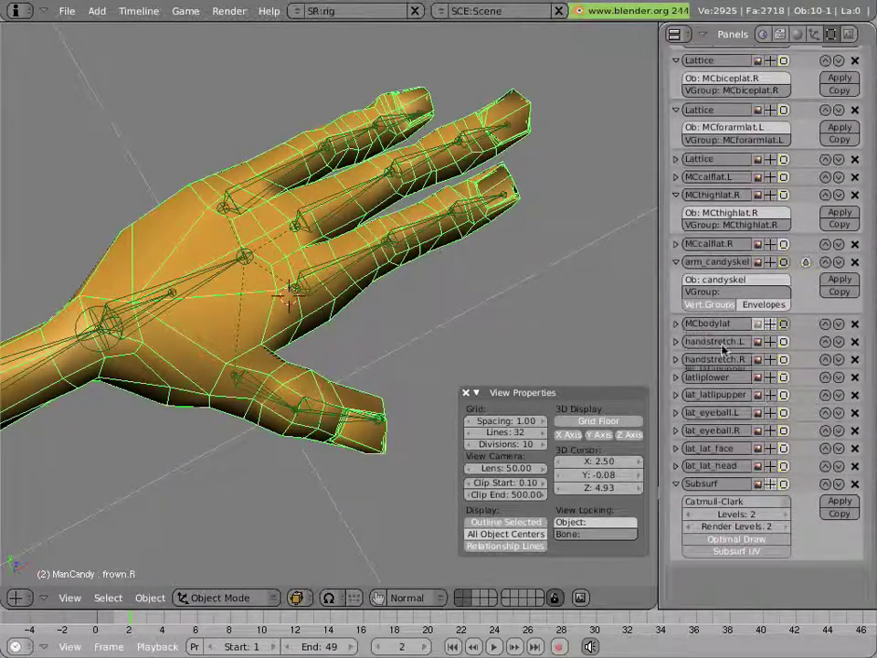
pyautogui.click(784, 292)
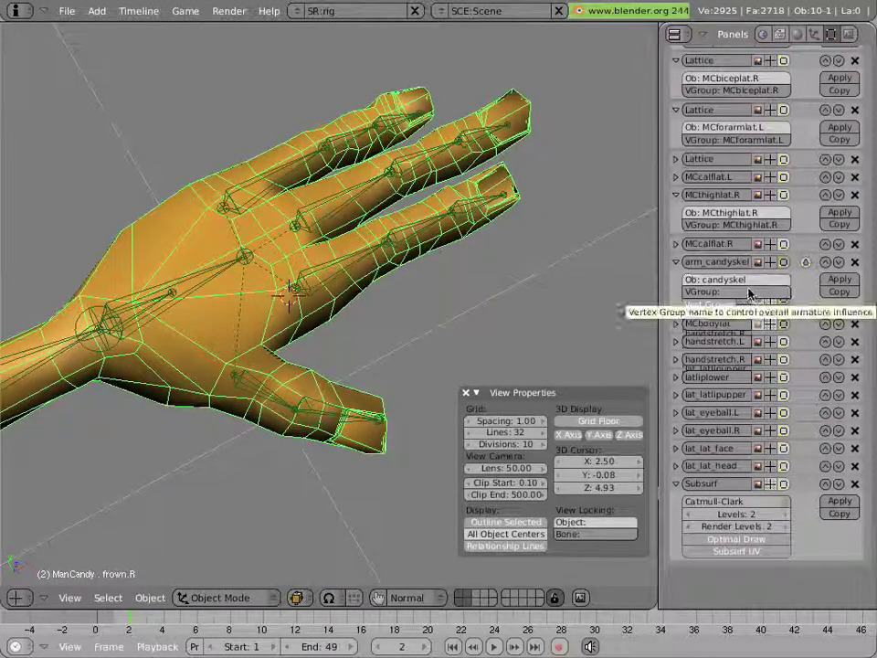
pyautogui.scroll(1, 763, 290)
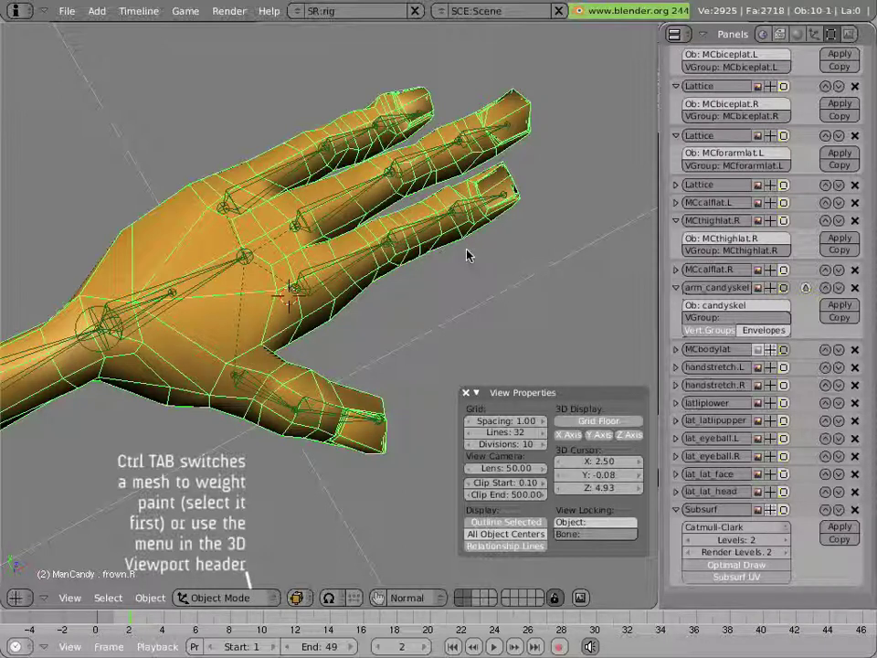
# Switch the ManCandy mesh to Weight Paint mode and make pointer-start.L the active vertex group from the finger's surface
pyautogui.hotkey('ctrl', 'Tab')
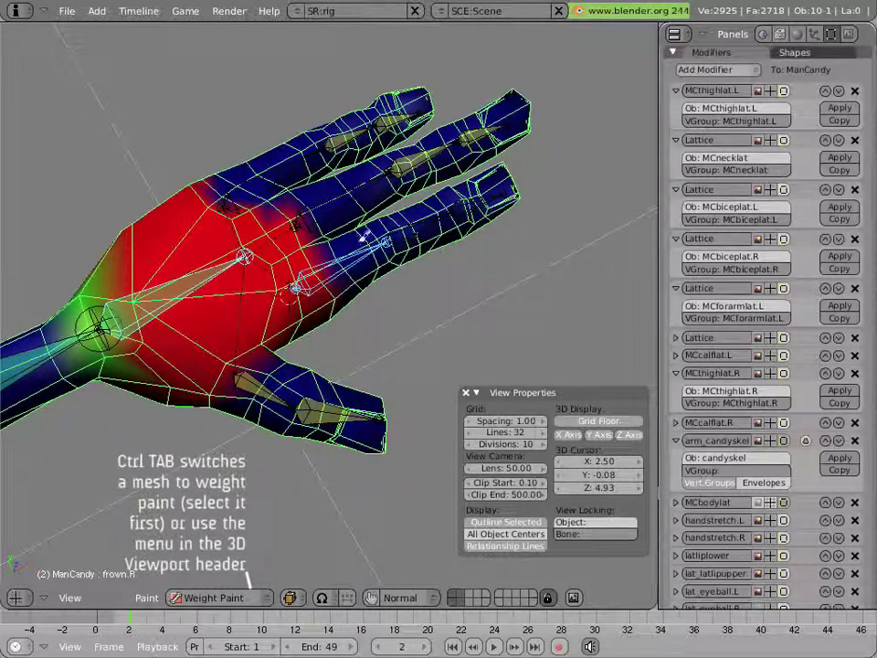
pyautogui.keyDown('ctrl'); pyautogui.rightClick(353, 240); pyautogui.keyUp('ctrl')
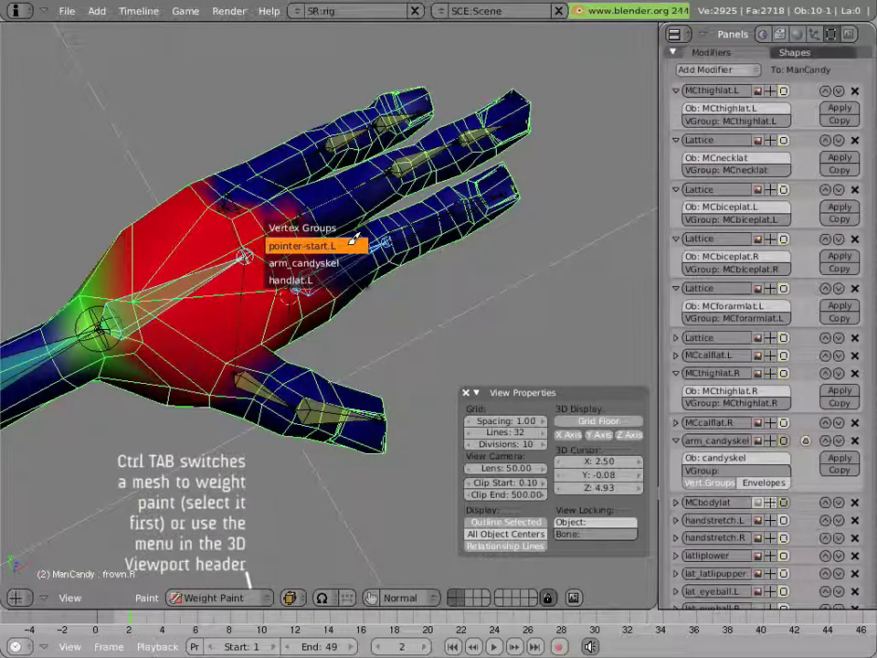
pyautogui.click(353, 243)
pyautogui.keyDown('ctrl'); pyautogui.rightClick(361, 245); pyautogui.keyUp('ctrl')
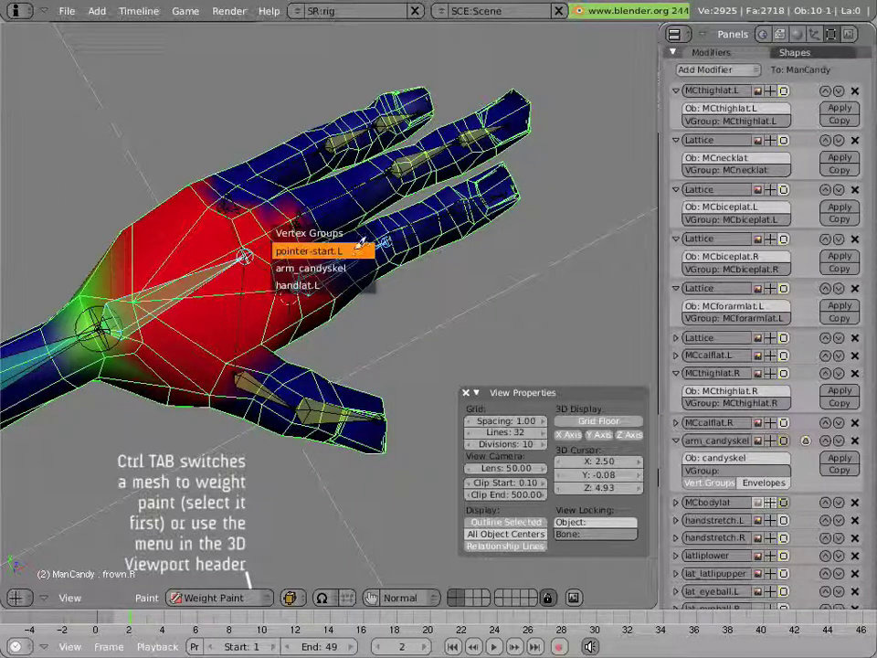
pyautogui.click(361, 245)
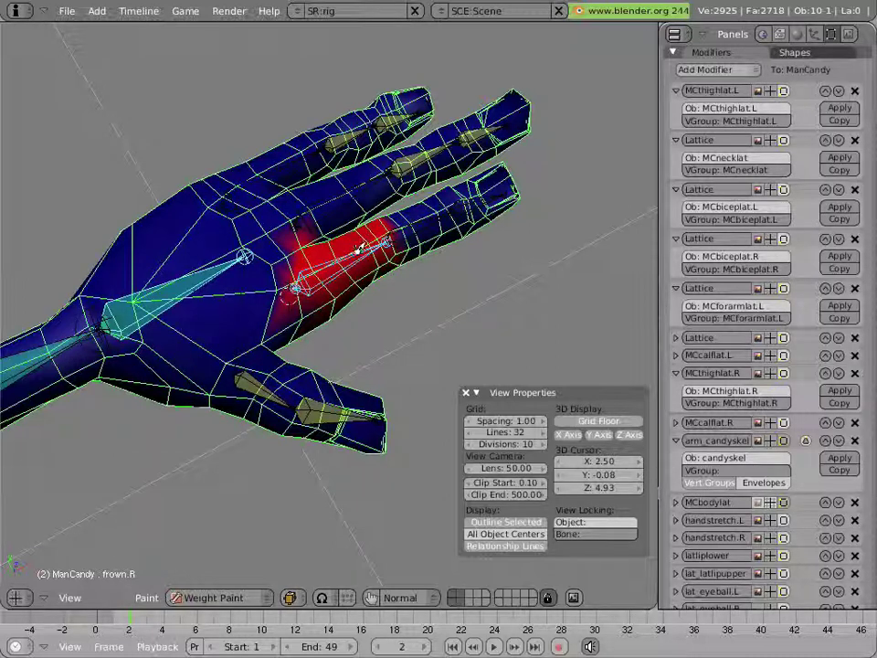
# Inspect the mesh weights of the pointer finger by selecting its bones in turn, returning to pointer-start.L
pyautogui.rightClick(359, 250)
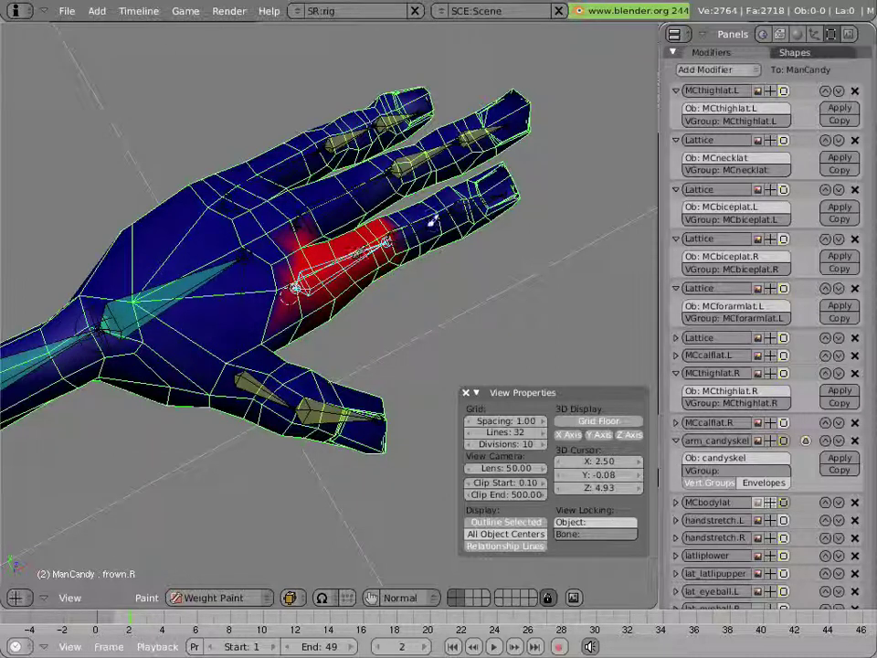
pyautogui.rightClick(480, 198)
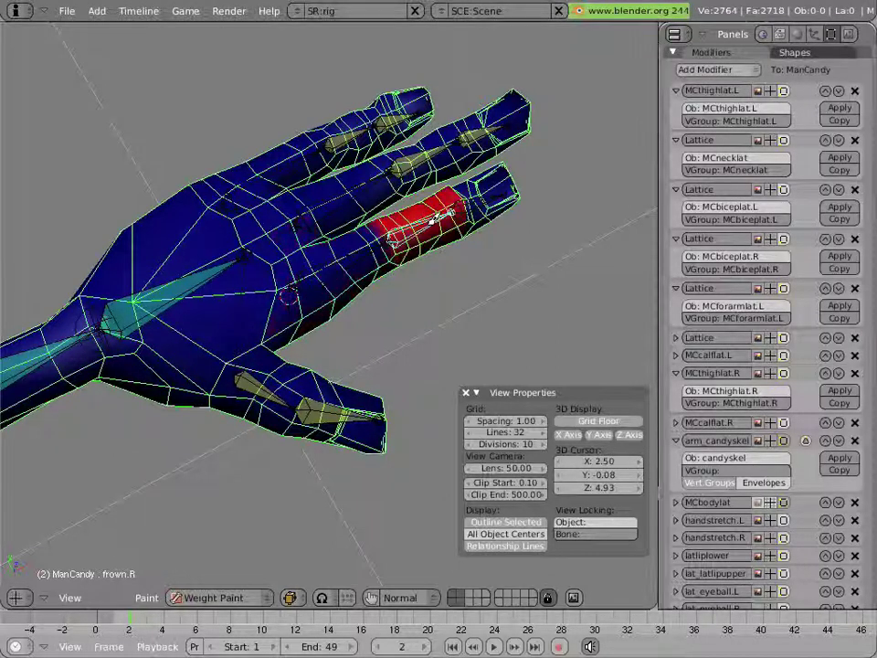
pyautogui.rightClick(483, 195)
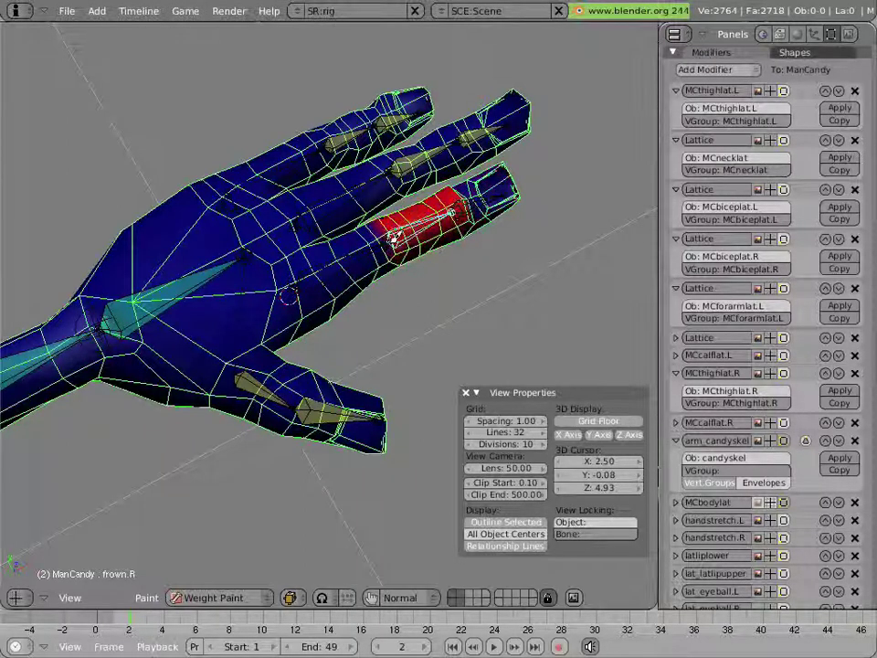
pyautogui.scroll(3, 340, 242)
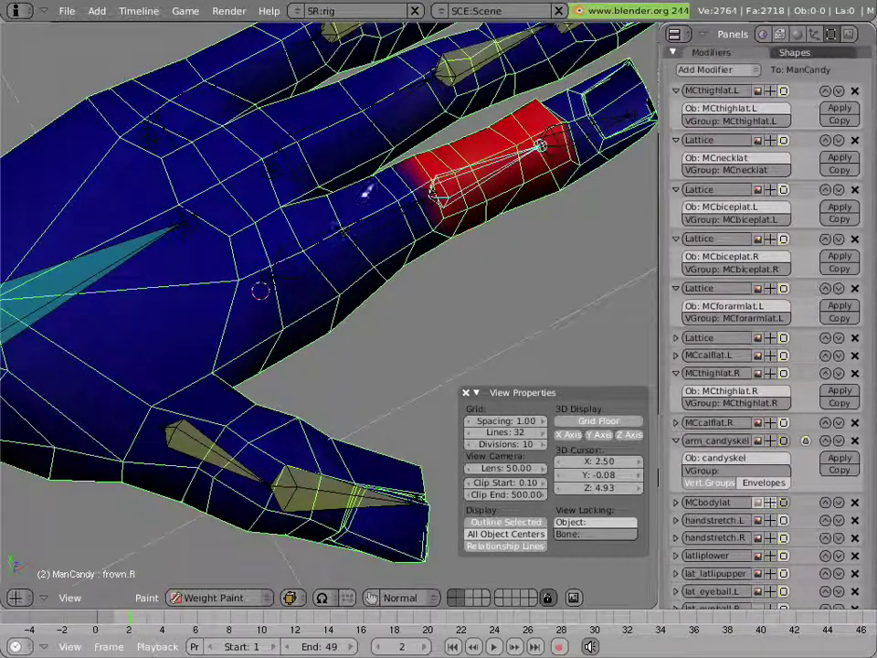
pyautogui.rightClick(368, 211)
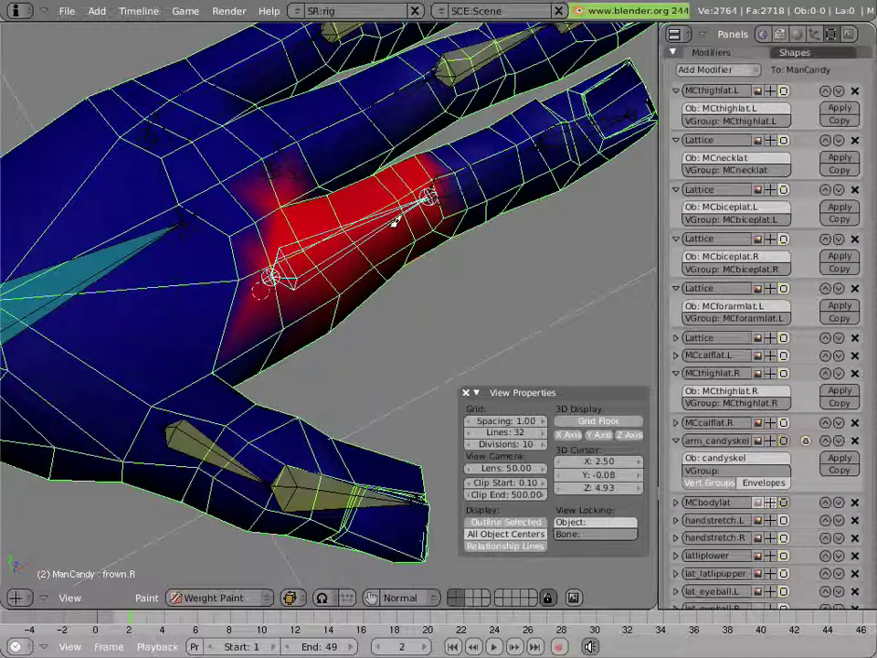
# Open the weight paint properties, subtract weight along pointer-start.L with the Sub brush, and paint it back in Mix mode at weight 1.000
pyautogui.press('n')
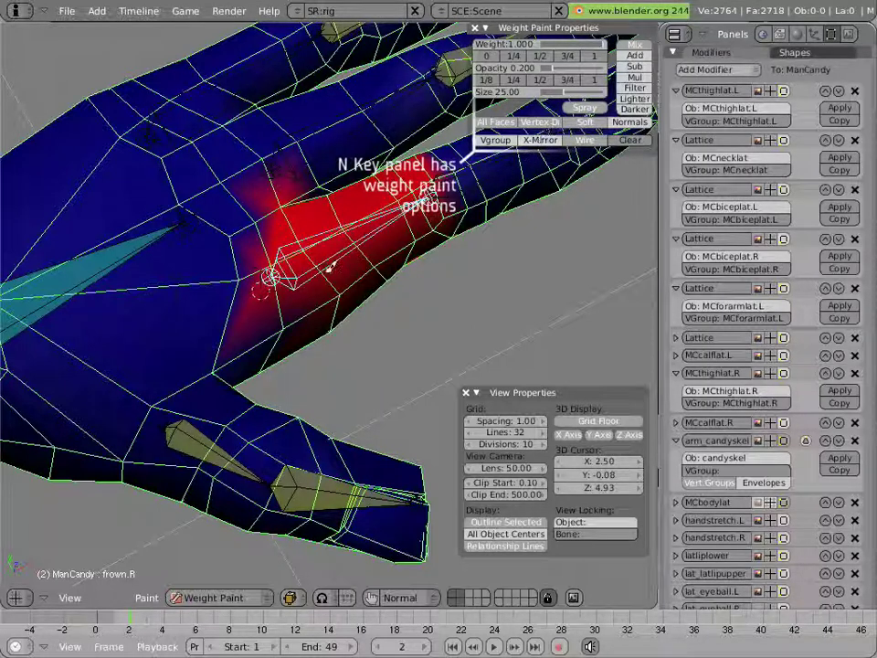
pyautogui.click(634, 66)
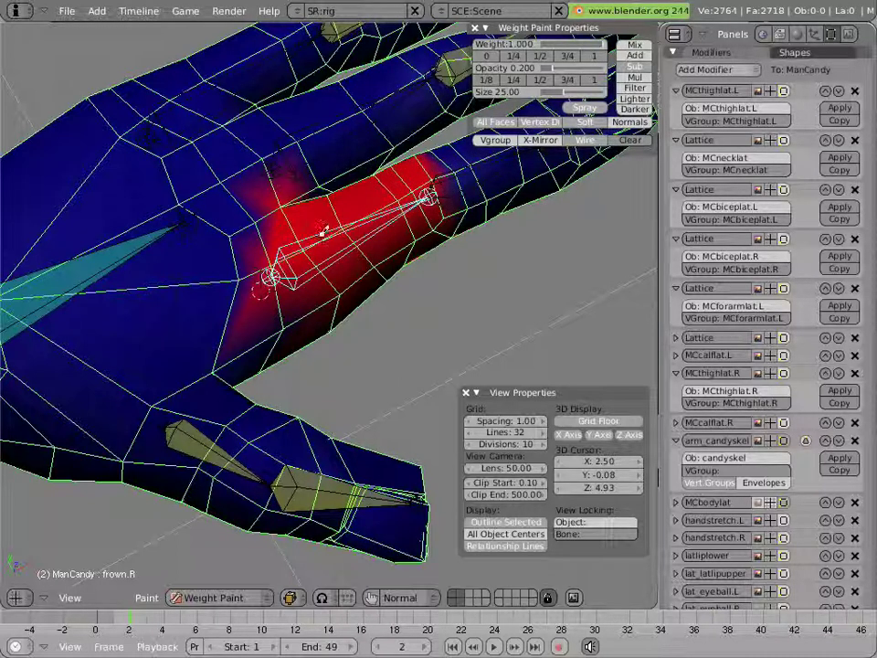
pyautogui.moveTo(310, 260)
pyautogui.mouseDown()
pyautogui.moveTo(343, 209)
pyautogui.moveTo(301, 243)
pyautogui.moveTo(480, 177)
pyautogui.moveTo(390, 208)
pyautogui.mouseUp()
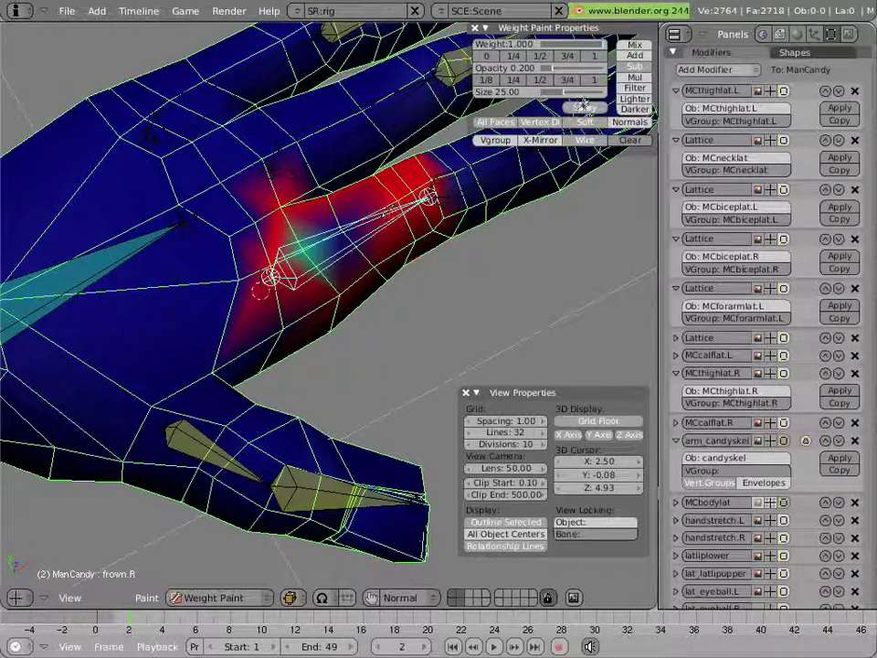
pyautogui.click(638, 43)
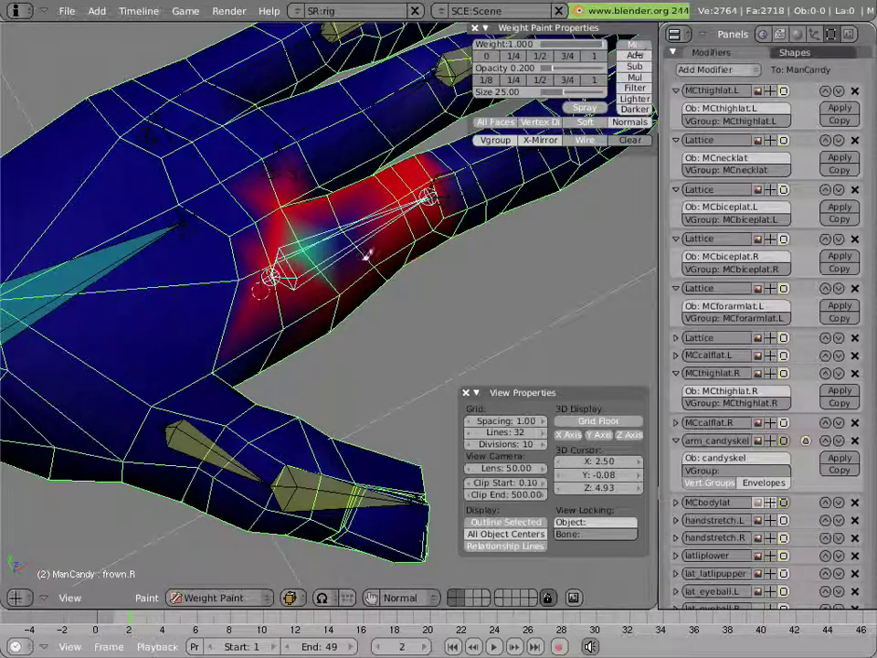
pyautogui.moveTo(365, 250)
pyautogui.mouseDown()
pyautogui.moveTo(347, 225)
pyautogui.moveTo(309, 253)
pyautogui.moveTo(349, 224)
pyautogui.moveTo(299, 255)
pyautogui.moveTo(360, 221)
pyautogui.moveTo(319, 234)
pyautogui.moveTo(352, 238)
pyautogui.mouseUp()
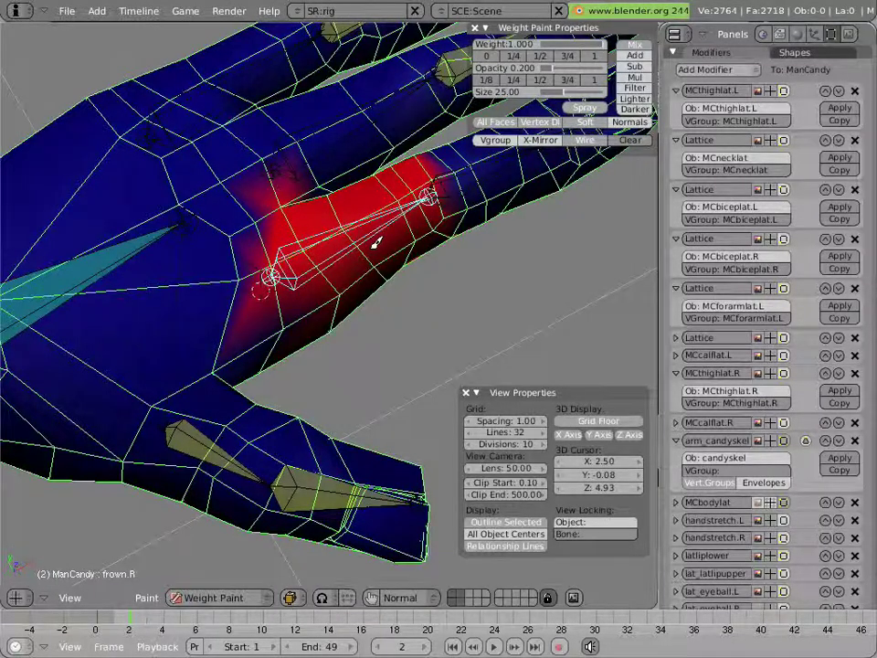
# Return to posing the candyskel armature, enable the rotation manipulator and bend pointer-start.L down toward the palm
pyautogui.press('KP_6')
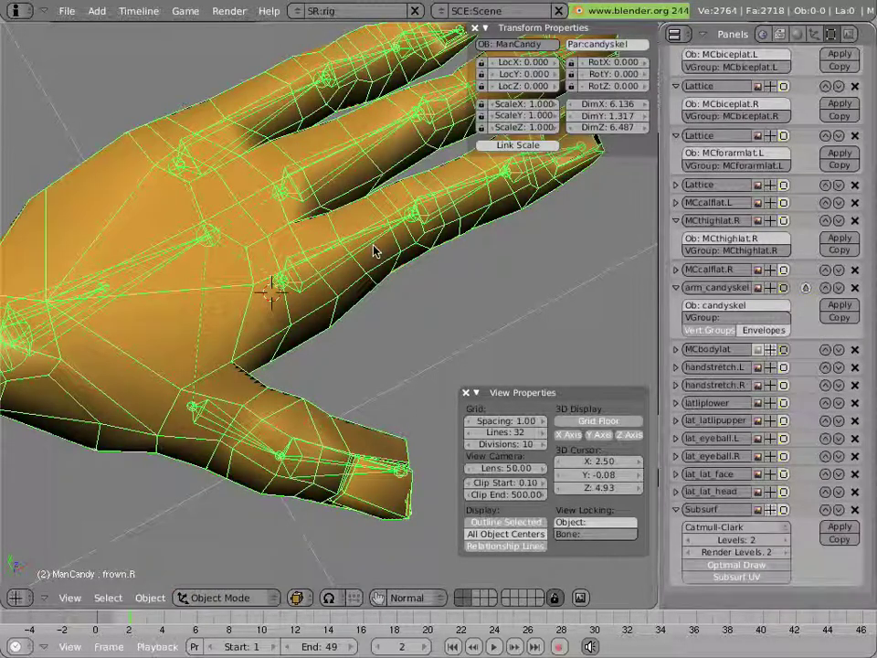
pyautogui.hotkey('ctrl', 'Tab')
pyautogui.rightClick(372, 250)
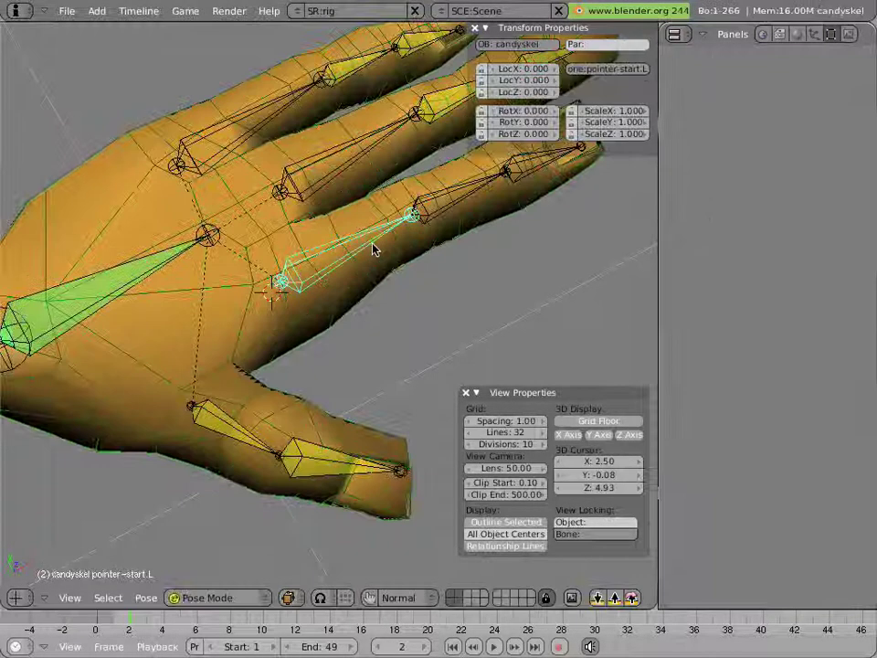
pyautogui.click(368, 597)
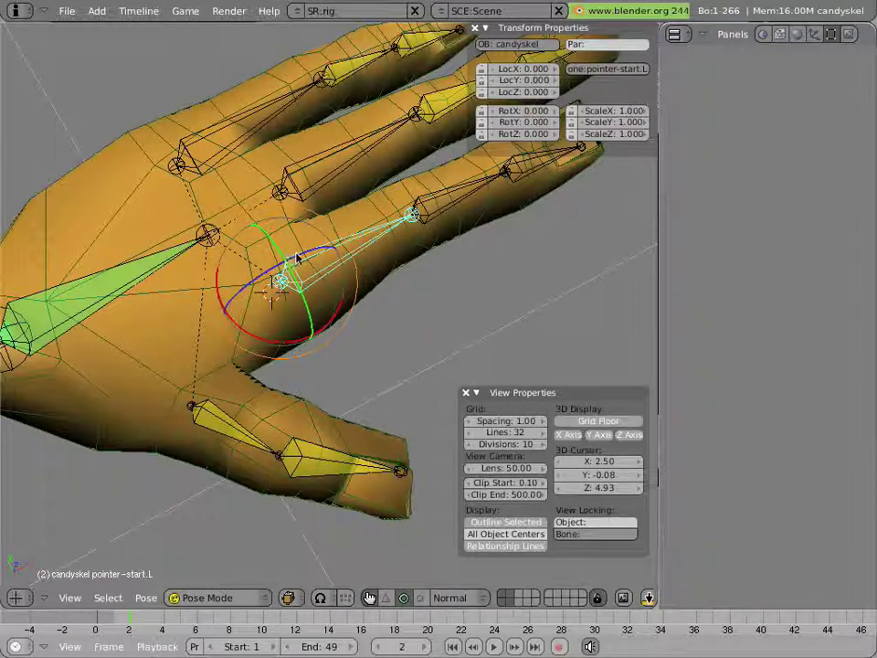
pyautogui.moveTo(297, 257); pyautogui.dragTo(335, 266)
# Rotate pointer-mid.L about 50 degrees around its local Z axis to bend the finger's middle joint
pyautogui.rightClick(406, 257)
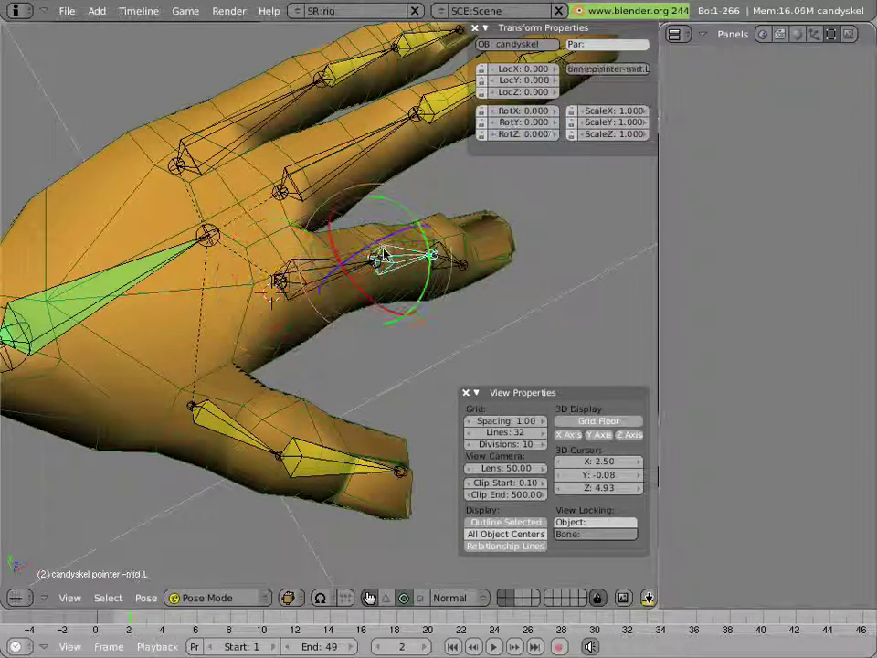
pyautogui.moveTo(416, 242); pyautogui.dragTo(438, 249)
pyautogui.moveTo(438, 249); pyautogui.dragTo(430, 301, button='middle')
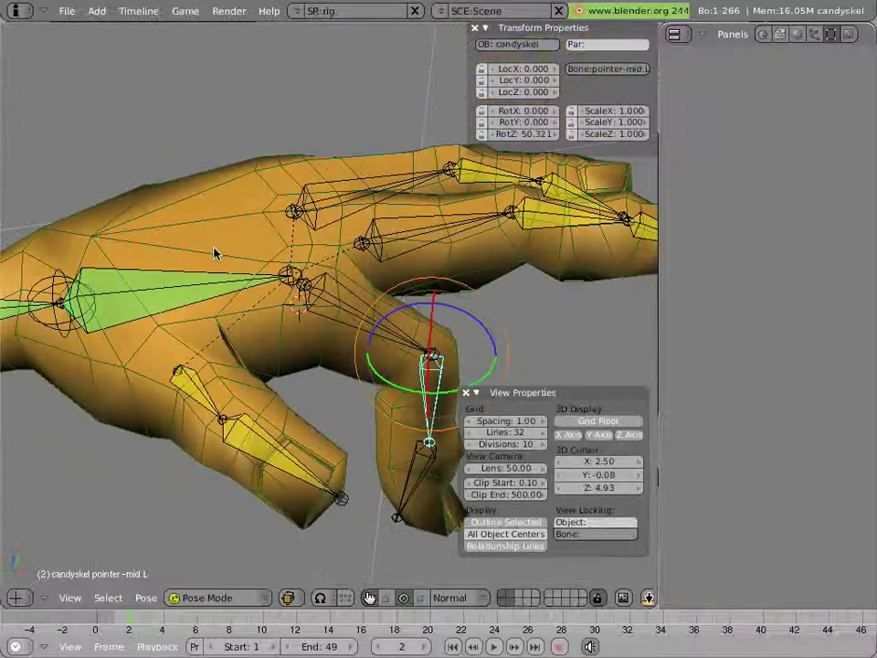
# Rotate pointer-tip.L to about -75 degrees around its local Z axis so the fingertip curls toward the thumb
pyautogui.rightClick(413, 476)
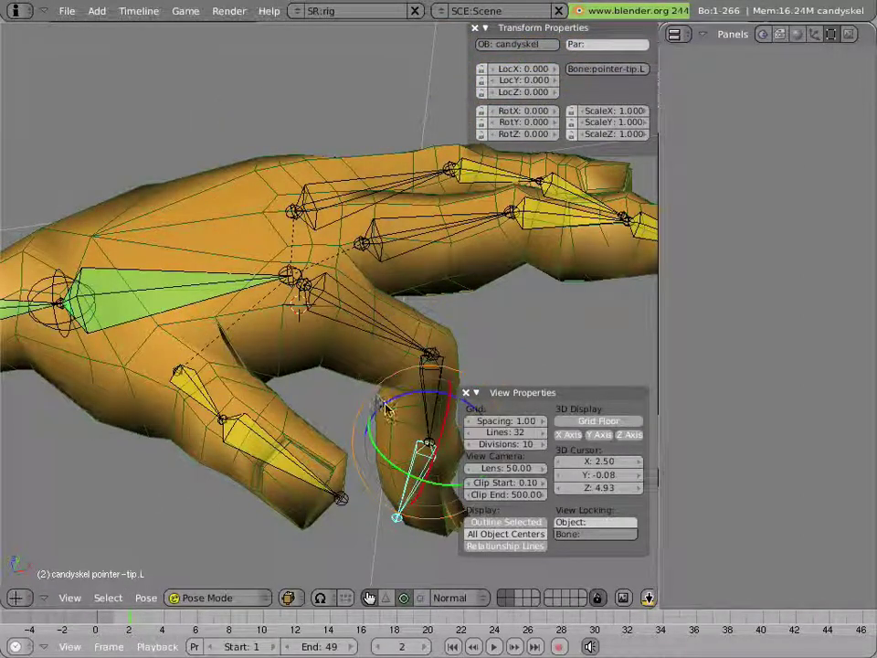
pyautogui.moveTo(389, 408); pyautogui.dragTo(443, 418)
pyautogui.moveTo(443, 417); pyautogui.dragTo(402, 307, button='middle')
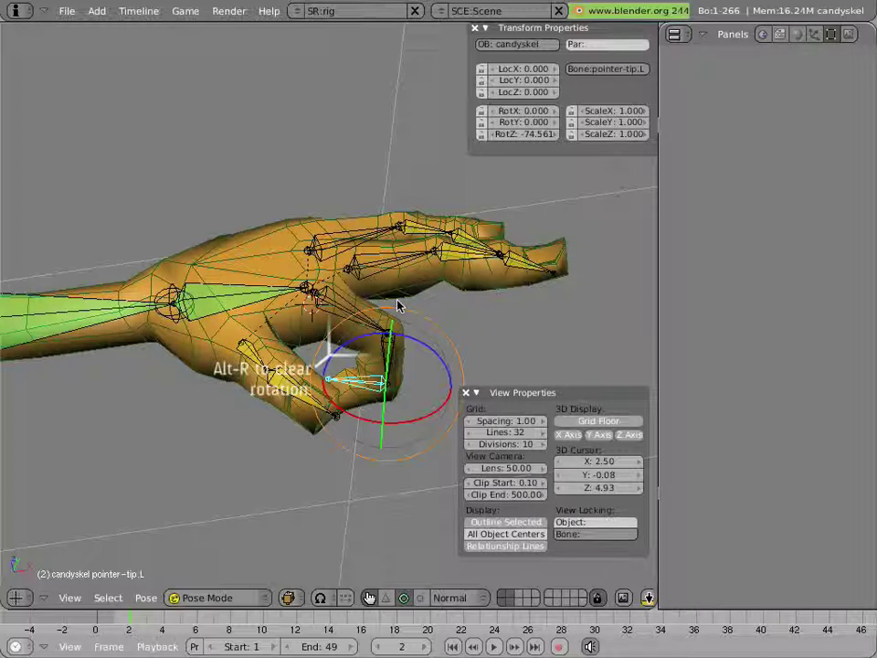
# Clear the pose rotation of pointer-start.L, pointer-mid.L and pointer-tip.L so the finger straightens
pyautogui.rightClick(389, 339)
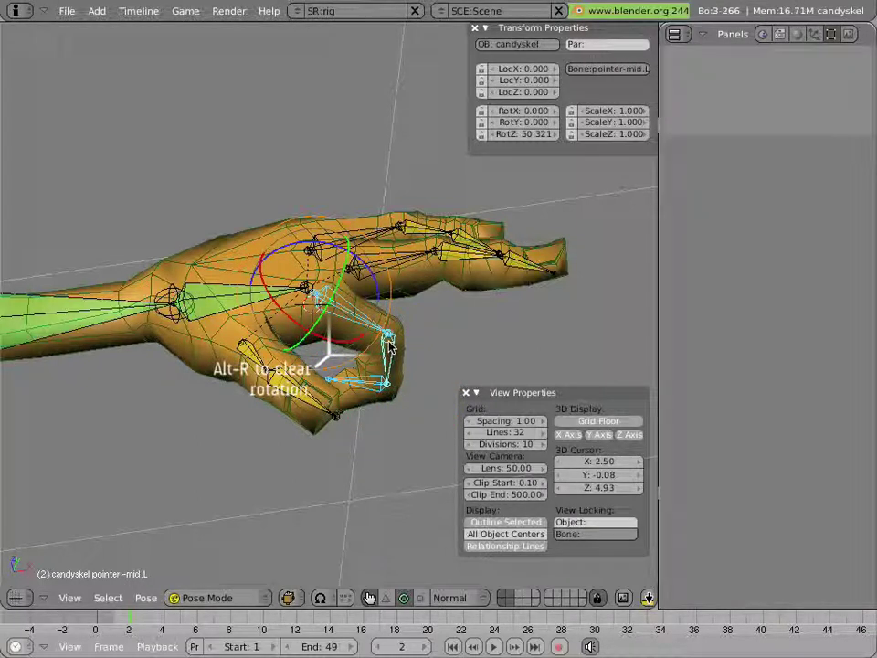
pyautogui.hotkey('alt', 'r')
pyautogui.click(387, 344)
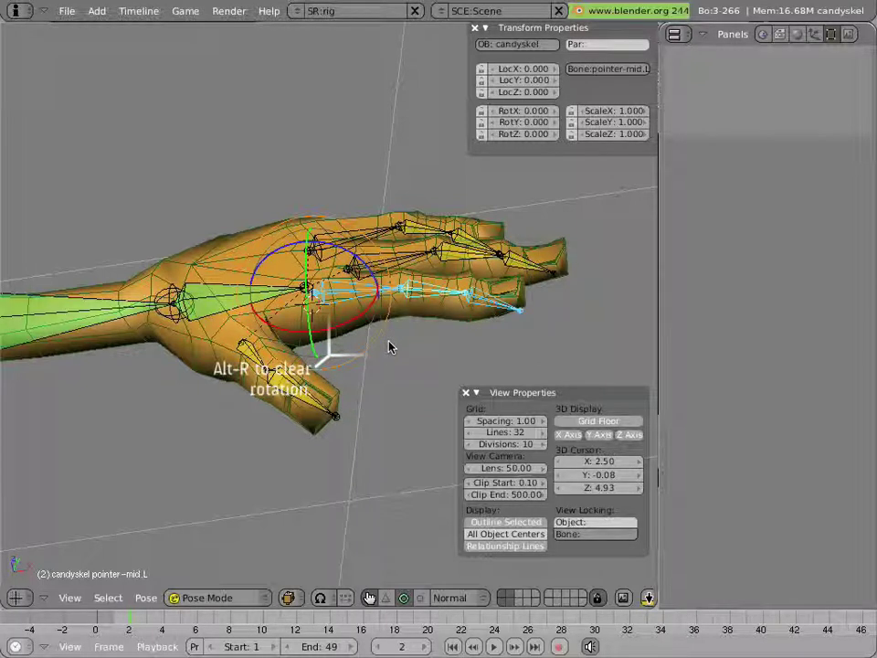
# Enter armature edit mode and snap the 3D cursor to the end joint of pointer-tip.L
pyautogui.press('Tab')
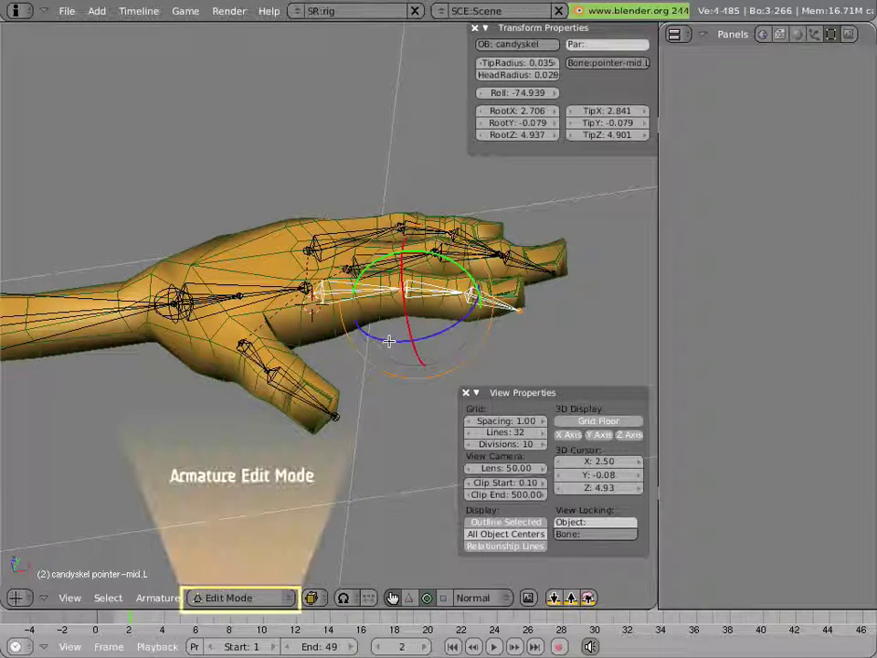
pyautogui.moveTo(378, 294); pyautogui.dragTo(387, 233, button='middle')
pyautogui.rightClick(543, 335)
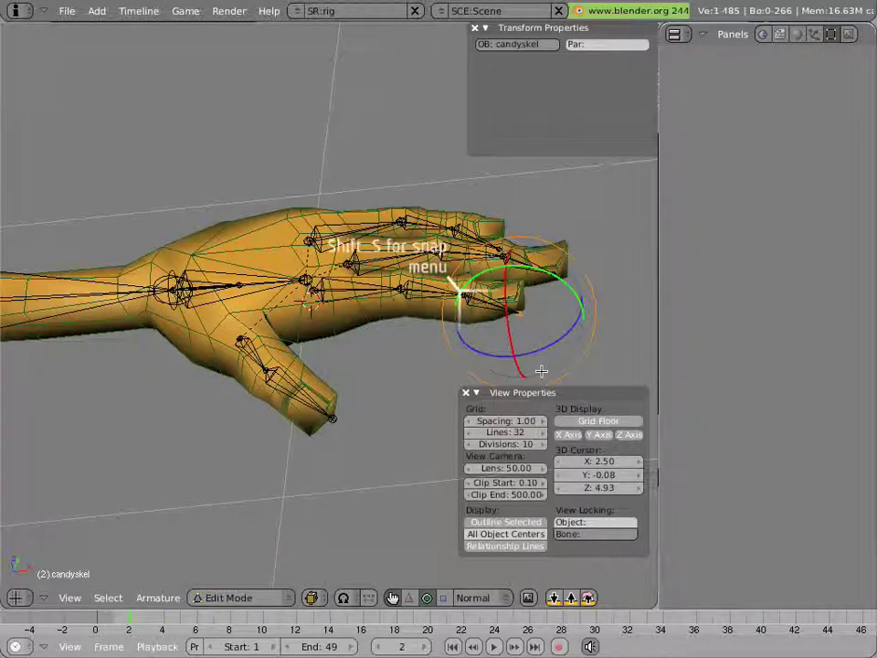
pyautogui.hotkey('shift', 's')
pyautogui.click(543, 371)
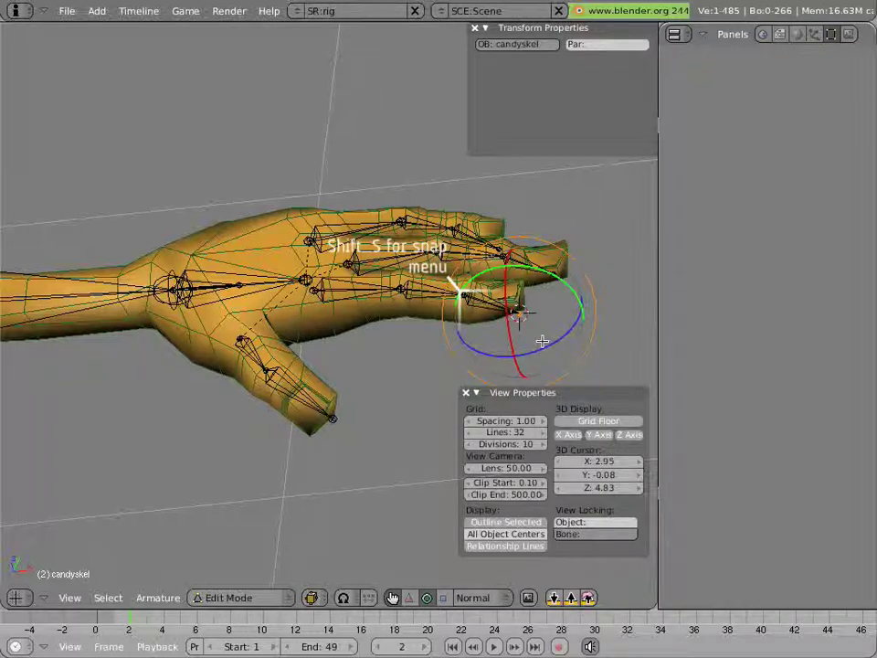
# In front view, add a bone at the 3D cursor and shorten it so its tip sits just above the fingertip
pyautogui.press('KP_1')
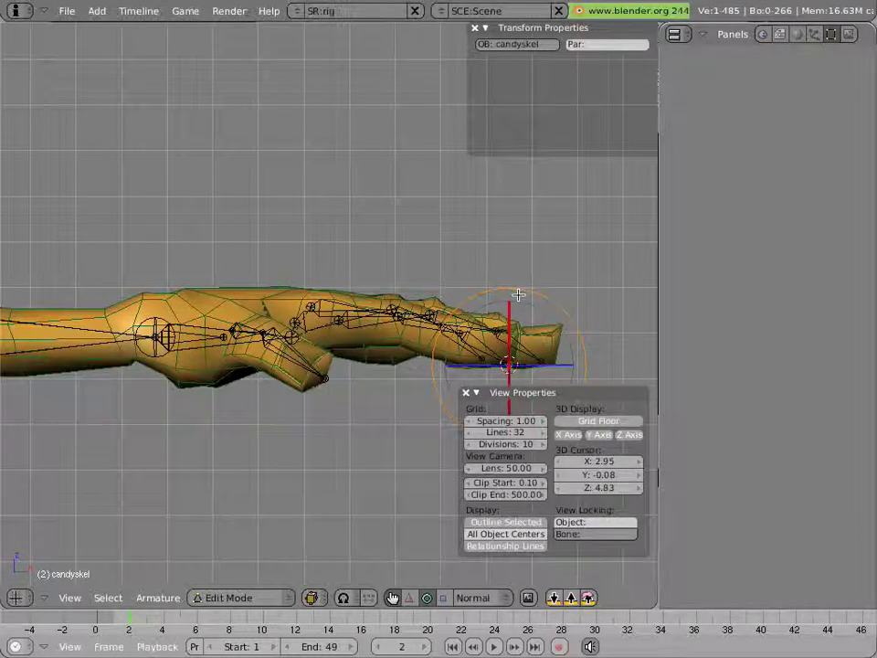
pyautogui.keyDown('shift'); pyautogui.moveTo(506, 293); pyautogui.dragTo(372, 225, button='middle'); pyautogui.keyUp('shift')
pyautogui.press('space')
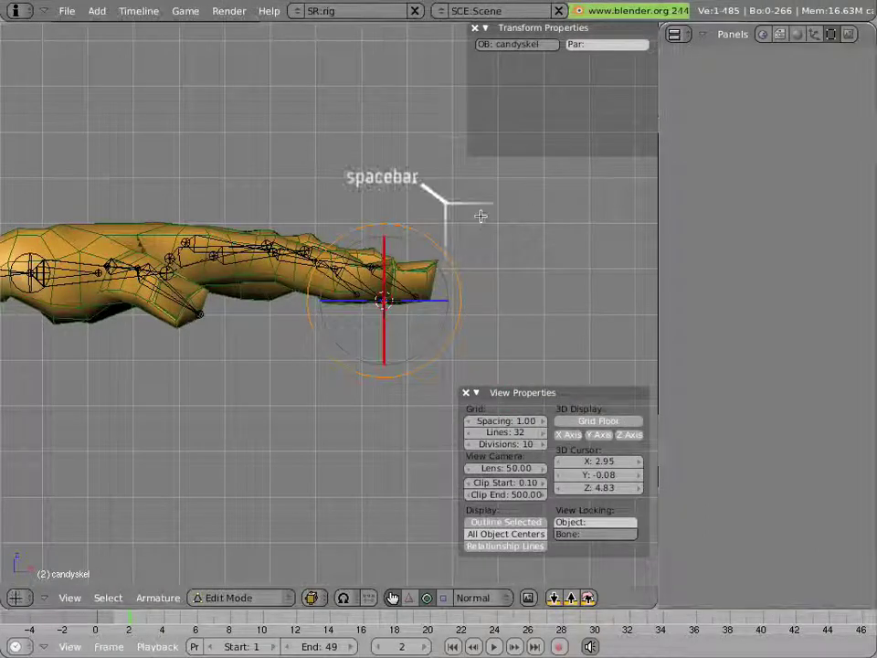
pyautogui.moveTo(480, 212)
pyautogui.click(555, 211)
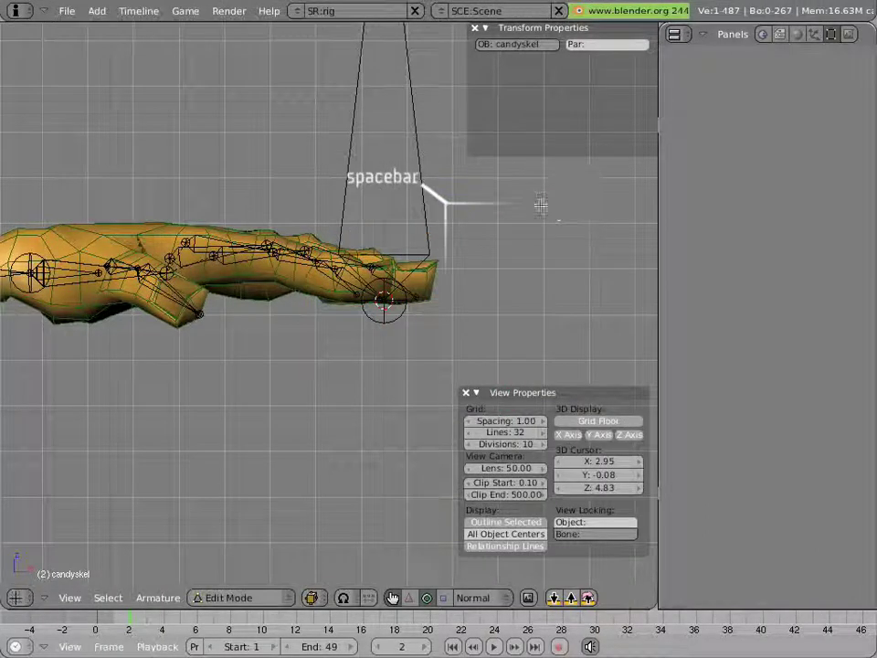
pyautogui.press('g')
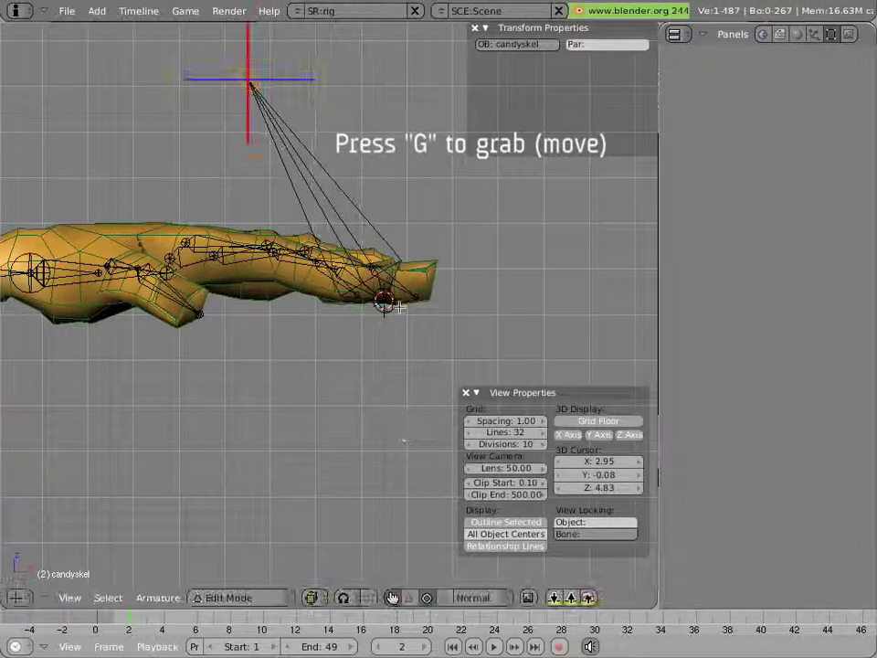
pyautogui.click(508, 330)
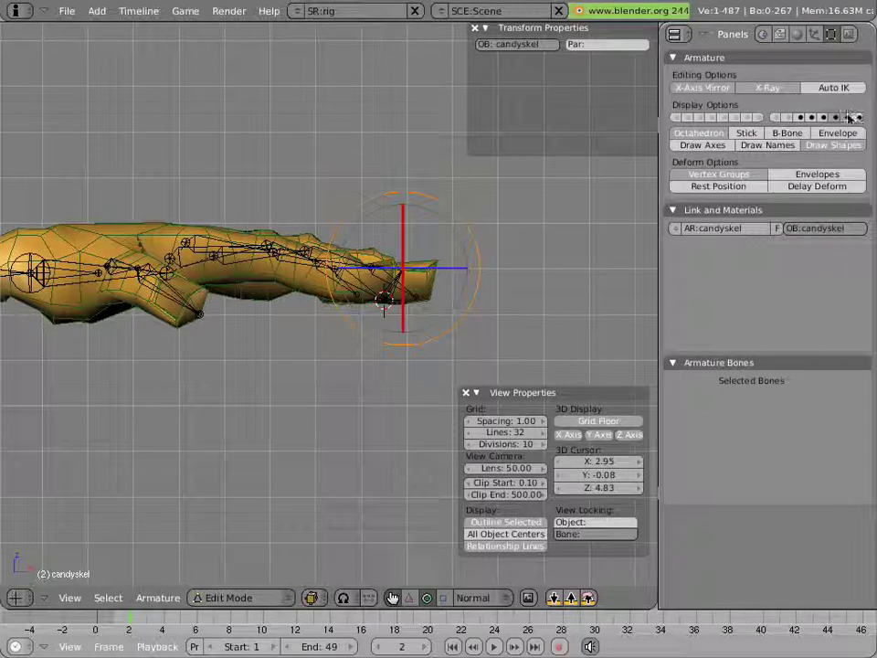
# Show only the armature layer holding the pointer finger bones, and switch candyskel to Pose Mode
pyautogui.click(837, 117)
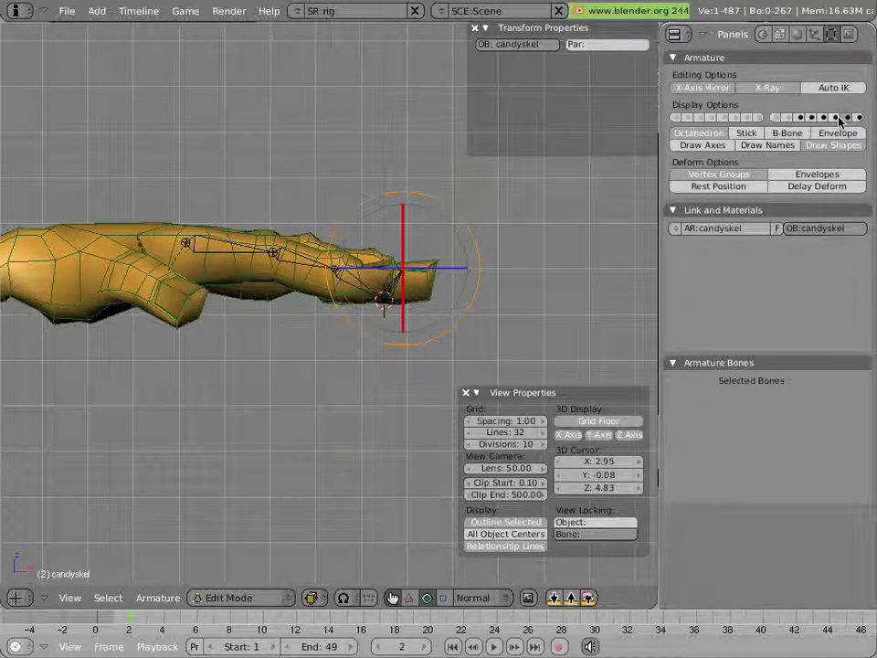
pyautogui.scroll(4, 300, 314)
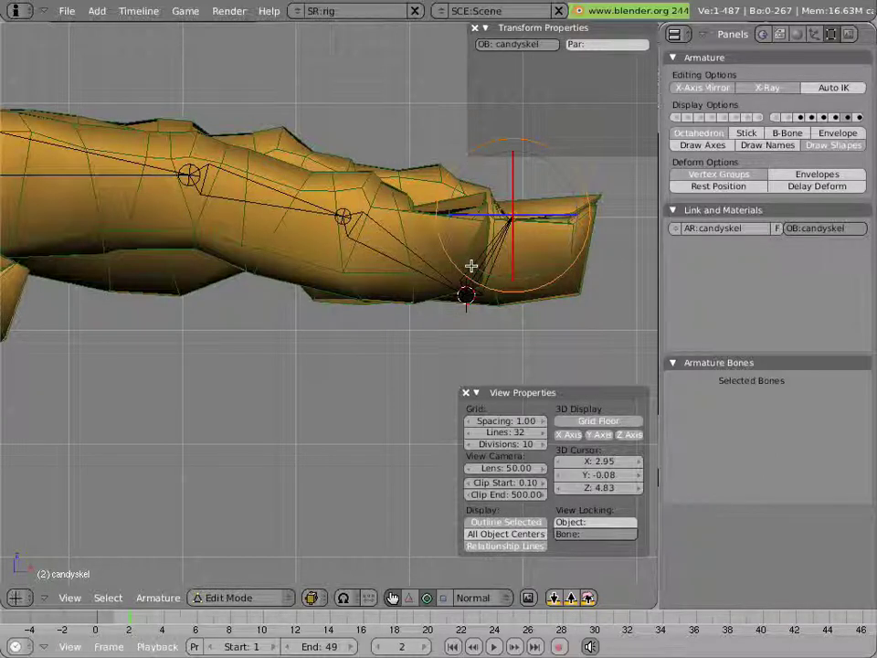
pyautogui.hotkey('ctrl', 'Tab')
pyautogui.moveTo(470, 267); pyautogui.dragTo(356, 240, button='middle')
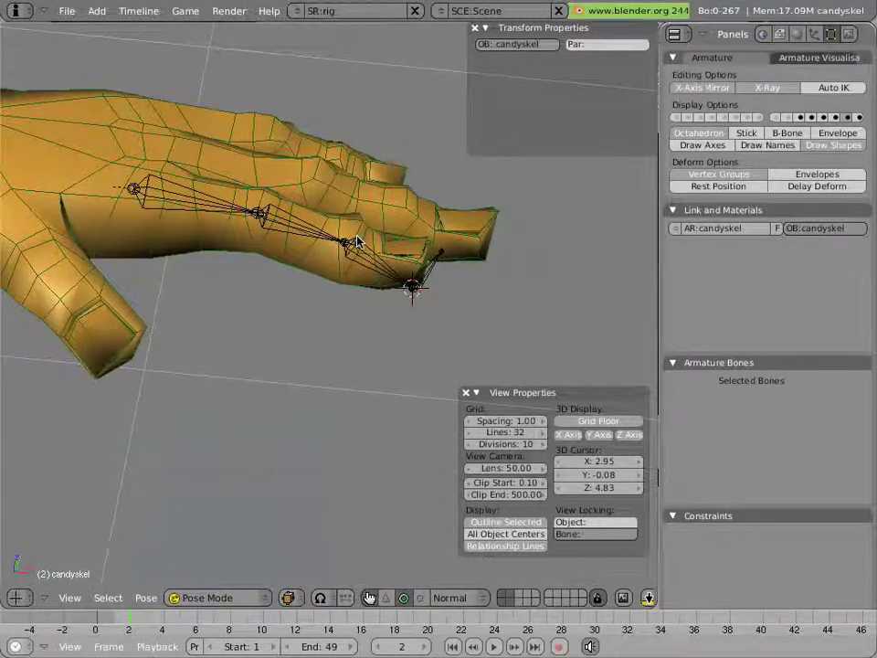
# Add an IK constraint to pointer-tip.L with the new fingertip bone as its target
pyautogui.rightClick(429, 274)
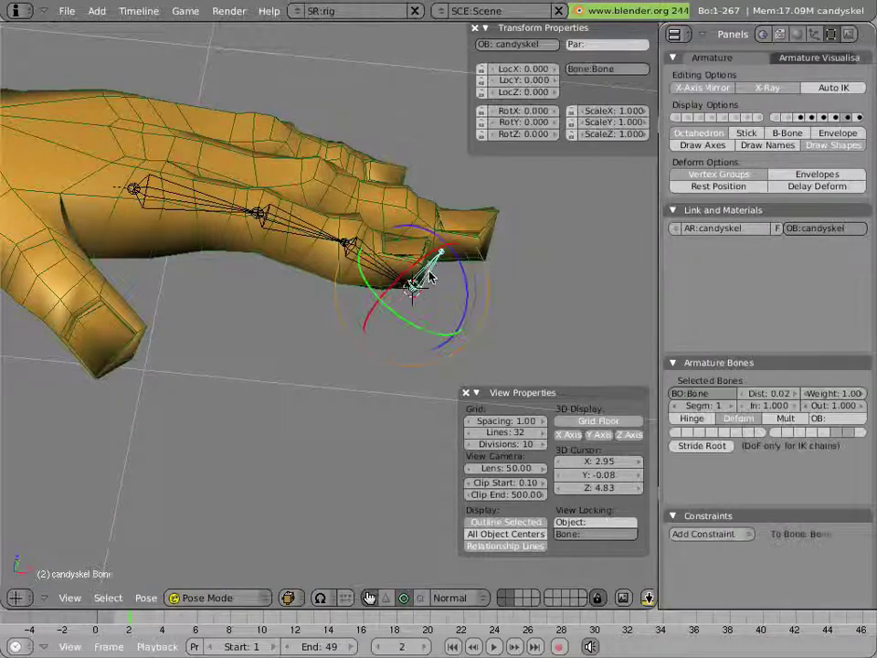
pyautogui.rightClick(384, 267)
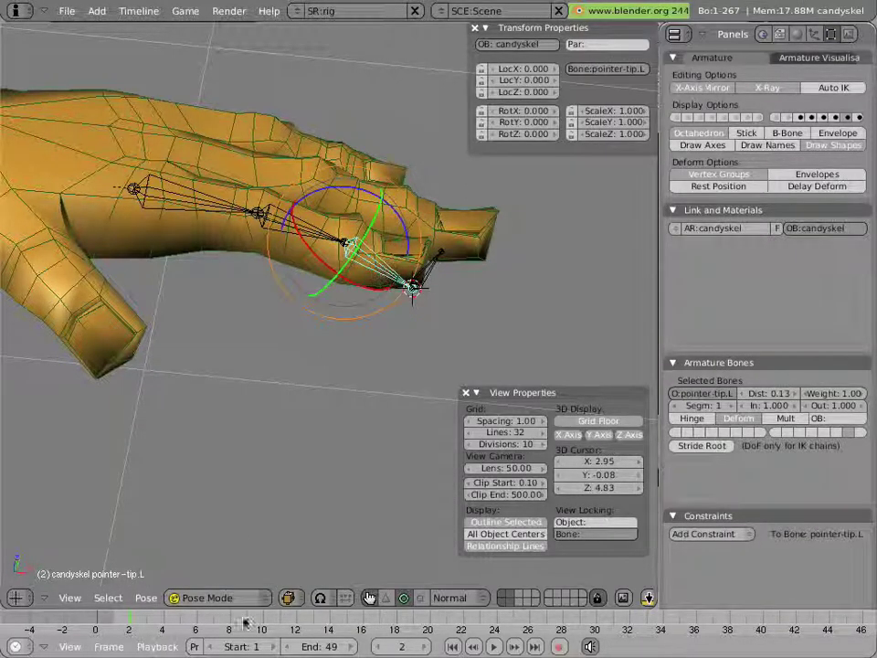
pyautogui.click(207, 597)
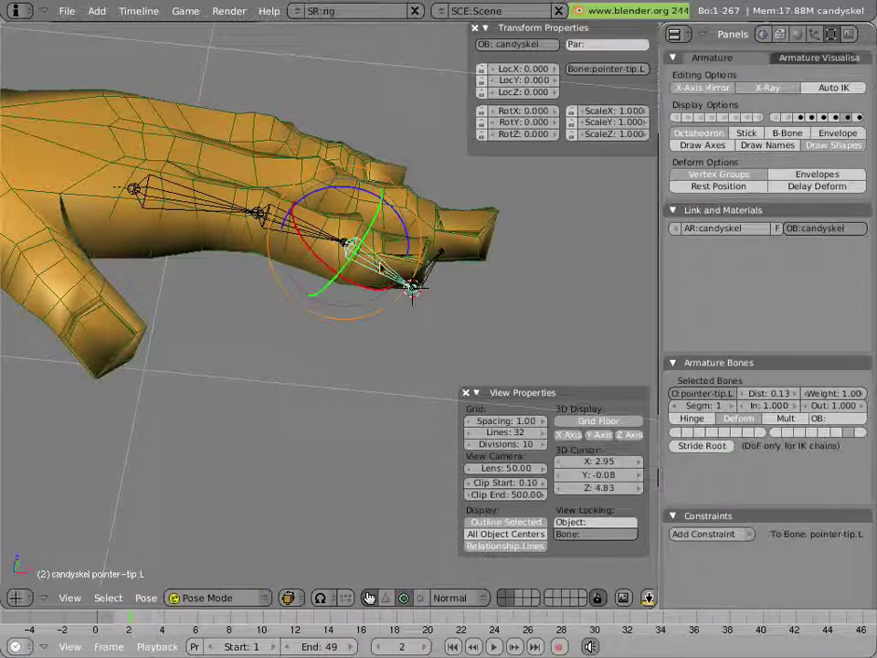
pyautogui.rightClick(426, 270)
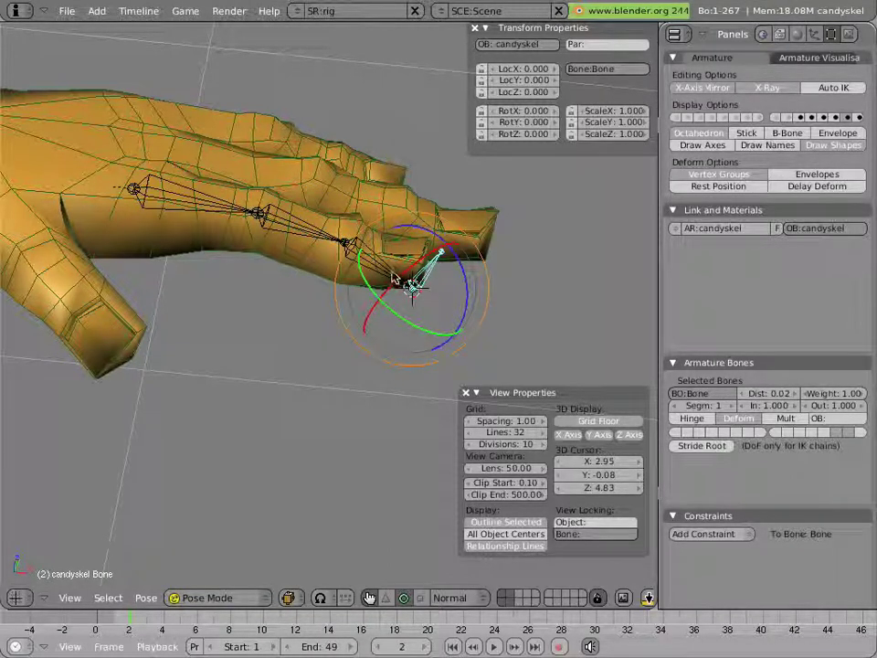
pyautogui.keyDown('shift'); pyautogui.rightClick(393, 275); pyautogui.keyUp('shift')
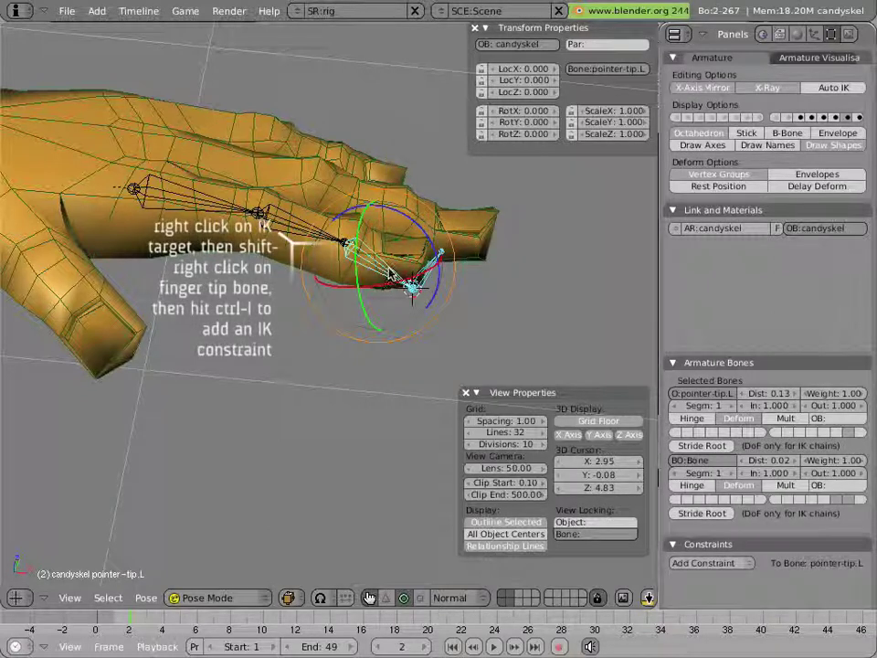
pyautogui.hotkey('ctrl', 'i')
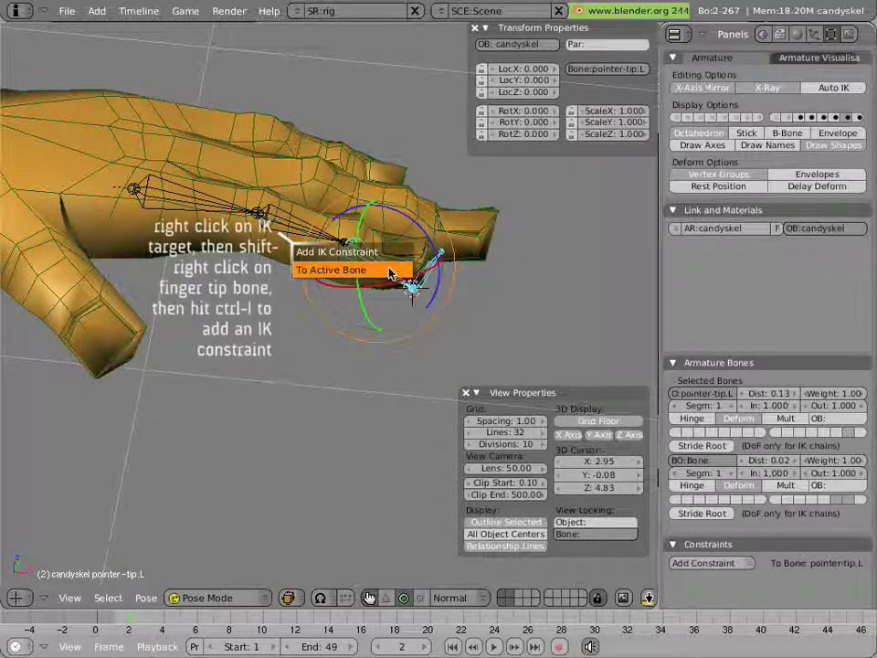
pyautogui.click(390, 272)
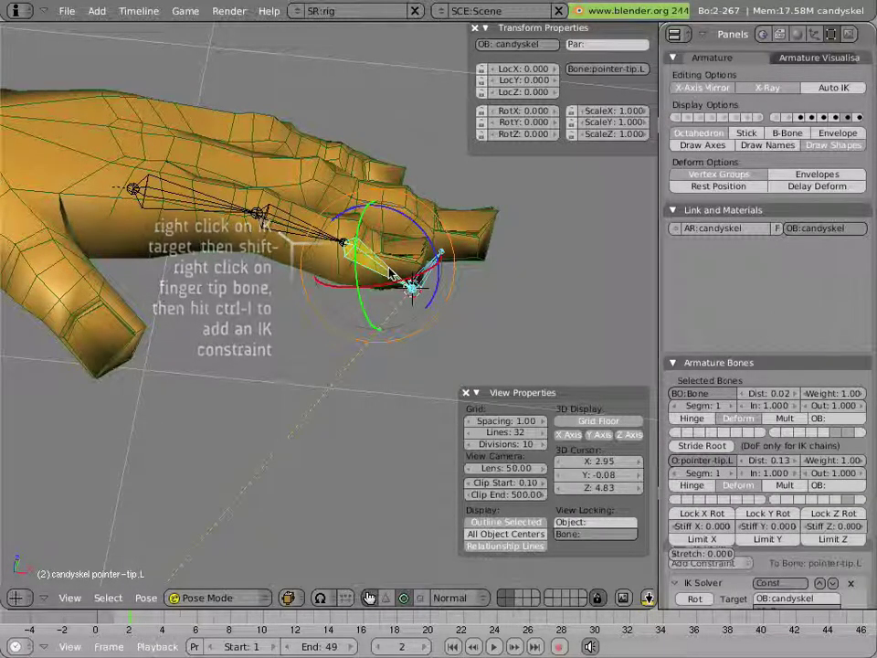
# Try moving the IK target bone with the whole body in view to test the chain's reach, and cancel the move
pyautogui.scroll(-3, 390, 272)
pyautogui.moveTo(390, 272); pyautogui.dragTo(340, 310, button='middle')
pyautogui.scroll(-3, 366, 313)
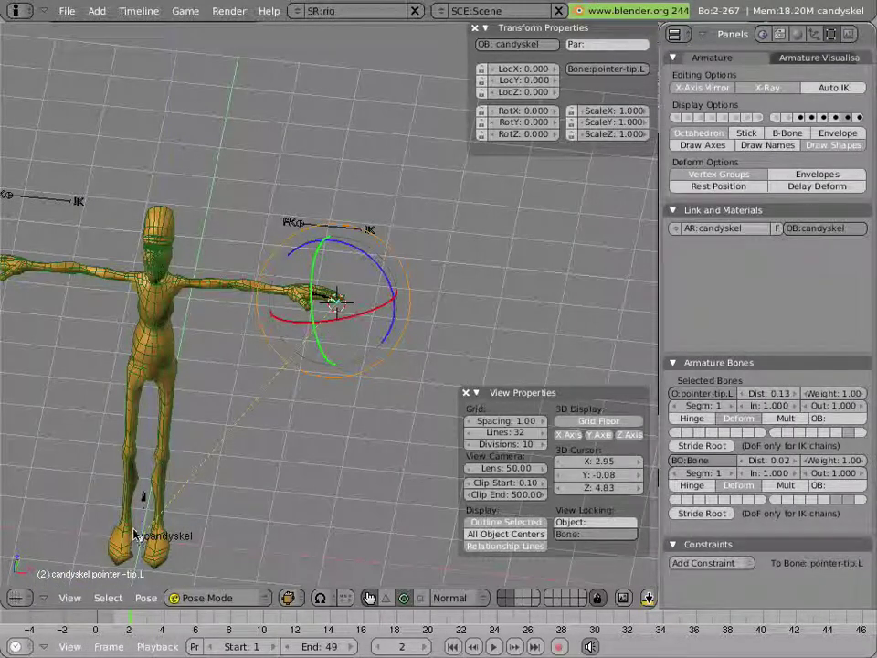
pyautogui.scroll(8, 307, 364)
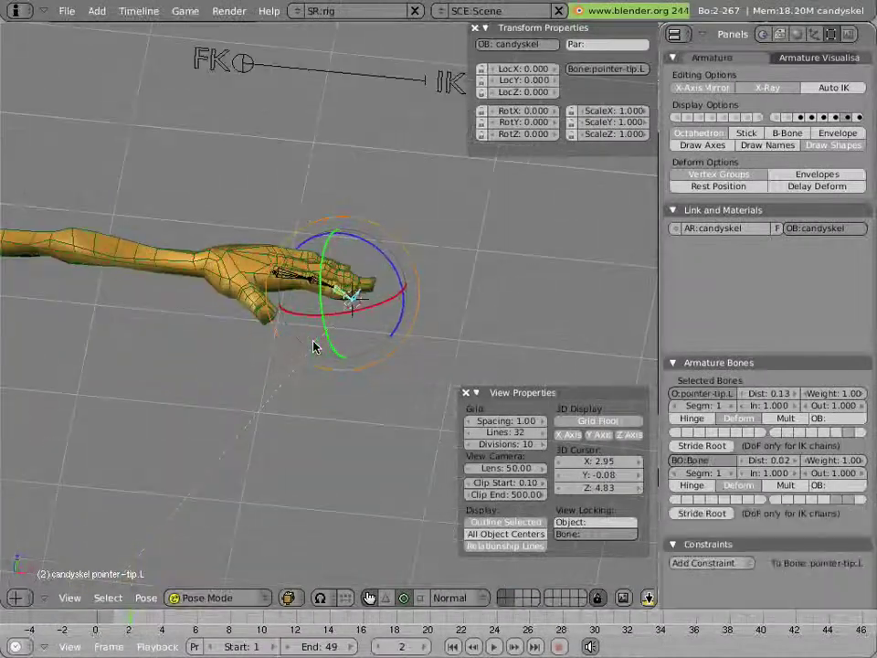
pyautogui.rightClick(359, 298)
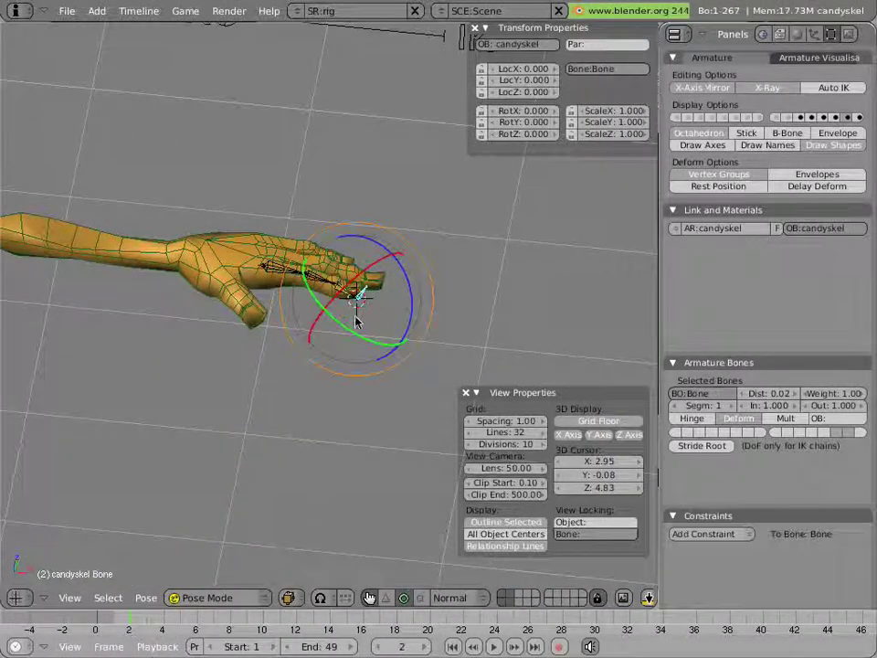
pyautogui.scroll(-5, 357, 310)
pyautogui.press('g')
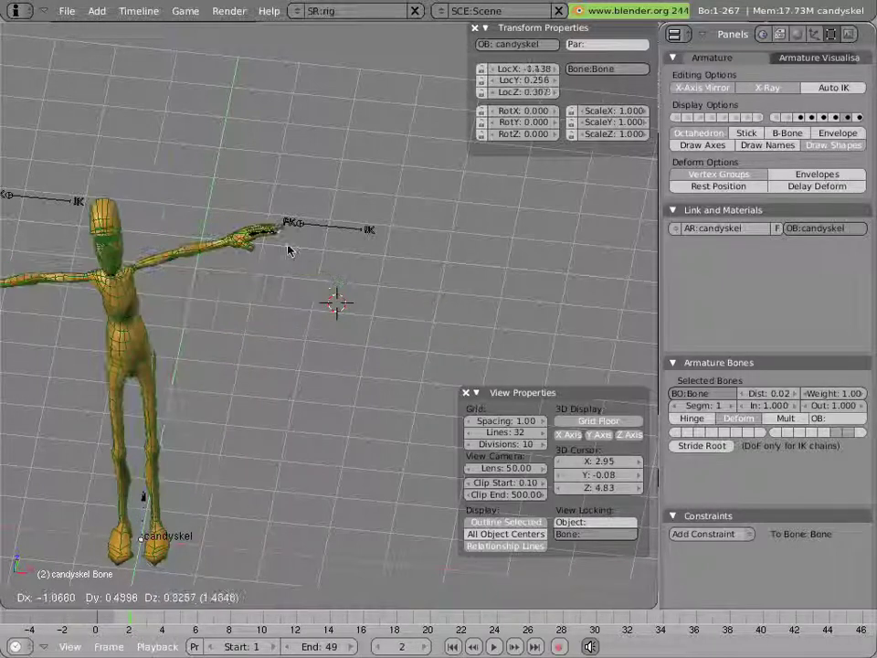
pyautogui.rightClick(303, 356)
pyautogui.scroll(8, 304, 356)
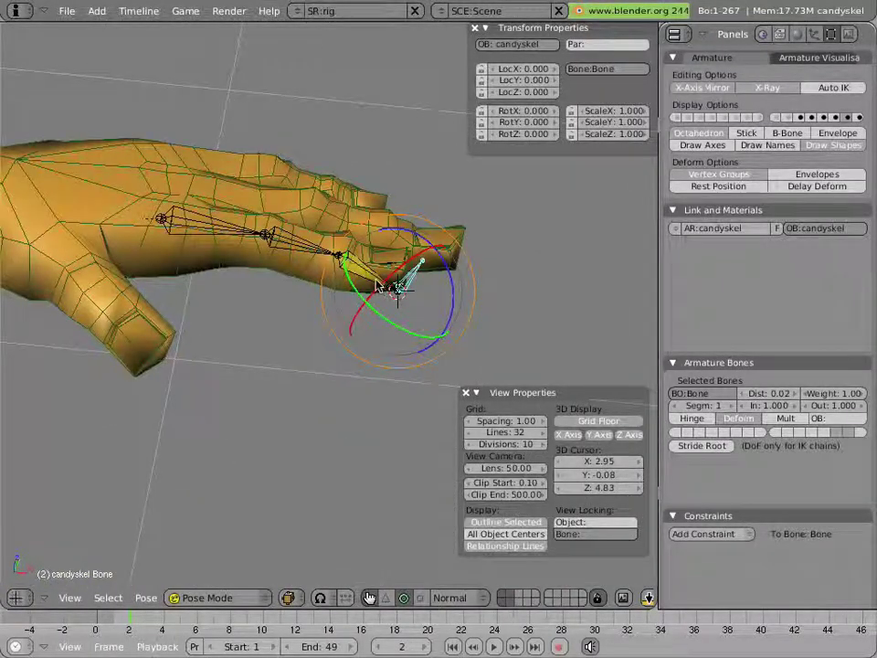
# Set the ChainLen of the IK Solver on pointer-tip.L to 3, so it covers only the finger bones
pyautogui.rightClick(365, 274)
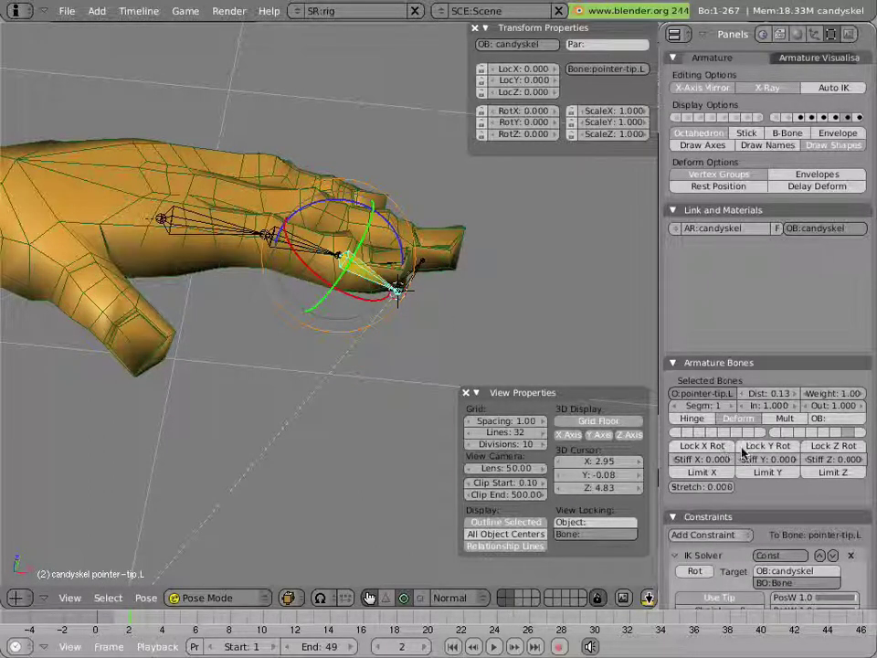
pyautogui.scroll(-3, 722, 450)
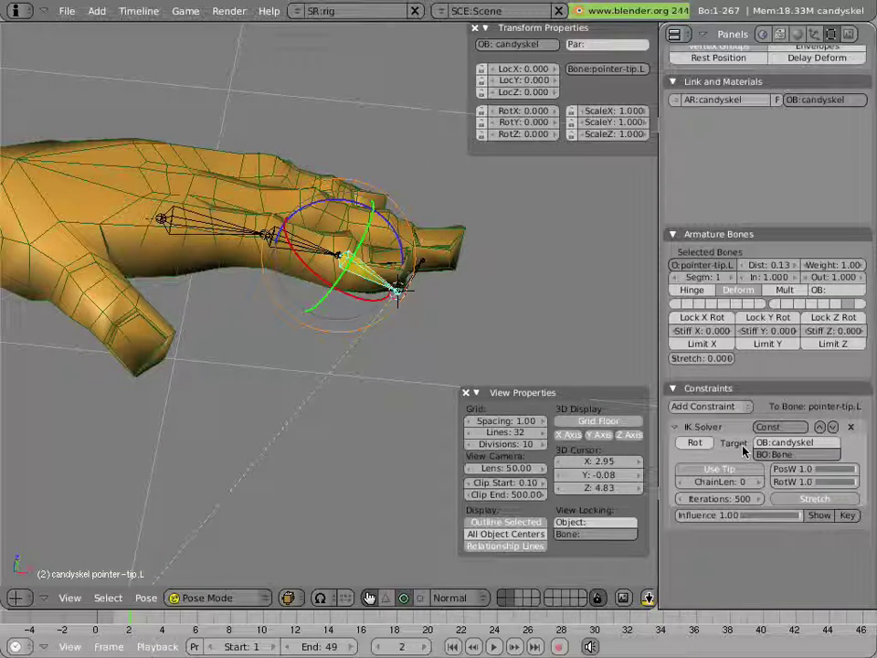
pyautogui.click(712, 467)
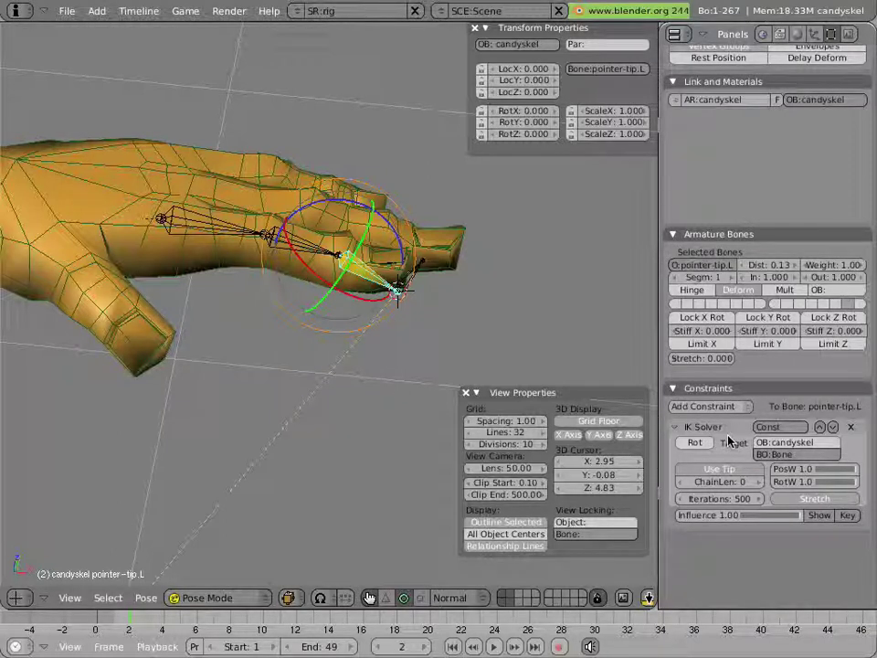
pyautogui.click(757, 487)
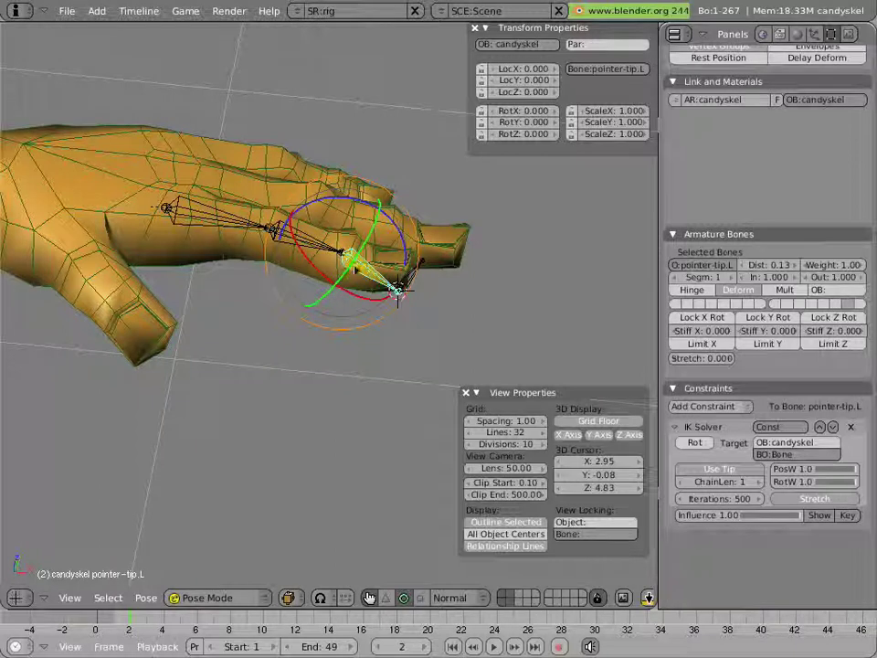
pyautogui.click(761, 489)
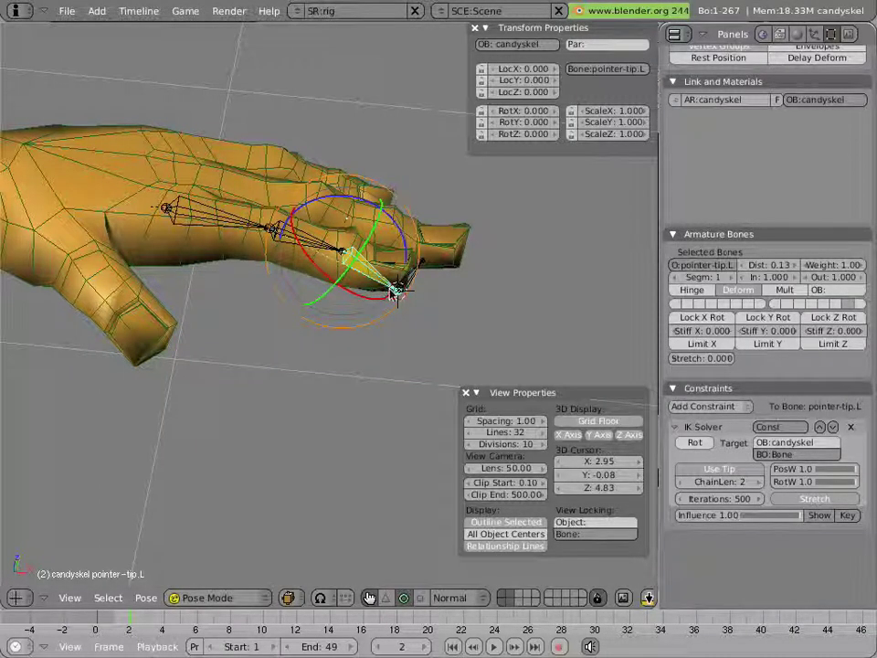
pyautogui.scroll(6, 283, 250)
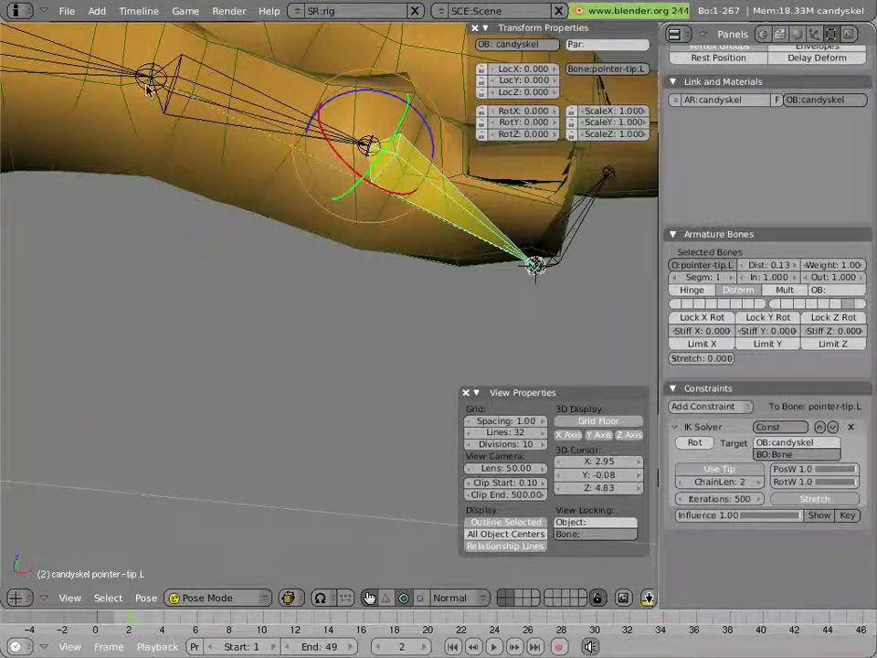
pyautogui.scroll(-5, 191, 144)
pyautogui.moveTo(192, 143); pyautogui.dragTo(238, 151, button='middle')
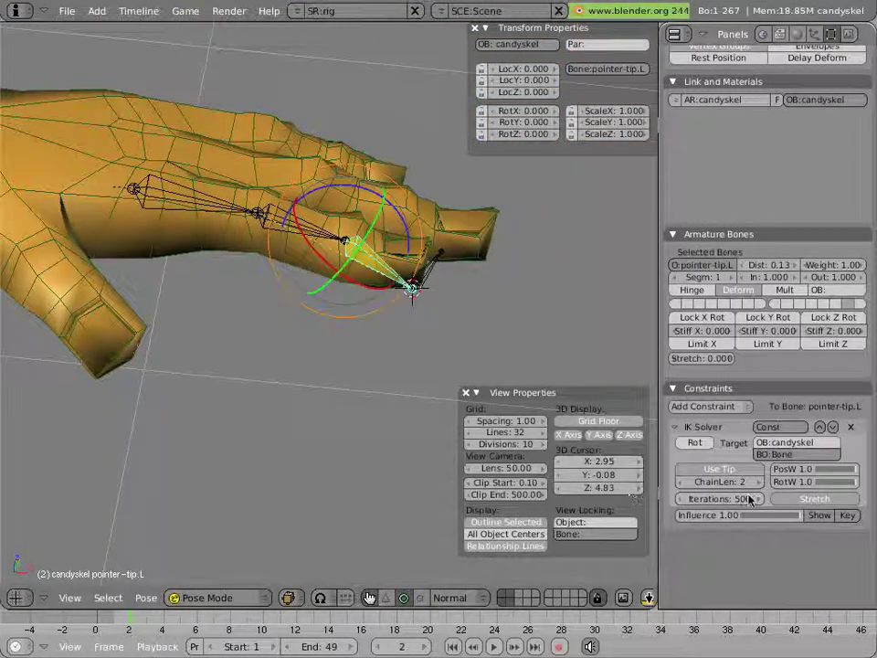
pyautogui.click(757, 483)
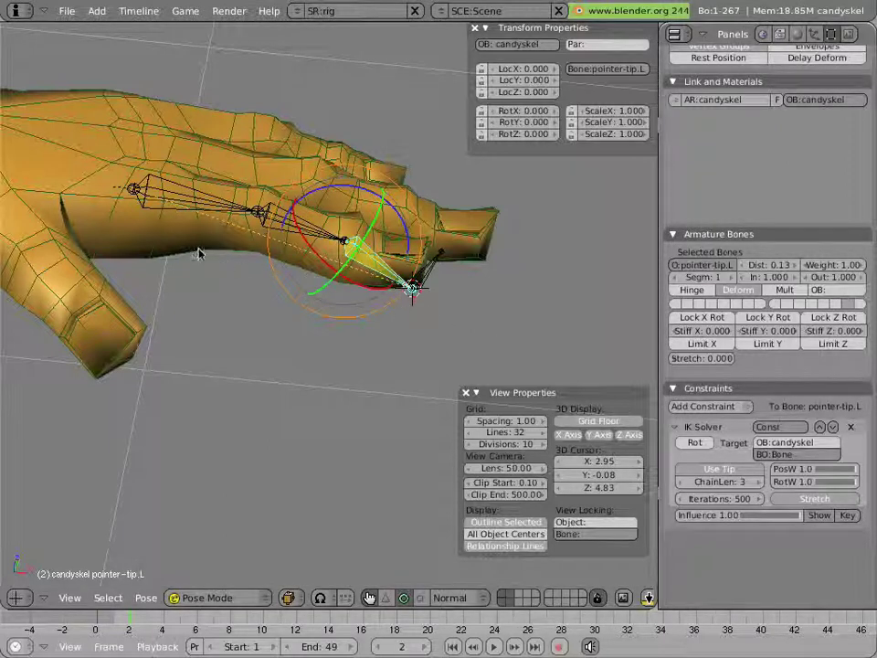
# Try curling and extending the pointer finger by moving its fingertip IK target bone in side view
pyautogui.rightClick(422, 286)
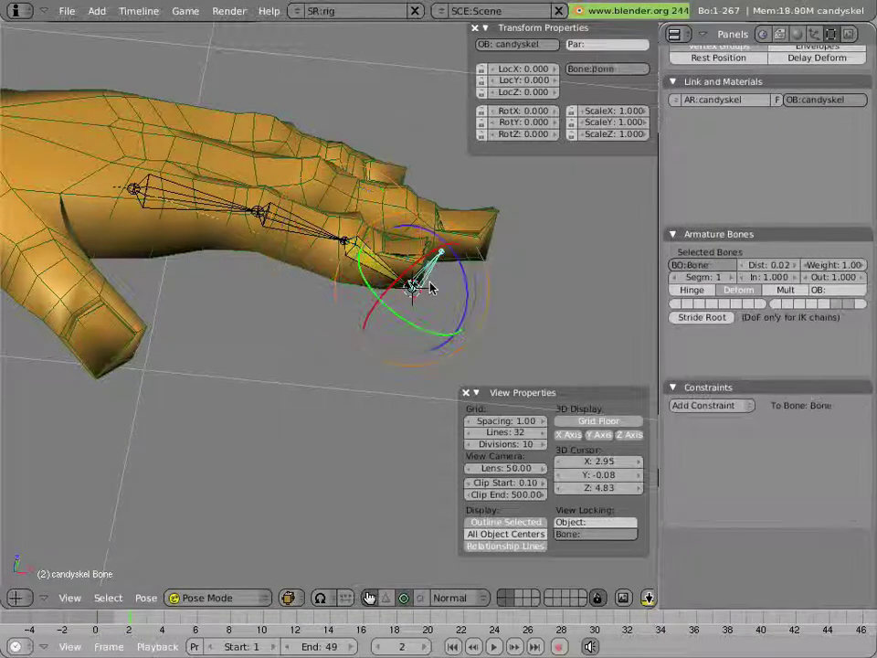
pyautogui.press('g')
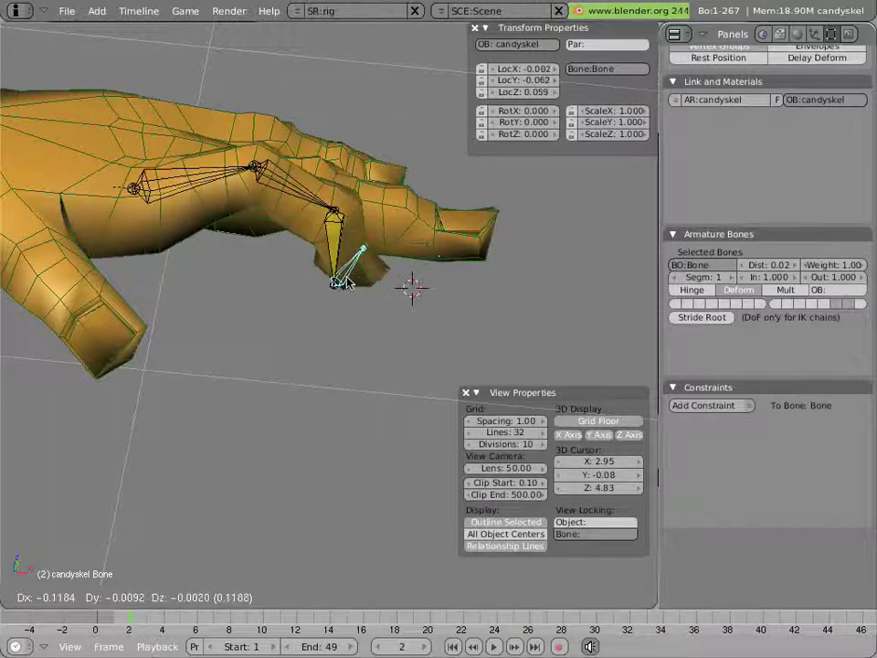
pyautogui.press('Escape')
pyautogui.moveTo(387, 287); pyautogui.dragTo(386, 389, button='middle')
pyautogui.press('g')
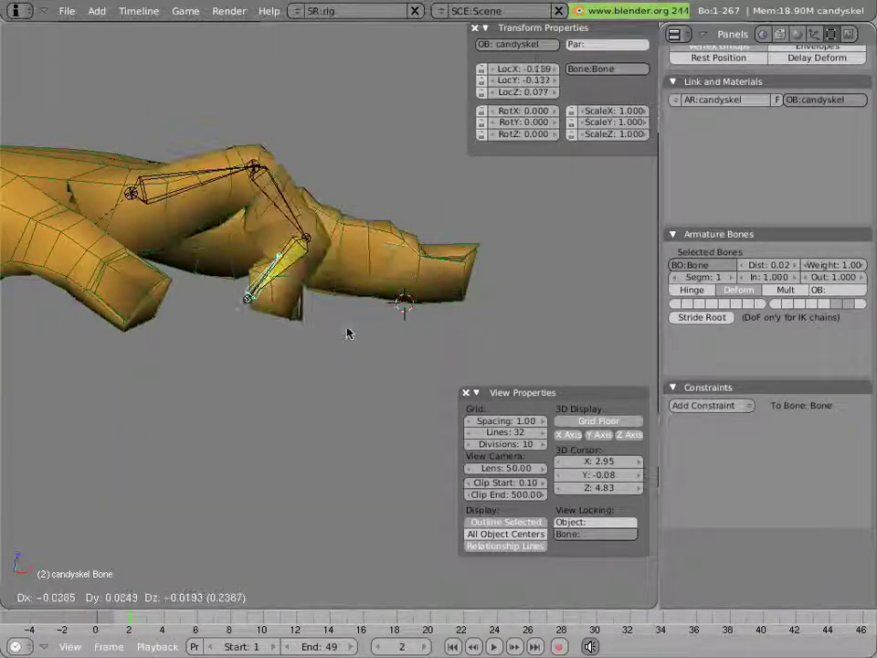
pyautogui.click(334, 329)
pyautogui.moveTo(406, 272); pyautogui.dragTo(211, 298, button='middle')
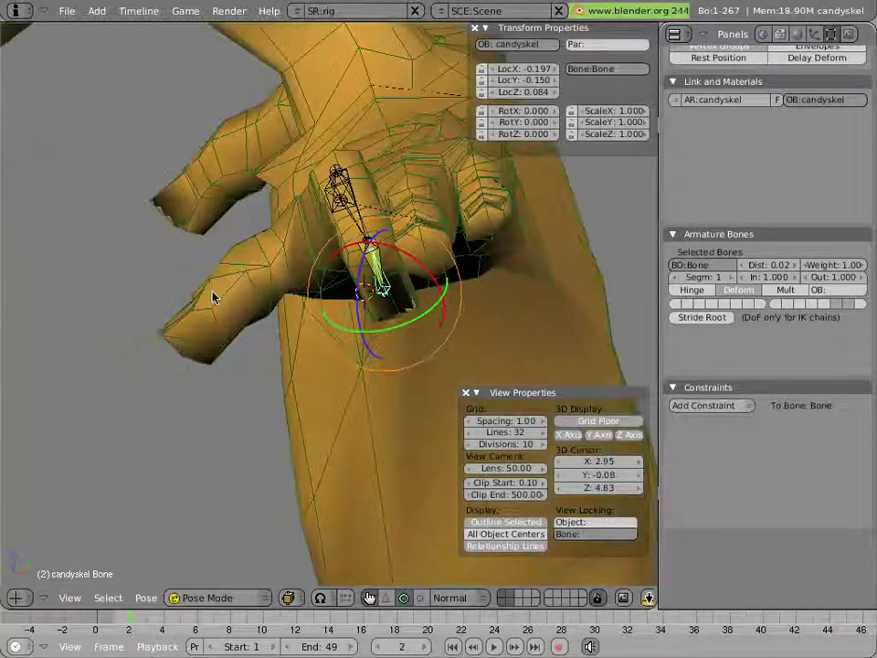
pyautogui.moveTo(278, 324); pyautogui.dragTo(469, 251, button='middle')
pyautogui.press('g')
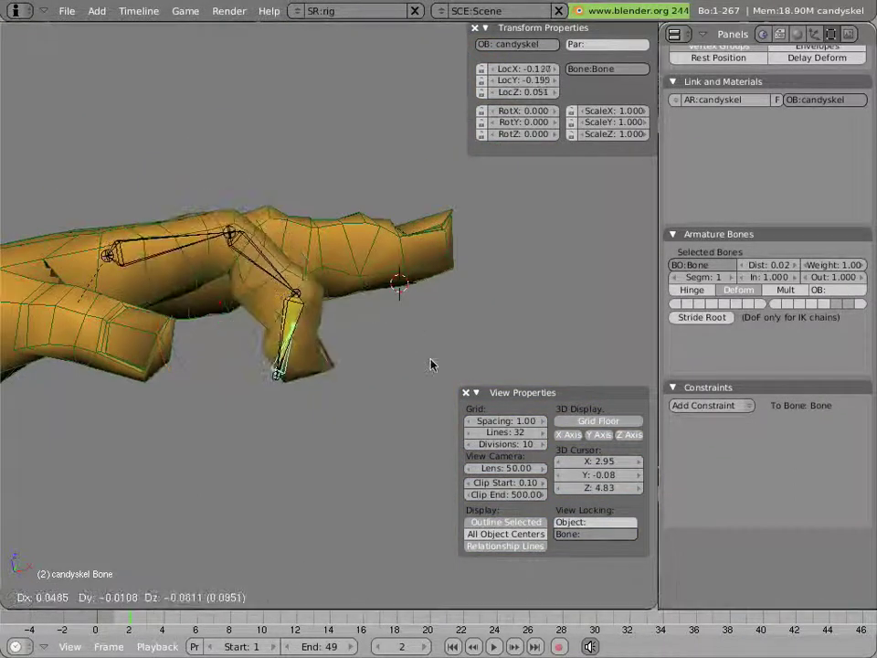
pyautogui.click(489, 361)
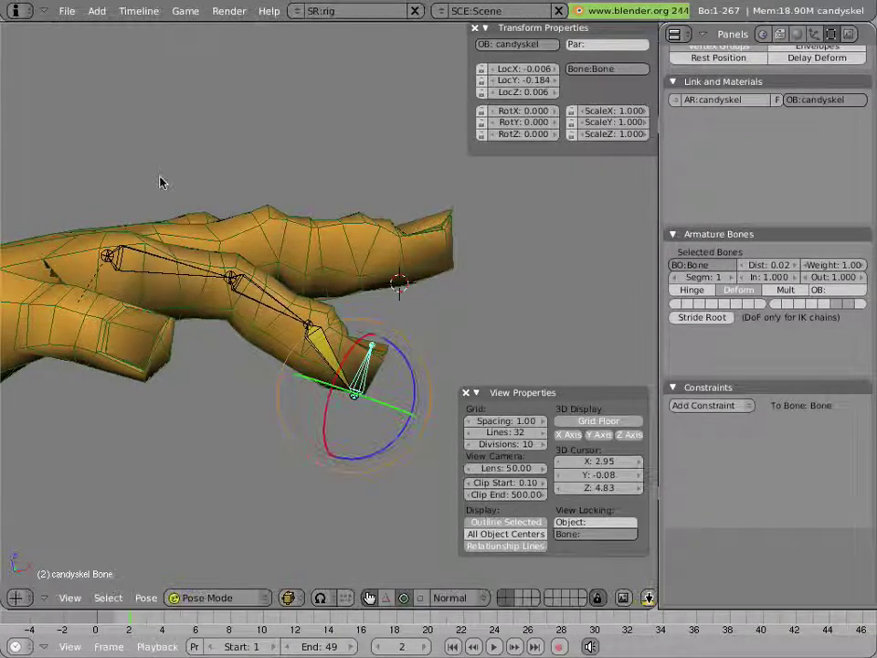
# Try moving the IK target bone sideways across the hand and in towards the palm, and clear its location
pyautogui.moveTo(161, 182); pyautogui.dragTo(213, 227, button='middle')
pyautogui.press('g')
pyautogui.click(291, 278)
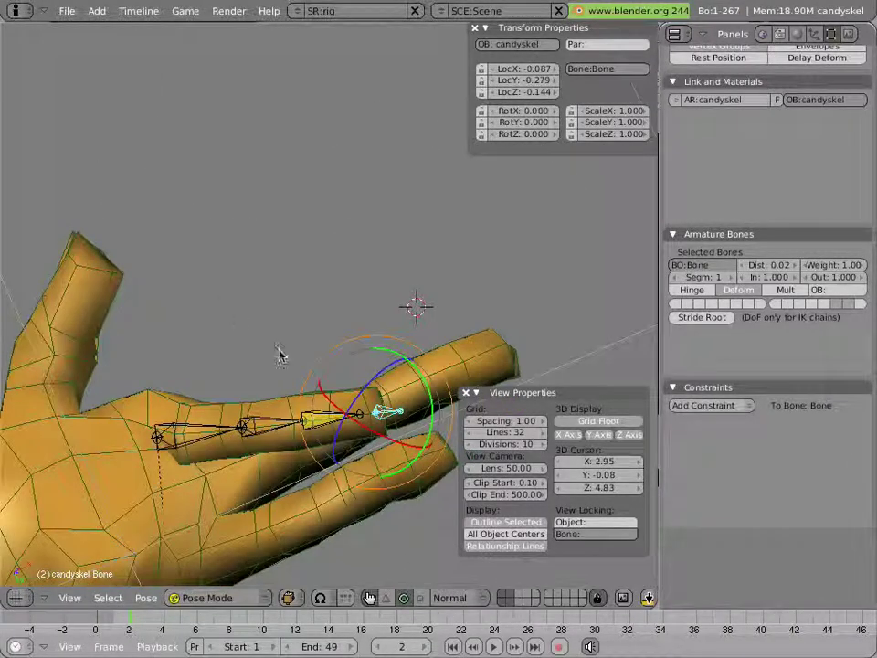
pyautogui.press('g')
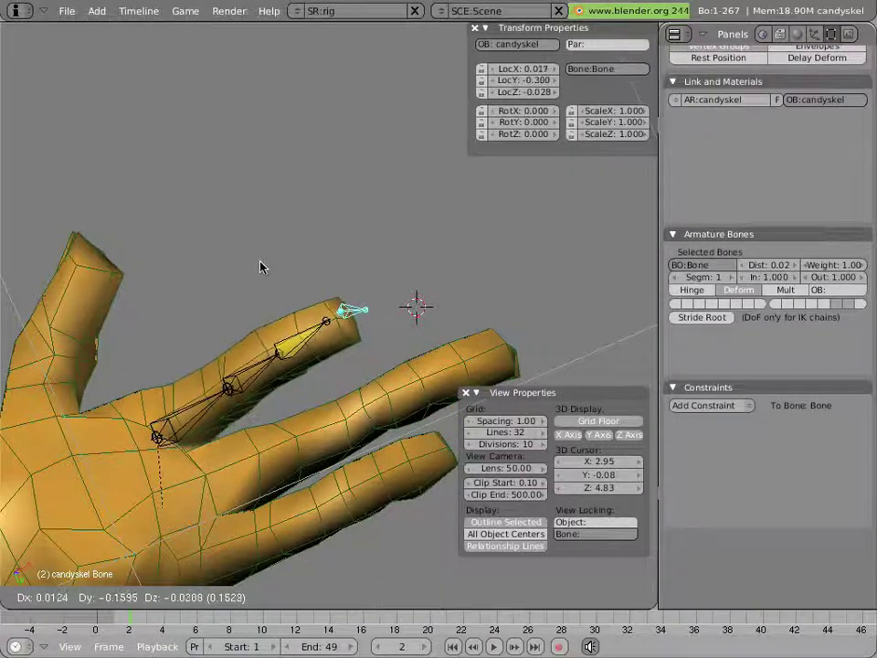
pyautogui.click(261, 266)
pyautogui.moveTo(261, 266); pyautogui.dragTo(228, 360, button='middle')
pyautogui.press('g')
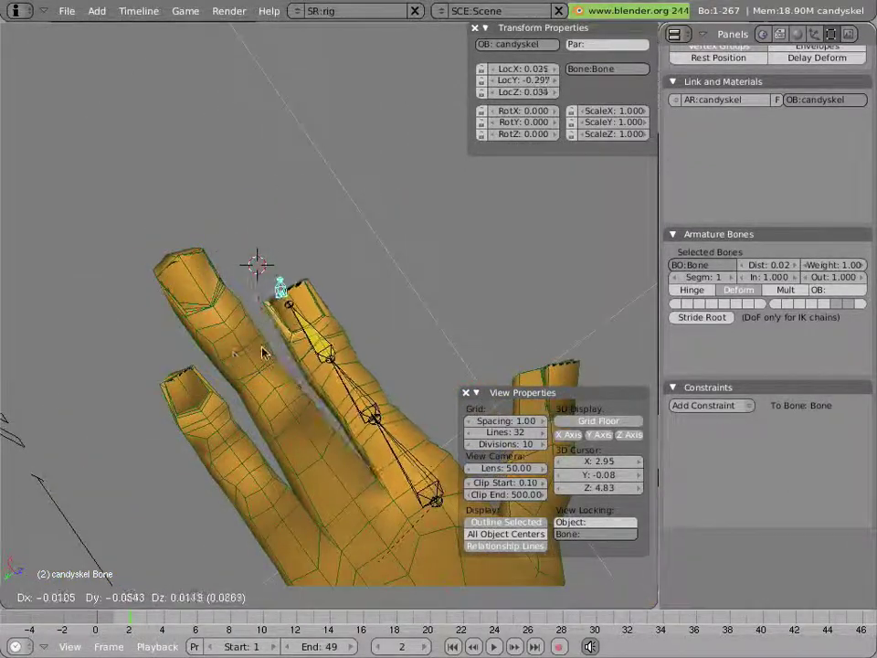
pyautogui.click(306, 411)
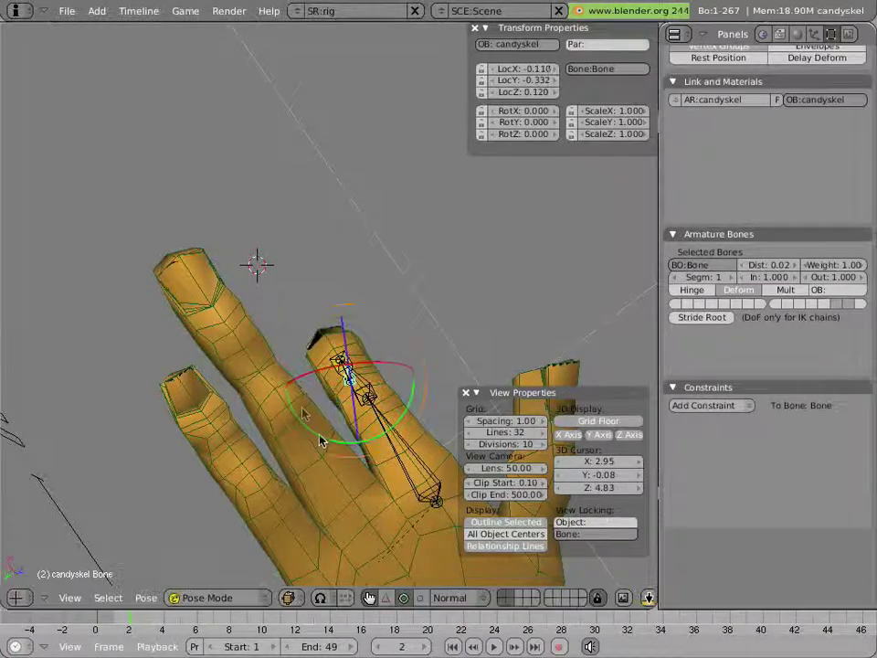
pyautogui.moveTo(306, 411); pyautogui.dragTo(357, 297, button='middle')
pyautogui.press('g')
pyautogui.click(315, 284)
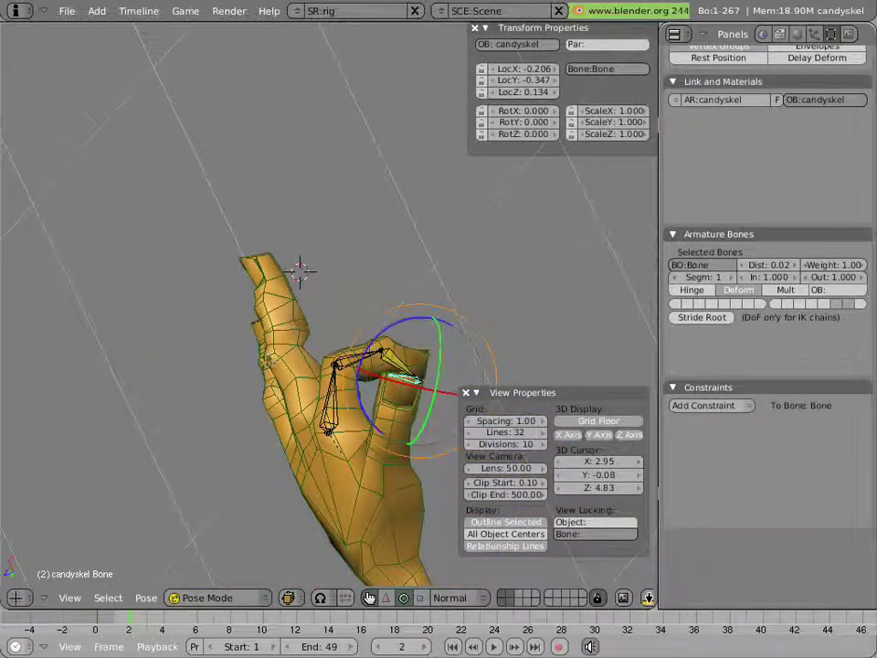
pyautogui.hotkey('alt', 'g')
pyautogui.click(305, 311)
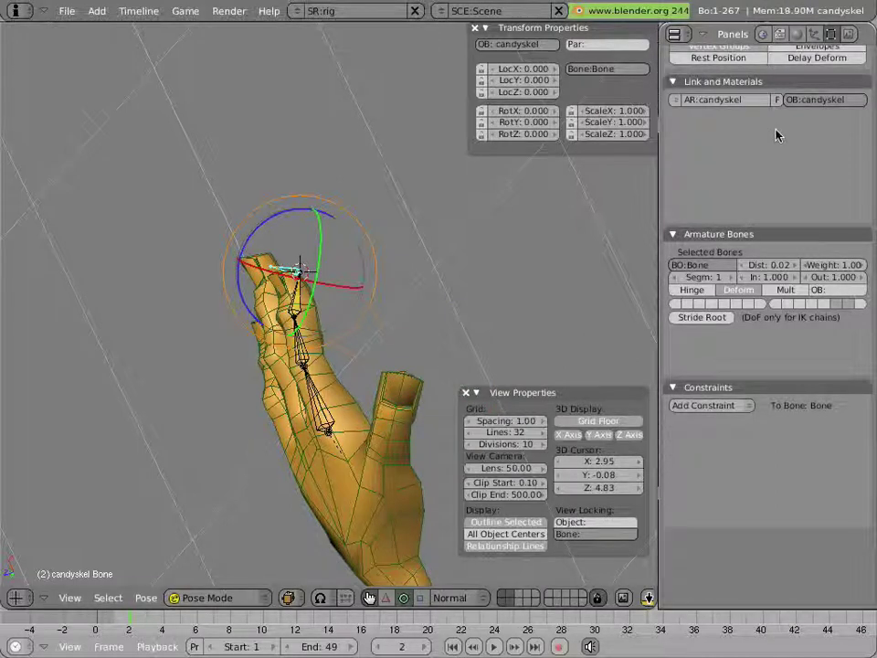
# Also show the armature layer that holds the hand and other finger bones
pyautogui.scroll(4, 780, 130)
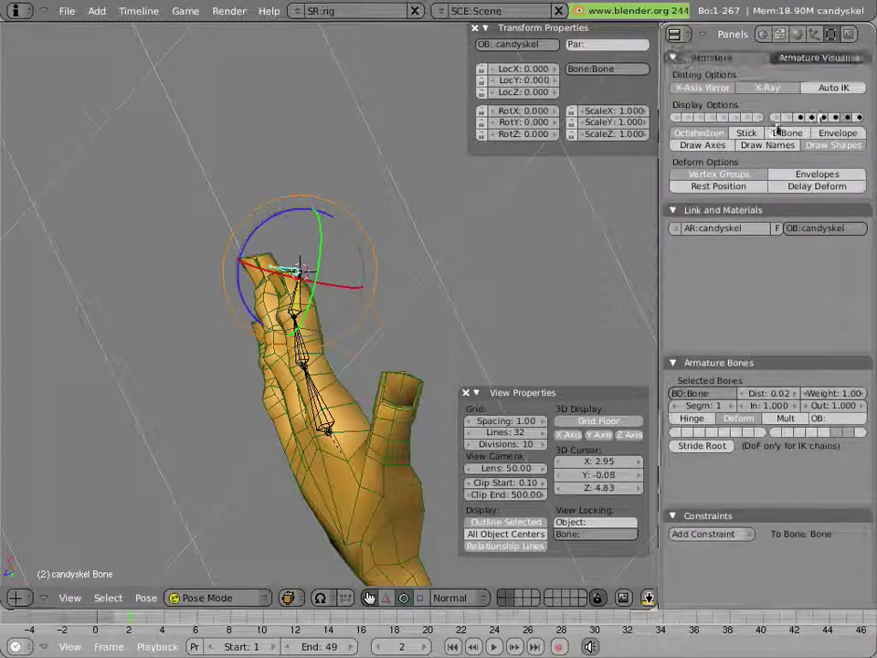
pyautogui.keyDown('shift'); pyautogui.click(835, 117); pyautogui.keyUp('shift')
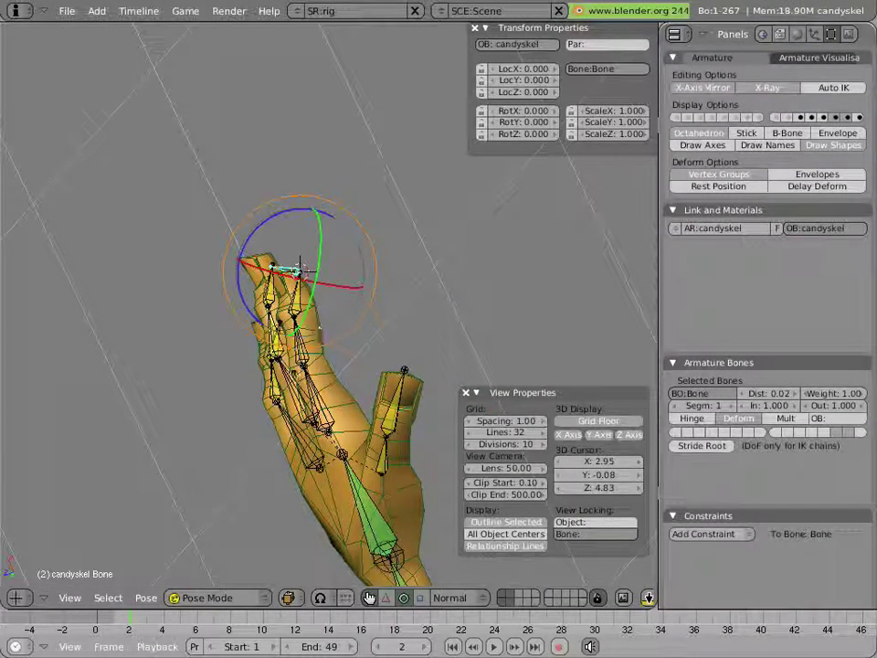
pyautogui.moveTo(221, 278); pyautogui.dragTo(321, 440, button='middle')
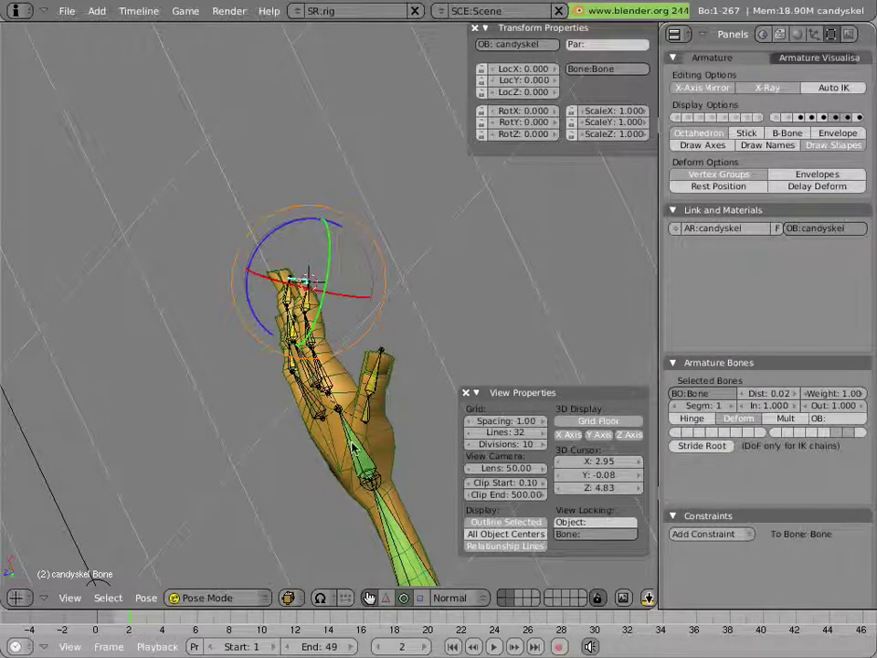
# Rotate the handGEO.L bone about 17 degrees to test whether the IK target follows the hand
pyautogui.rightClick(355, 455)
pyautogui.scroll(-5, 745, 511)
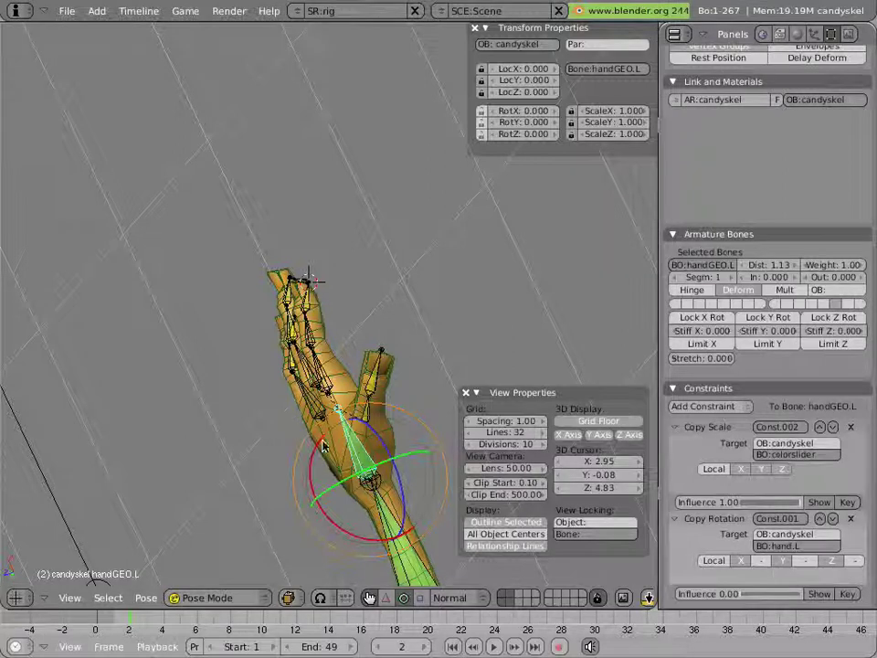
pyautogui.press('r')
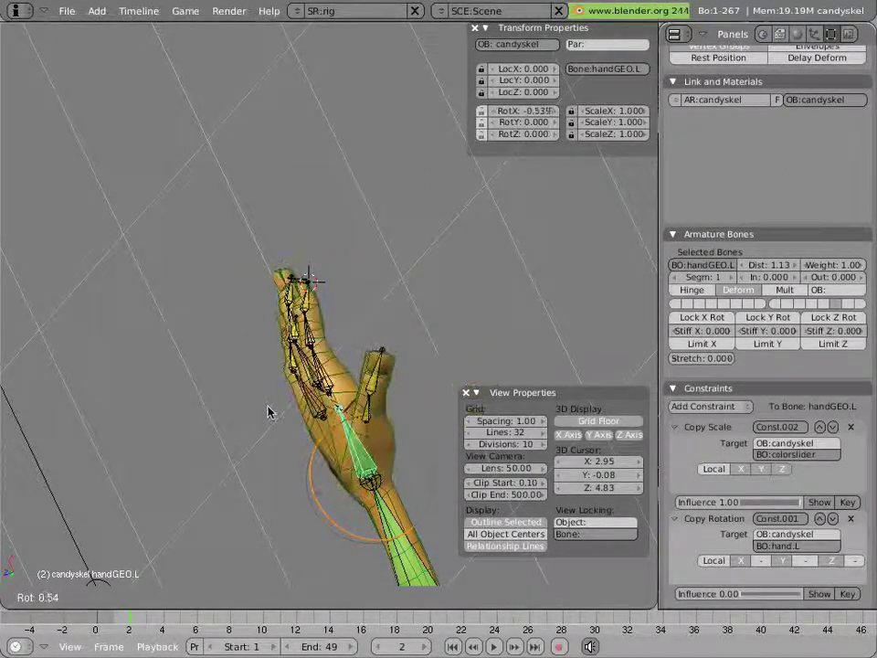
pyautogui.click(341, 323)
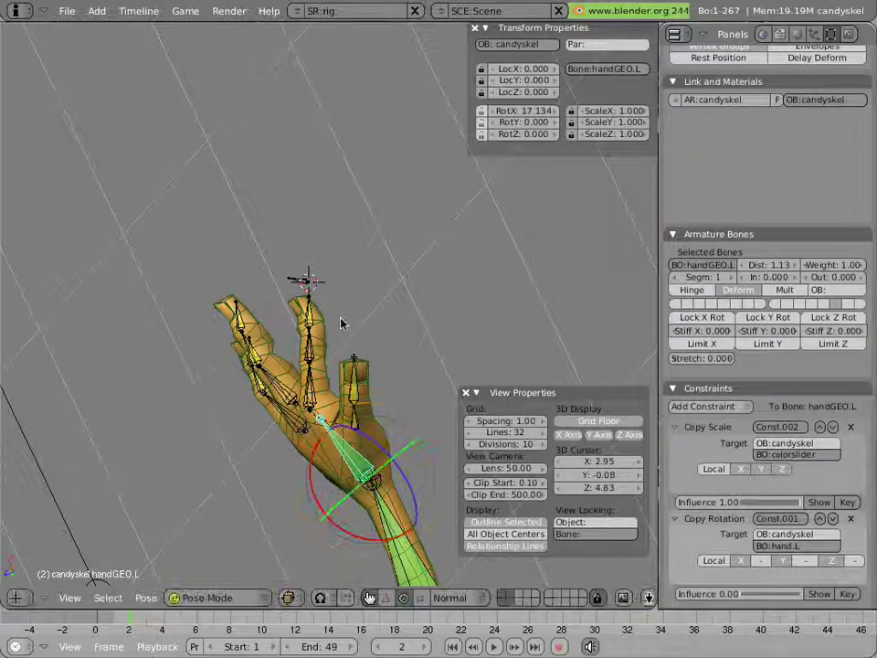
# In Edit Mode, parent the fingertip IK target bone to handGEO.L with Keep Offset
pyautogui.press('Tab')
pyautogui.scroll(5, 258, 318)
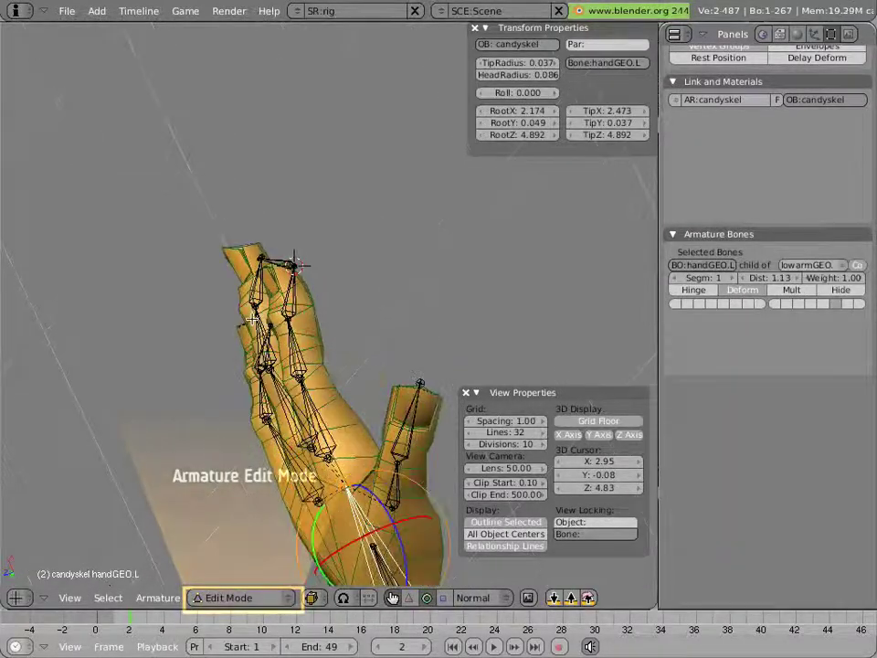
pyautogui.rightClick(233, 219)
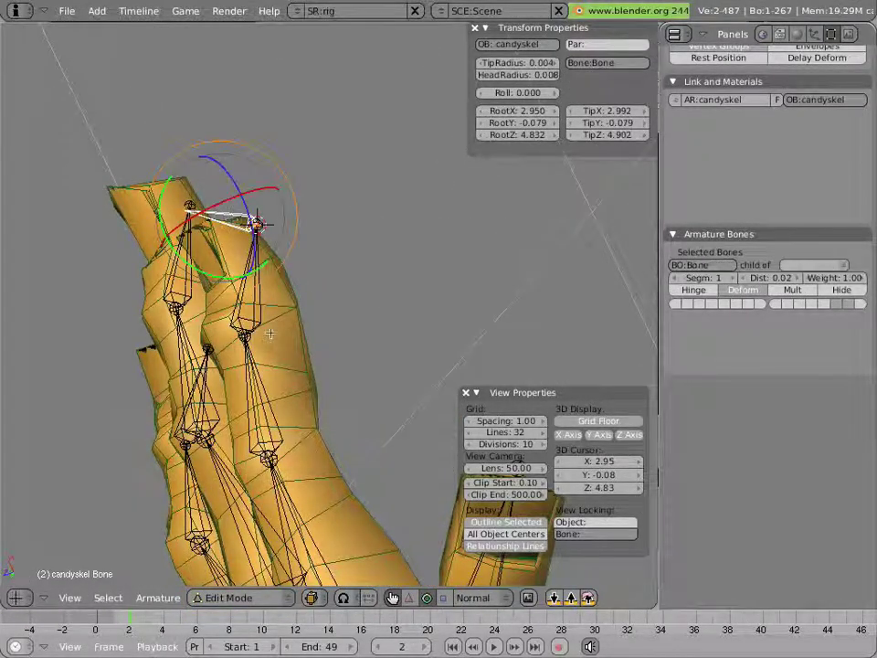
pyautogui.scroll(-4, 233, 219)
pyautogui.moveTo(233, 219); pyautogui.dragTo(358, 435, button='middle')
pyautogui.keyDown('shift'); pyautogui.rightClick(358, 434); pyautogui.keyUp('shift')
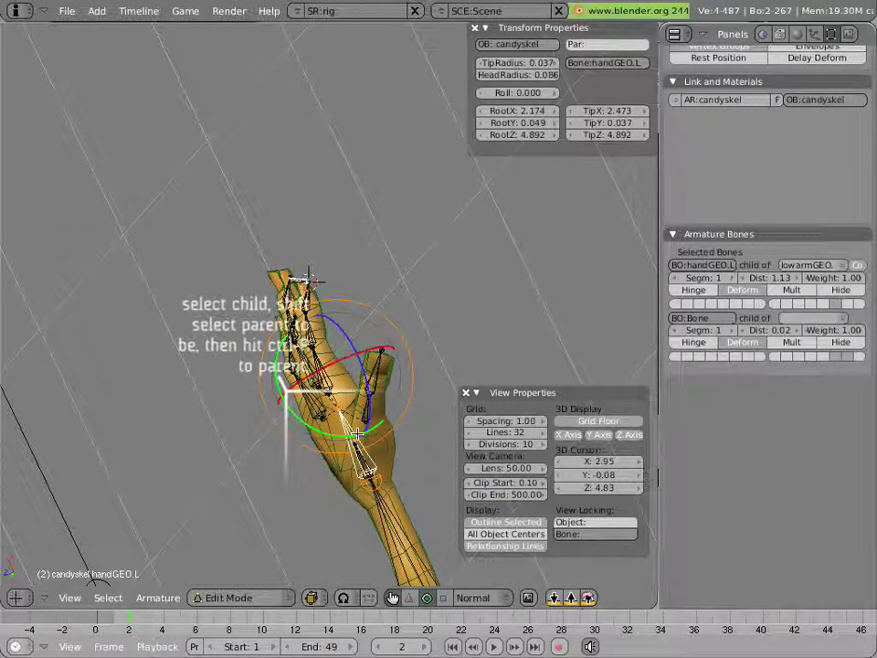
pyautogui.hotkey('ctrl', 'p')
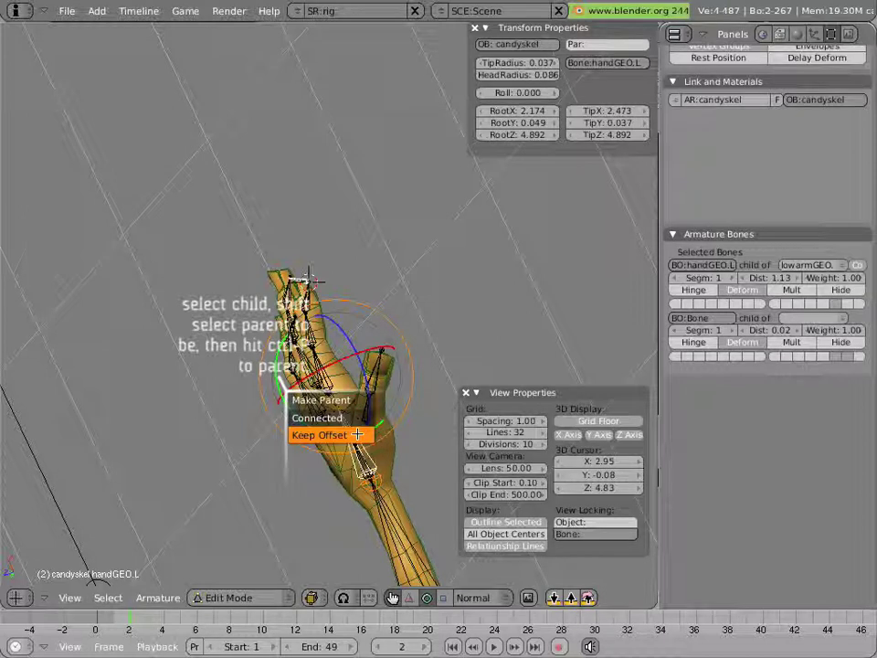
pyautogui.click(357, 434)
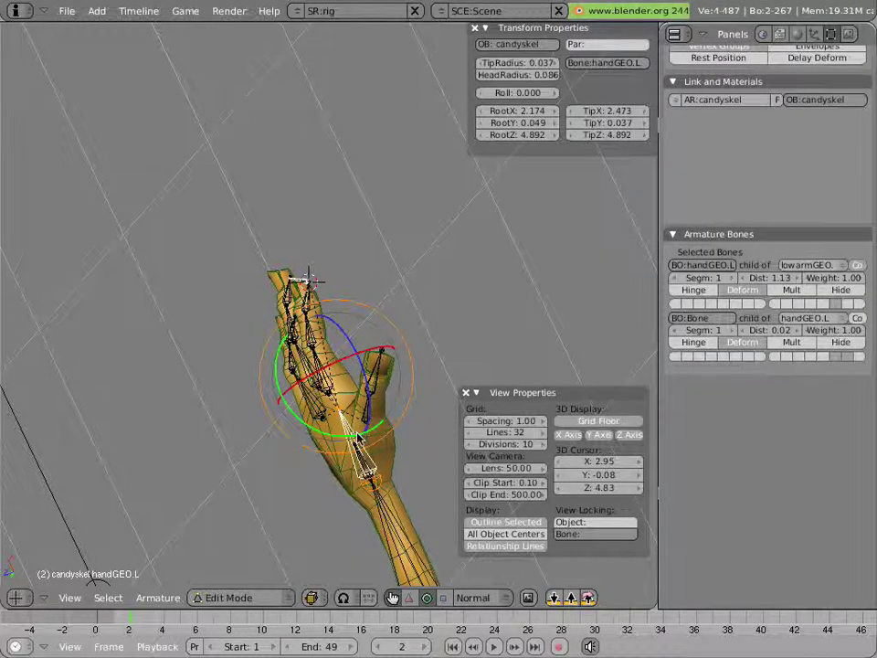
# Return to Pose Mode, test-rotate handGEO.L to check that the IK target follows, and clear its rotation
pyautogui.hotkey('ctrl', 'Tab')
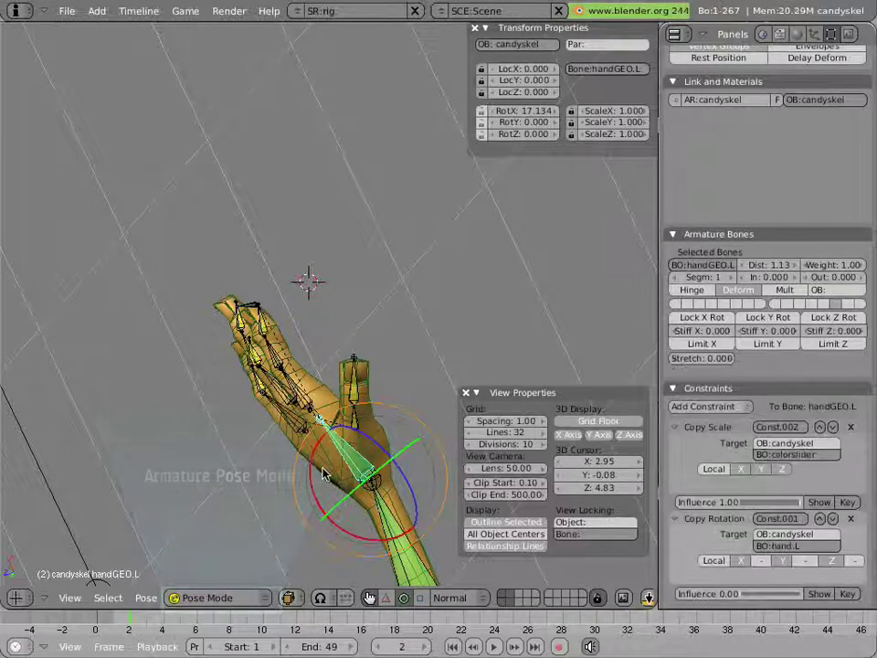
pyautogui.press('r')
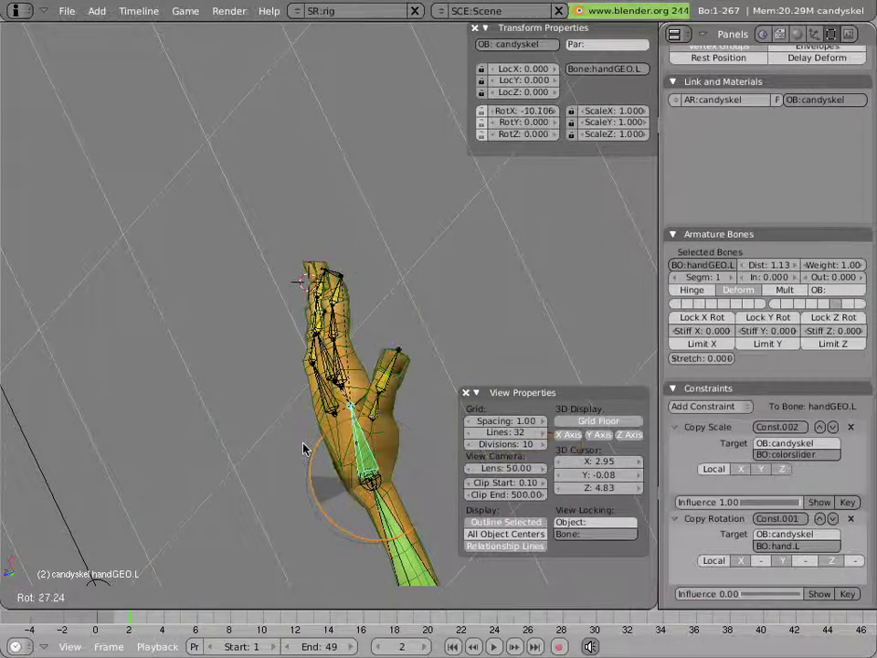
pyautogui.click(359, 447)
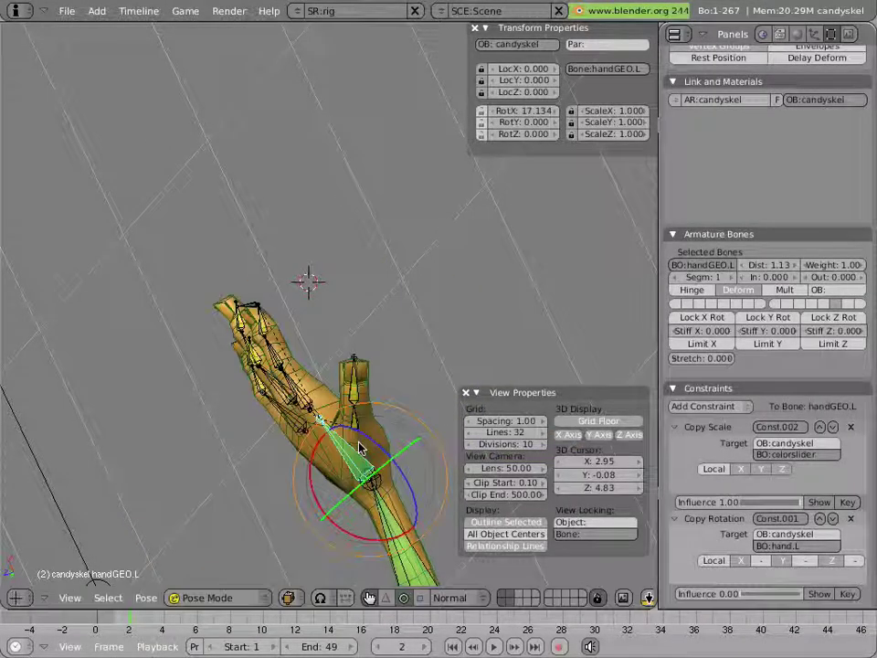
pyautogui.hotkey('alt', 'r')
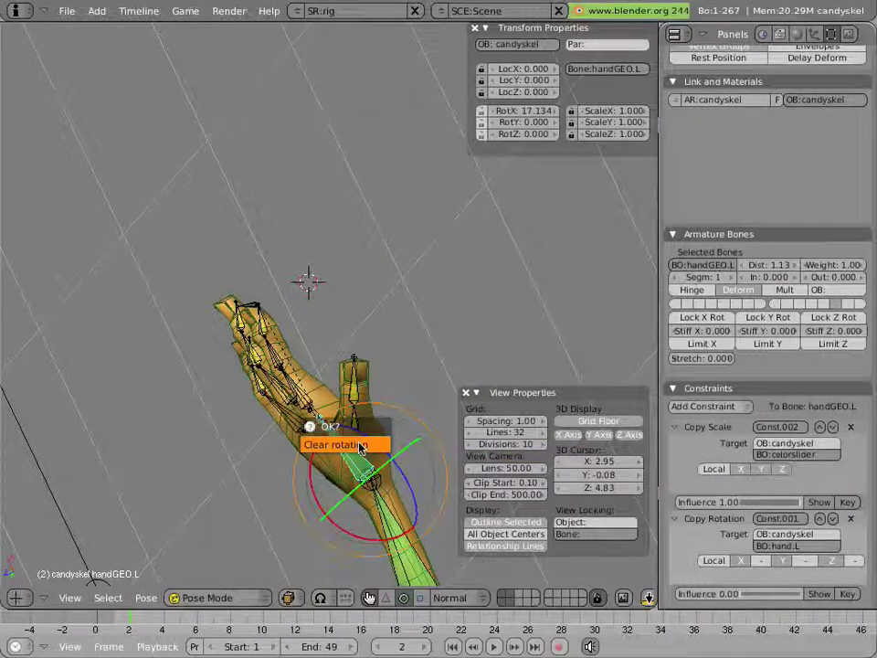
pyautogui.click(361, 442)
# In Edit Mode, snap the 3D cursor to the root joint of the pointer-start.L bone
pyautogui.moveTo(229, 374); pyautogui.dragTo(322, 382, button='middle')
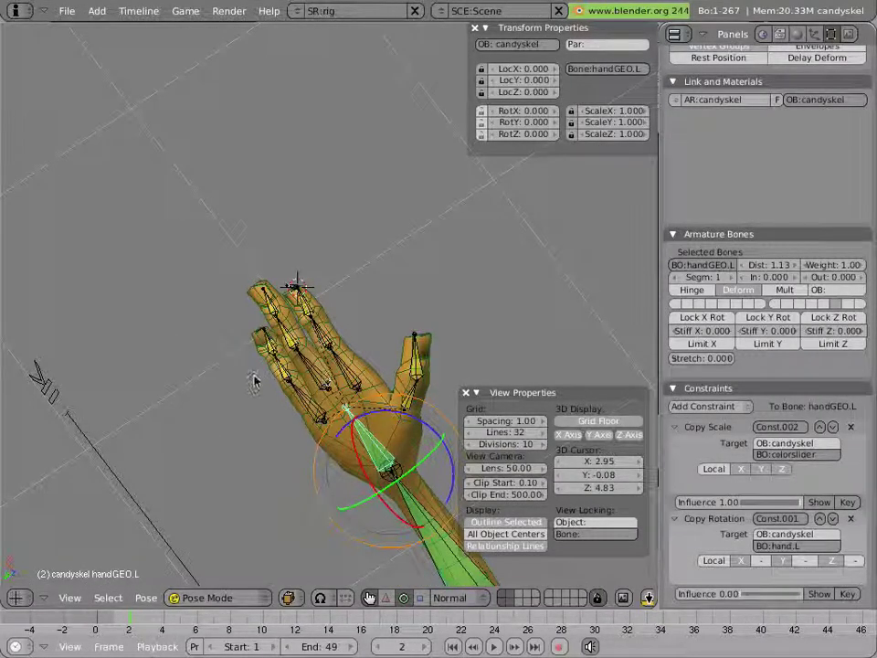
pyautogui.moveTo(232, 386); pyautogui.dragTo(256, 428, button='middle')
pyautogui.scroll(4, 257, 429)
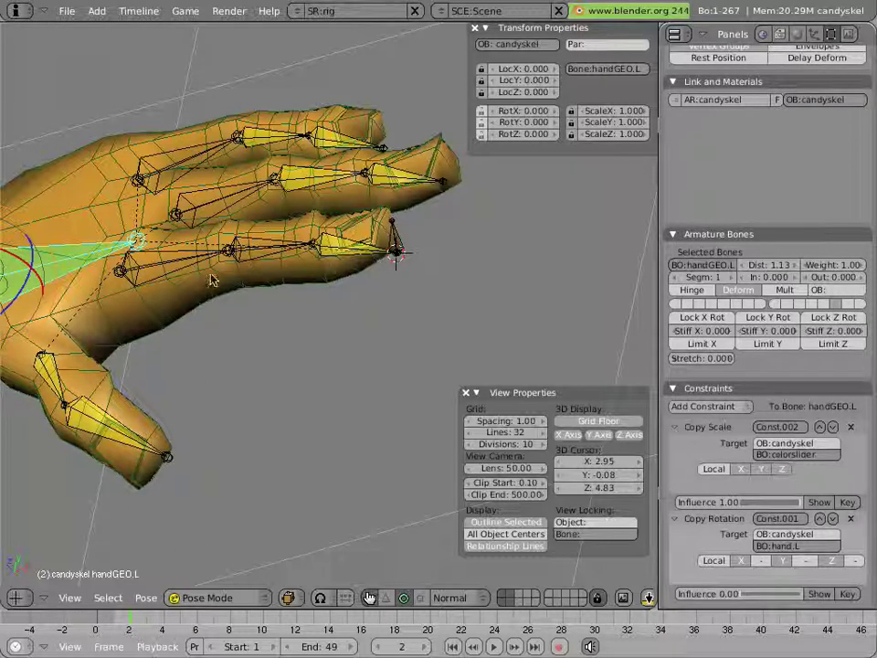
pyautogui.rightClick(180, 276)
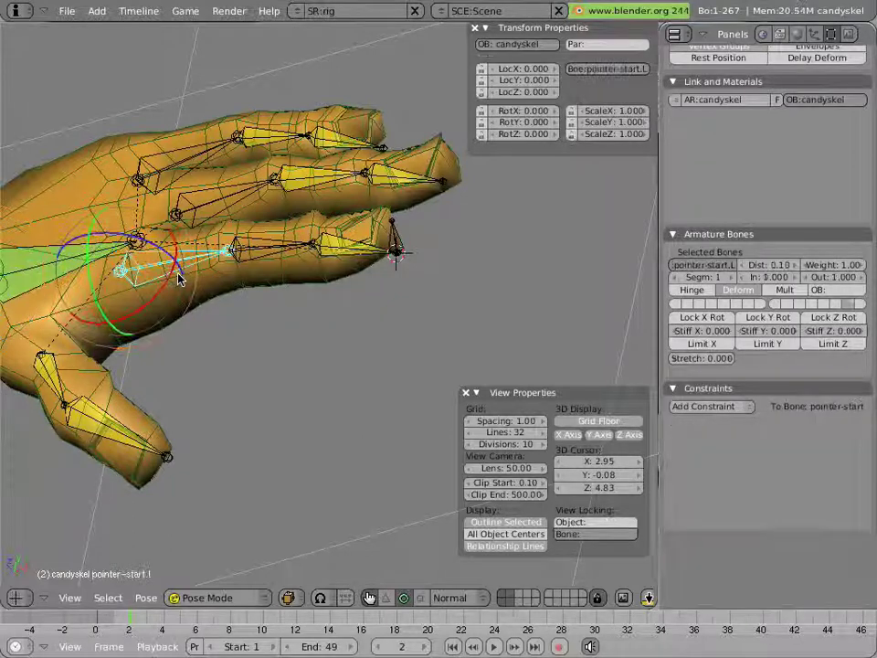
pyautogui.press('Tab')
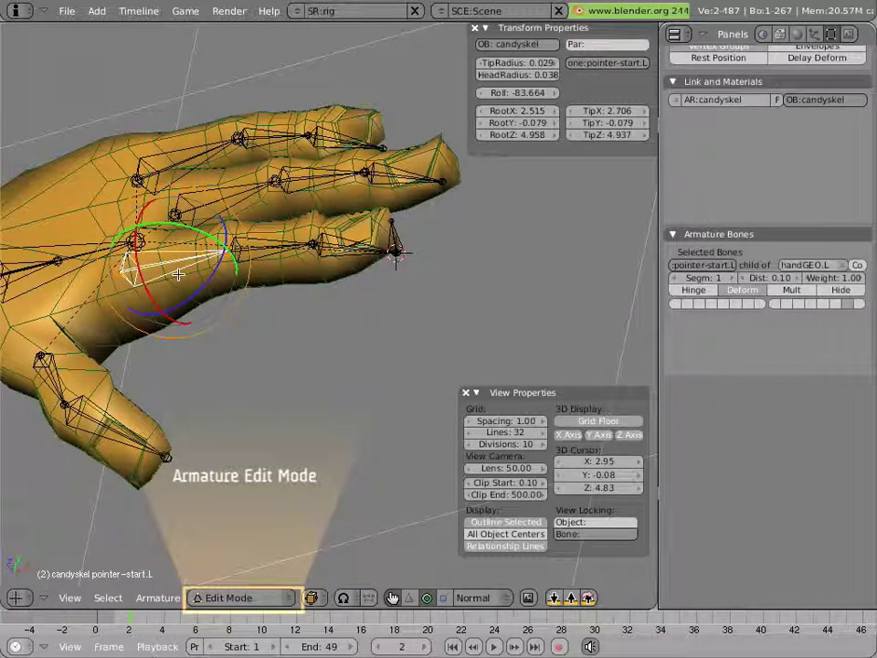
pyautogui.press('KP_1')
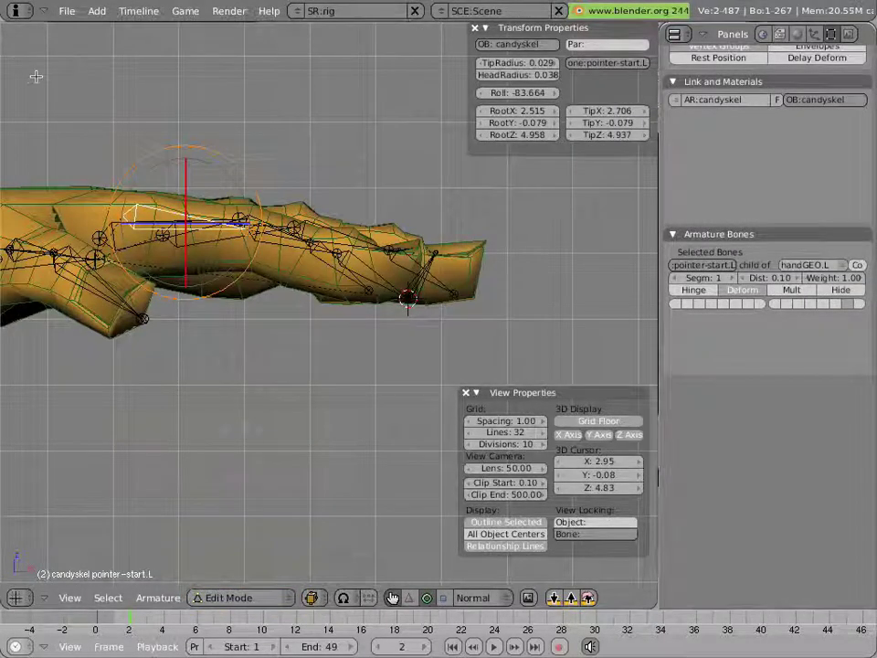
pyautogui.scroll(2, 36, 79)
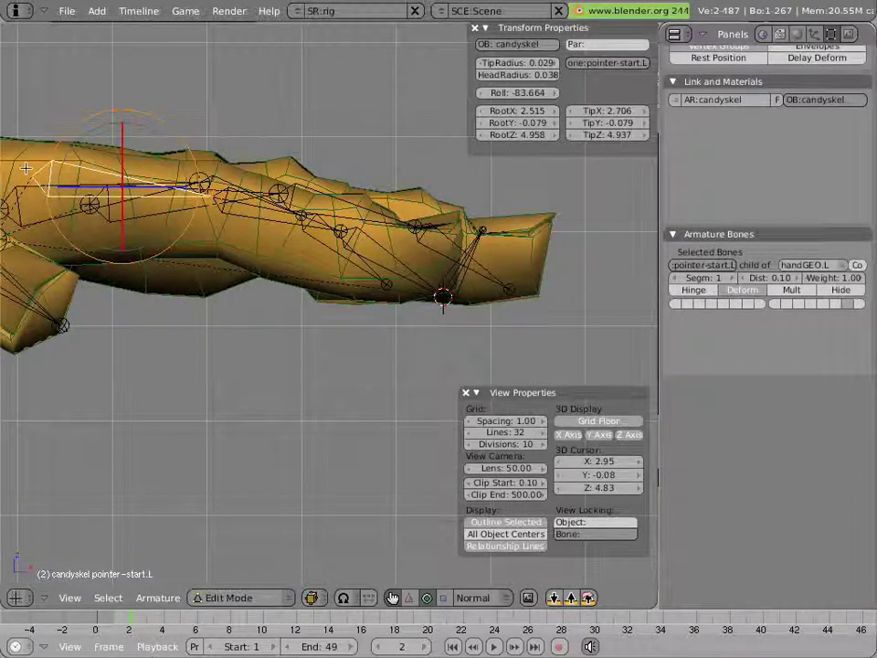
pyautogui.press('a')
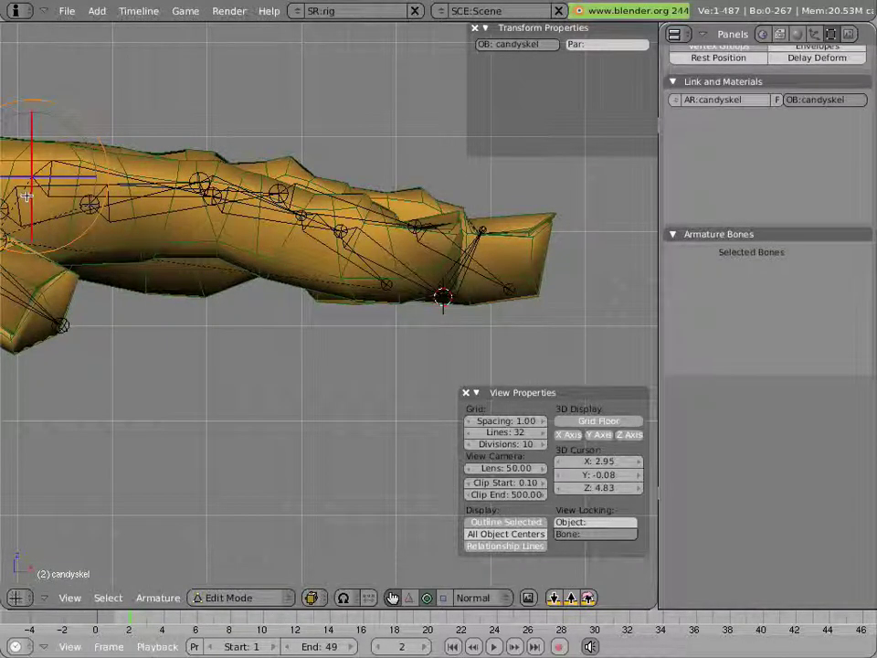
pyautogui.moveTo(28, 197); pyautogui.dragTo(160, 238, button='middle')
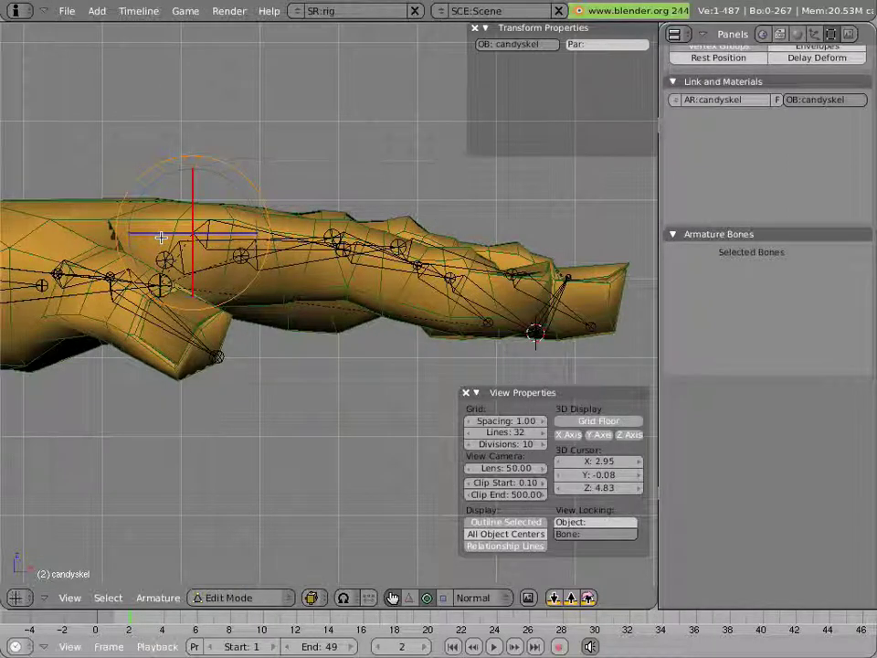
pyautogui.hotkey('shift', 's')
pyautogui.click(162, 238)
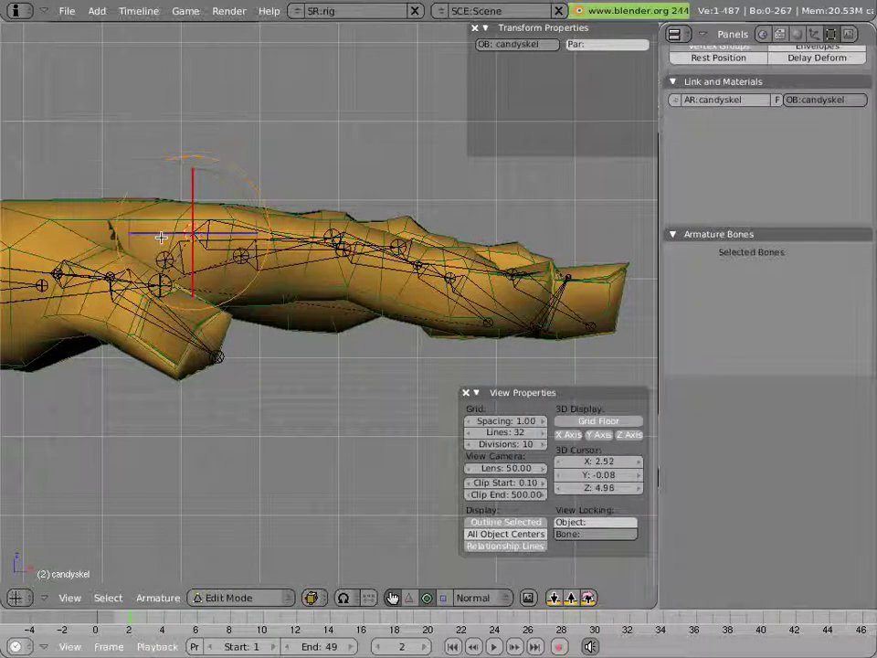
# Add a new bone to the armature at the 3D cursor in front view
pyautogui.press('KP_1')
pyautogui.scroll(-2, 162, 238)
pyautogui.press('space')
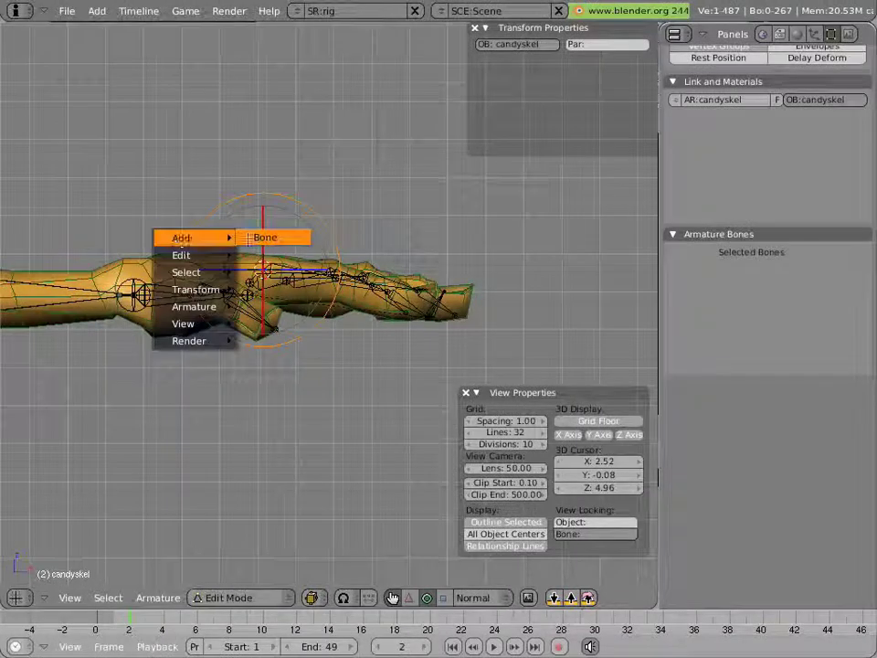
pyautogui.click(244, 237)
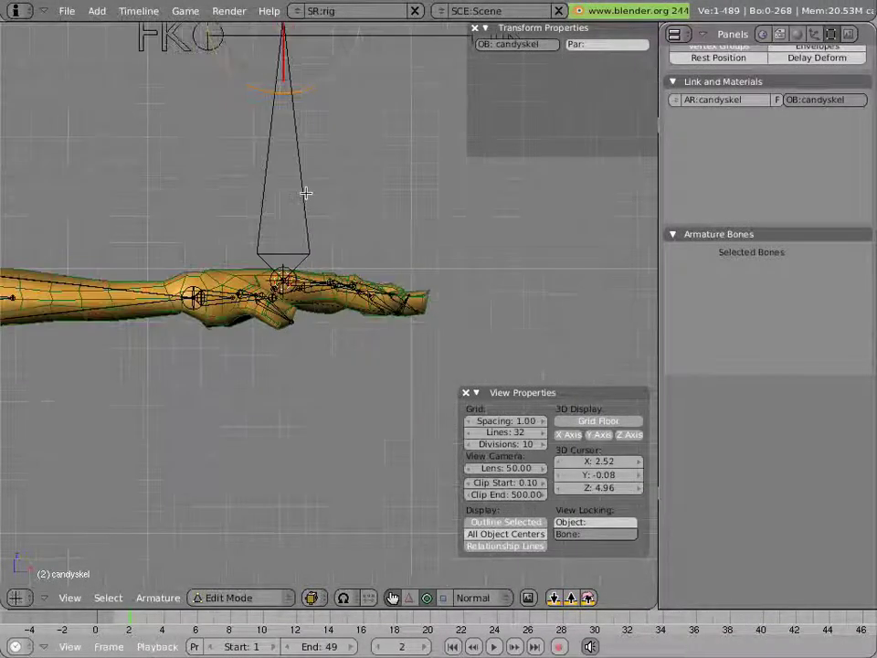
pyautogui.press('KP_8')
pyautogui.press('KP_2')
# Hide the armature layer that holds the hand and other finger bones
pyautogui.moveTo(303, 190)
pyautogui.mouseDown(button='middle')
pyautogui.moveTo(316, 226)
pyautogui.moveTo(618, 194)
pyautogui.mouseUp(button='middle')
pyautogui.scroll(2, 316, 226)
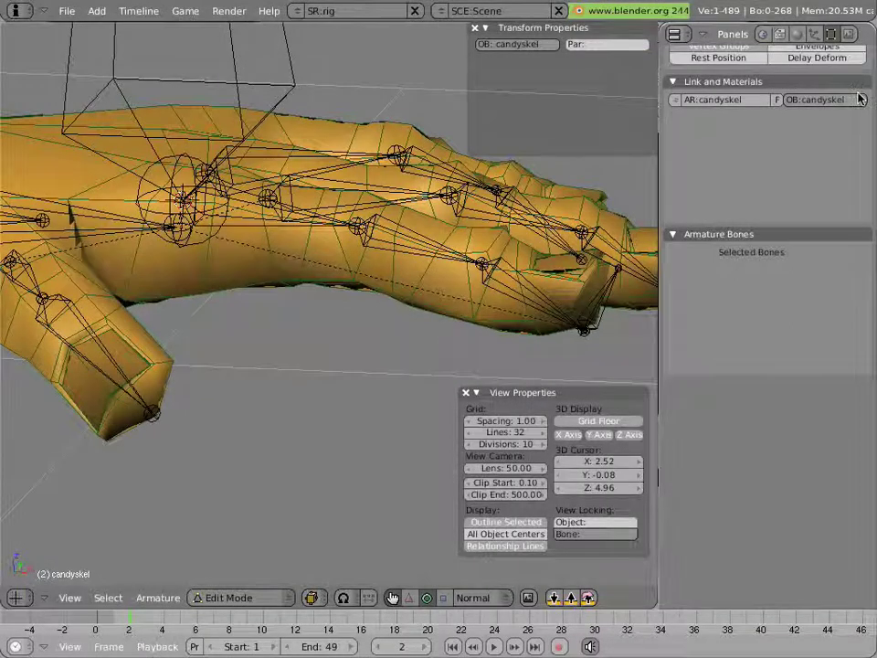
pyautogui.scroll(5, 825, 100)
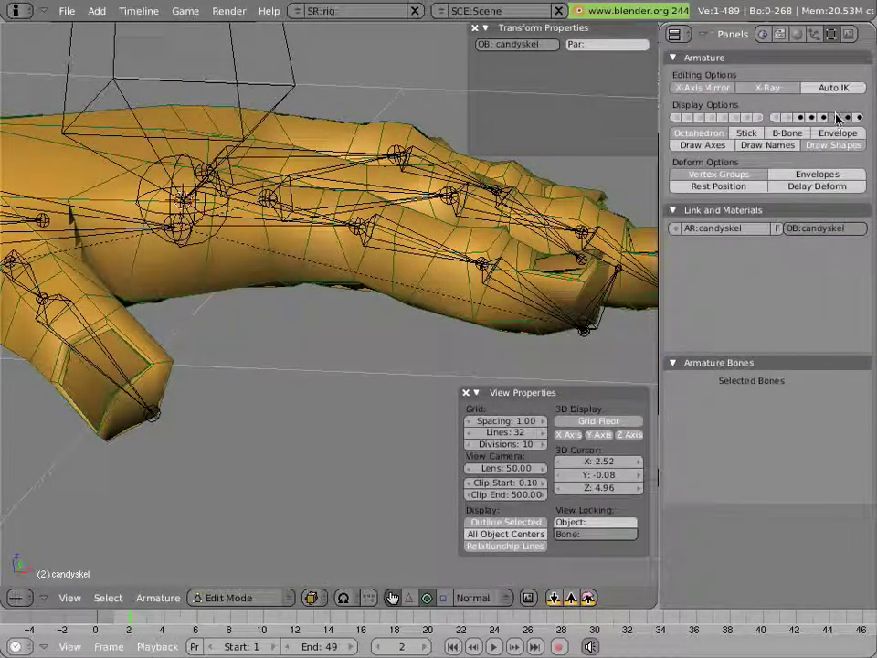
pyautogui.click(836, 117)
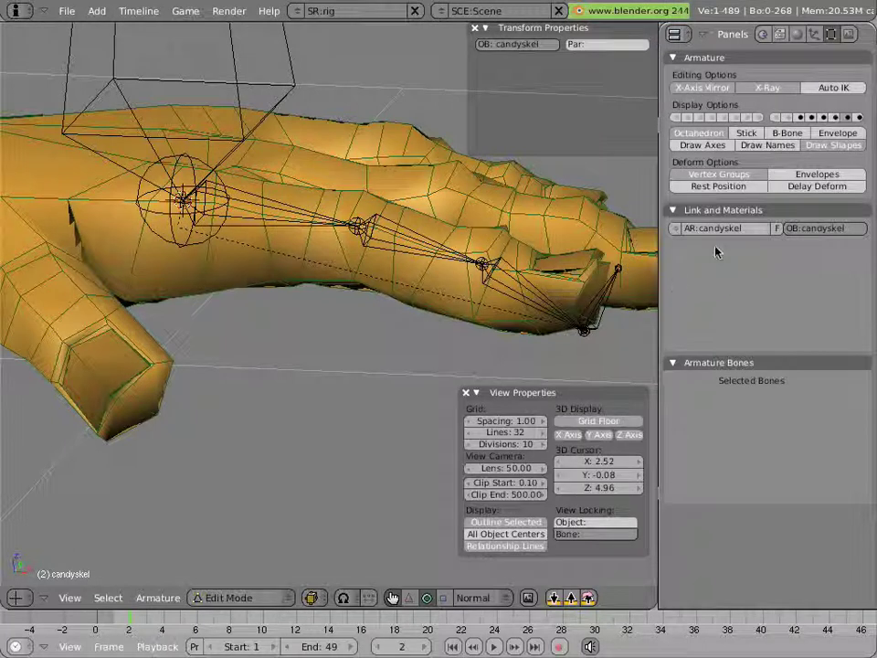
# Snap the 3D cursor to the joint at the pointer fingertip, where the IK target bone starts
pyautogui.press('KP_1')
pyautogui.rightClick(591, 339)
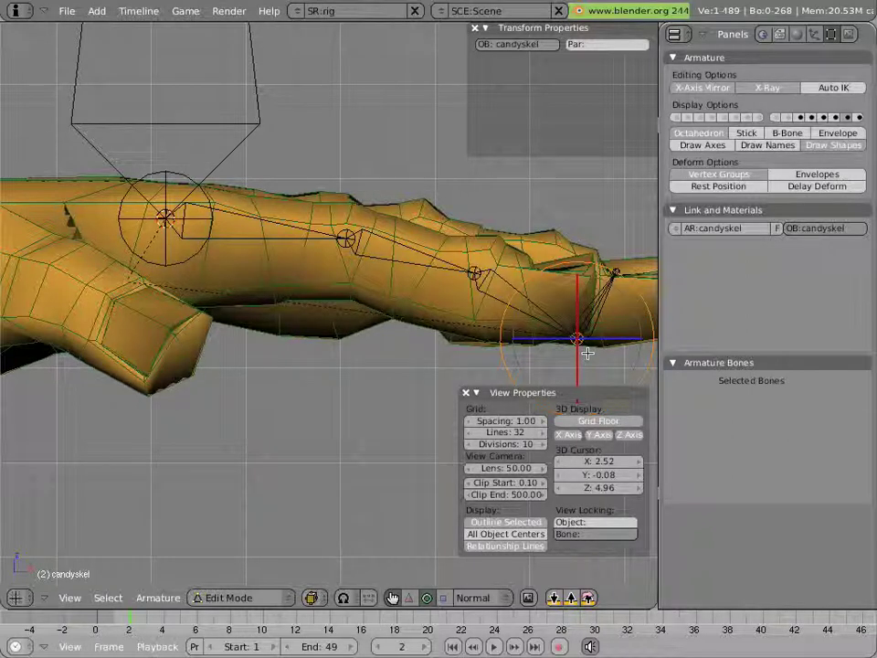
pyautogui.hotkey('shift', 's')
pyautogui.click(590, 355)
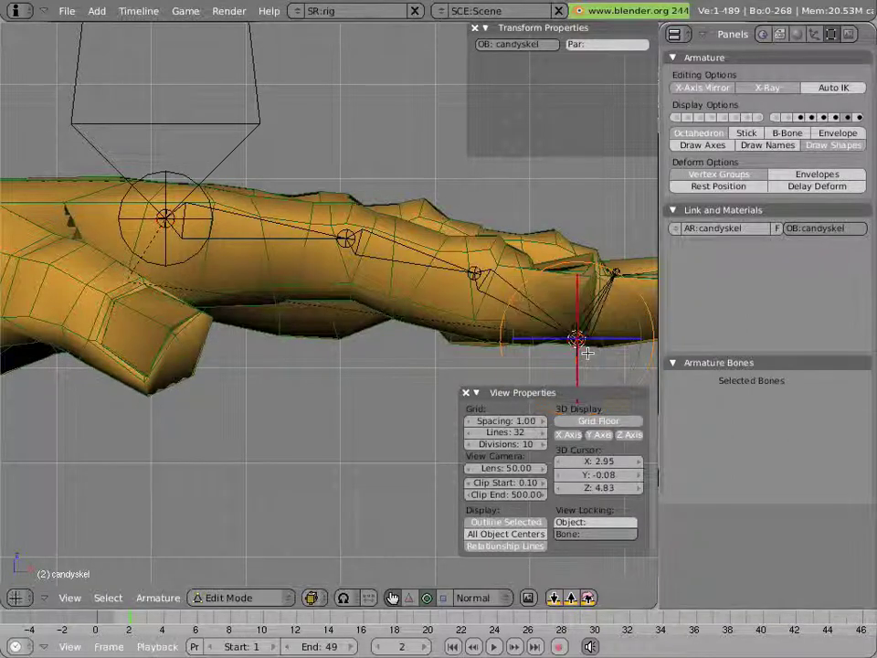
# Snap the new bone's tip to the 3D cursor so the bone spans the whole pointer finger
pyautogui.press('KP_1')
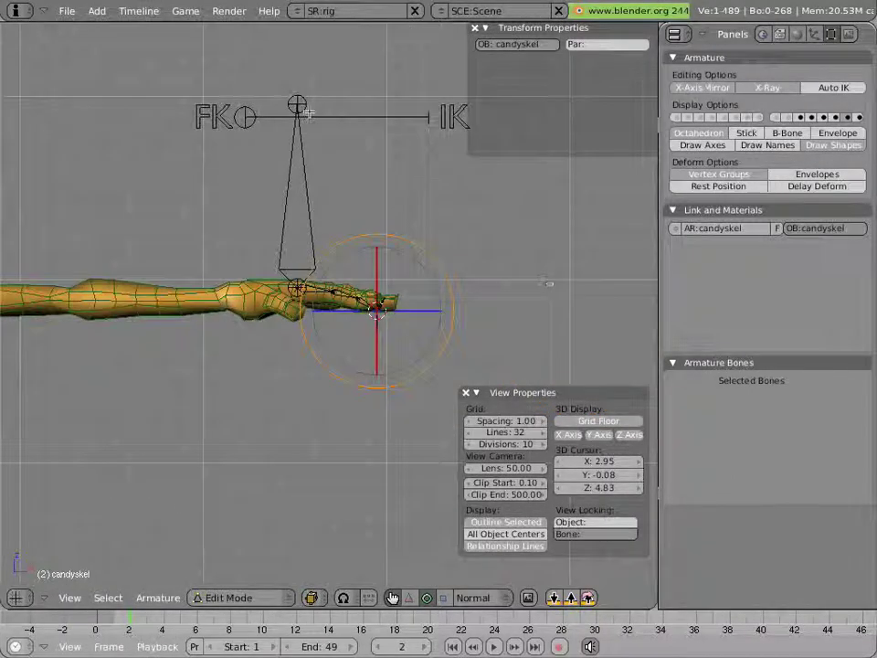
pyautogui.rightClick(336, 151)
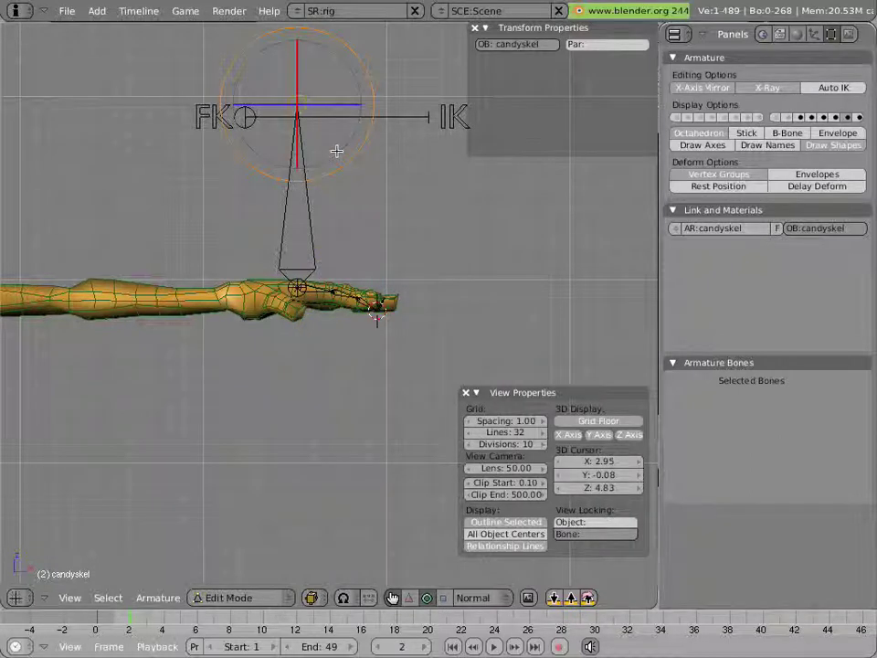
pyautogui.hotkey('shift', 's')
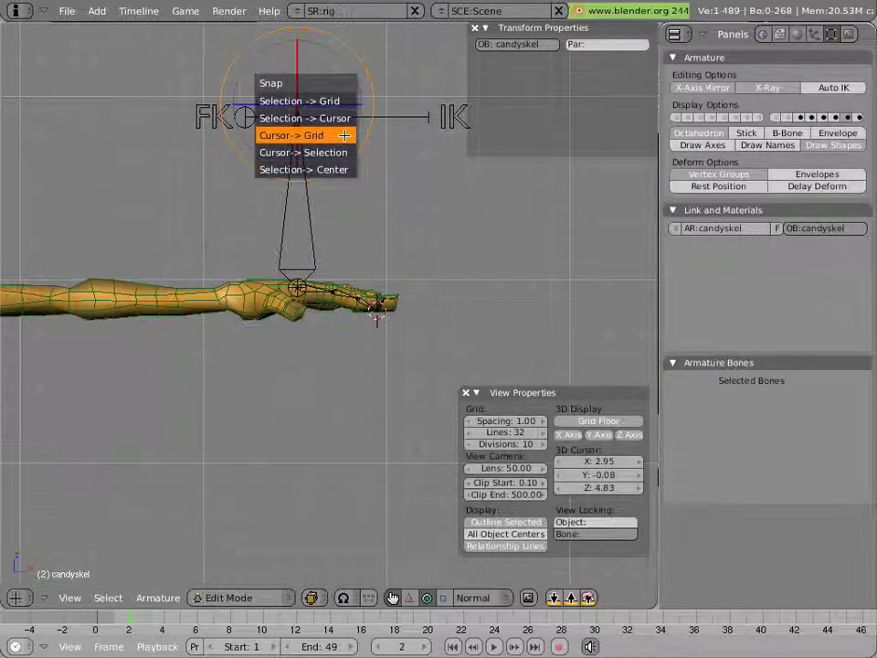
pyautogui.click(346, 119)
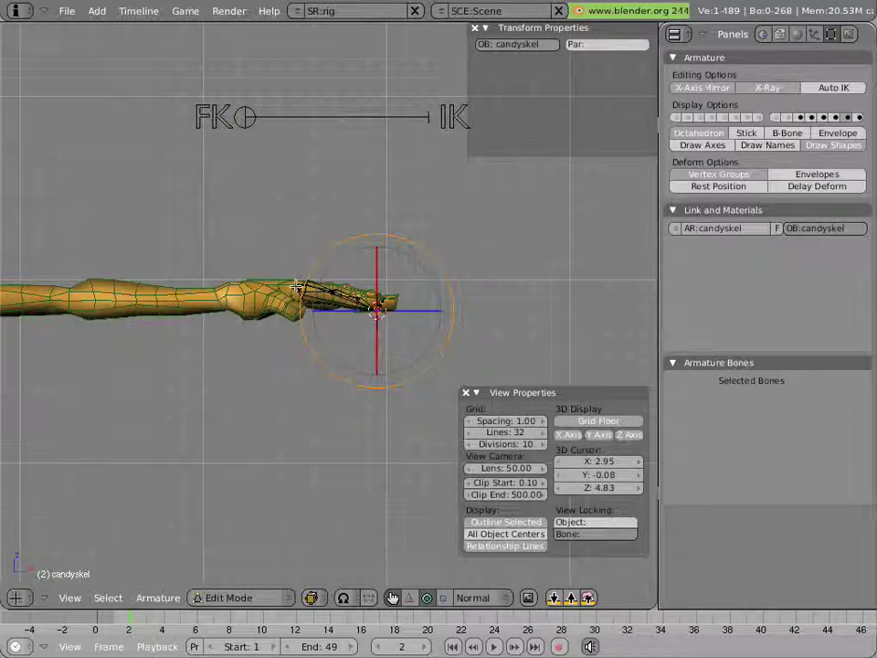
pyautogui.scroll(5, 307, 357)
pyautogui.scroll(3, 307, 360)
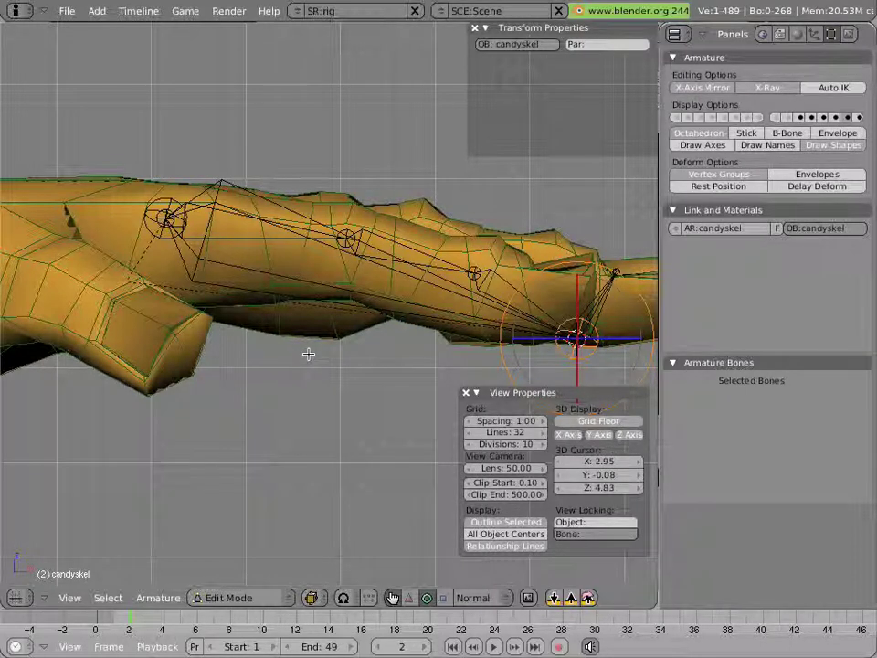
# Rename the new finger-length bone as pointer and recalculate its roll angle
pyautogui.rightClick(272, 278)
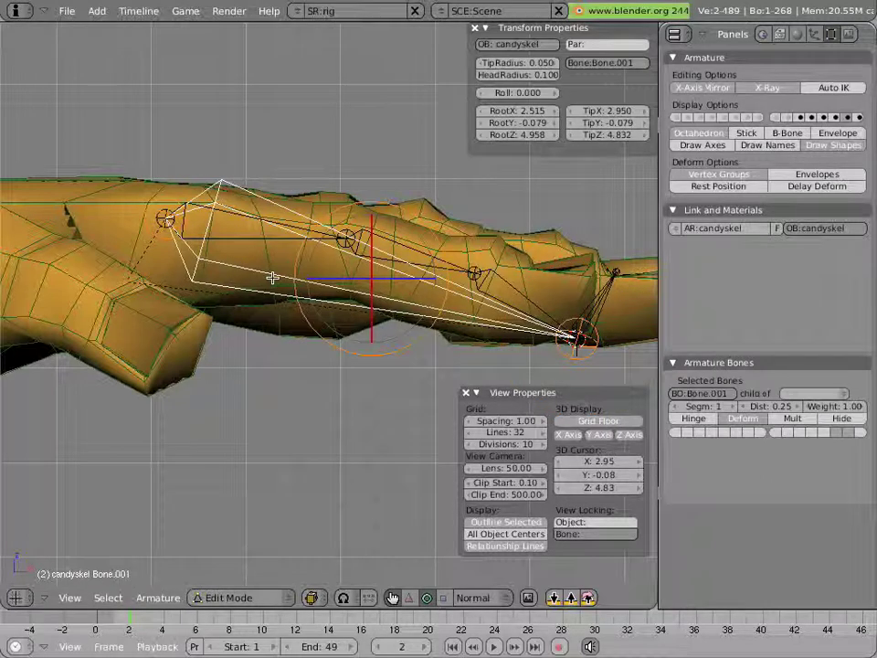
pyautogui.click(683, 393)
pyautogui.press('BackSpace')
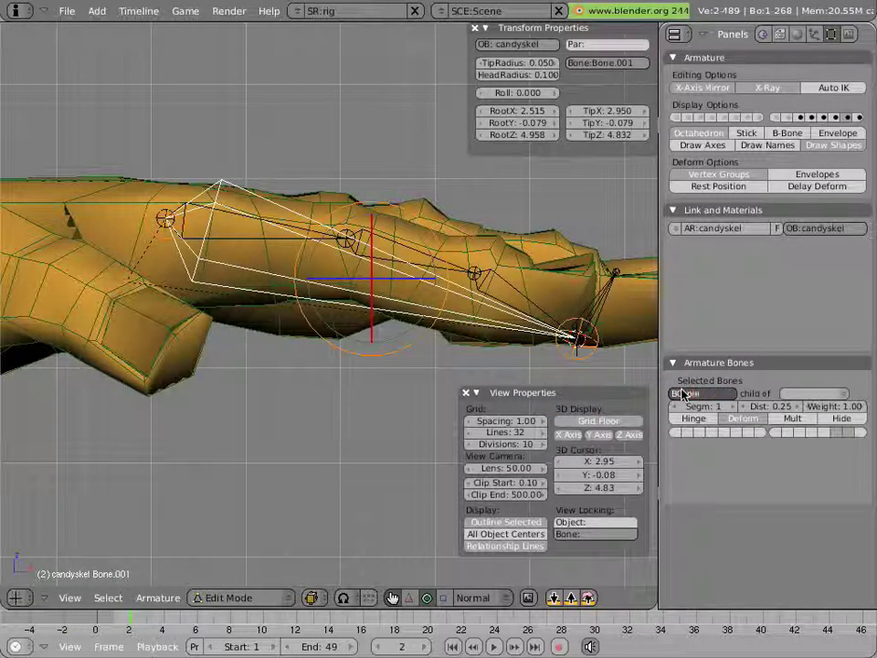
pyautogui.write('pointer')
pyautogui.press('Return')
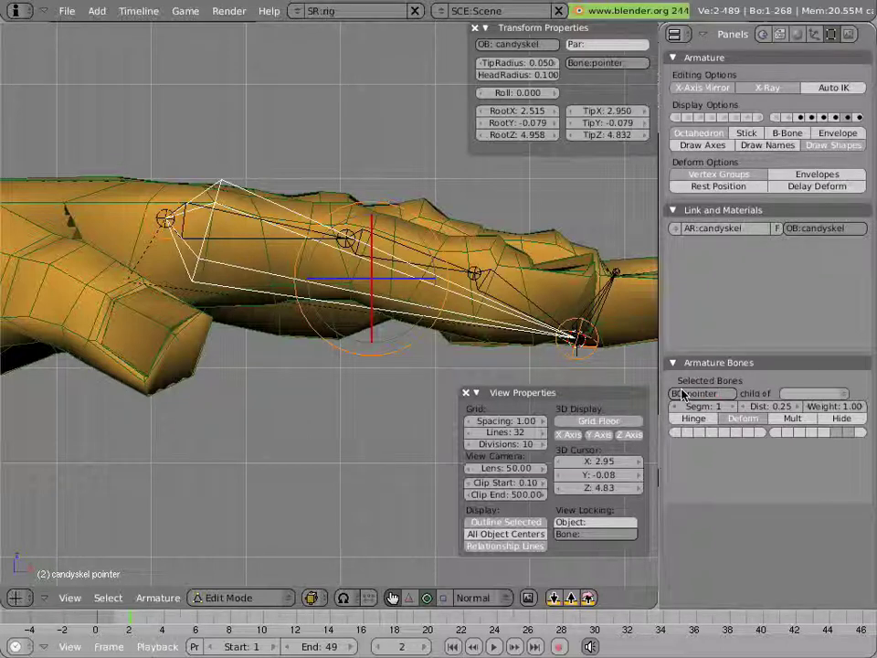
pyautogui.hotkey('ctrl', 'n')
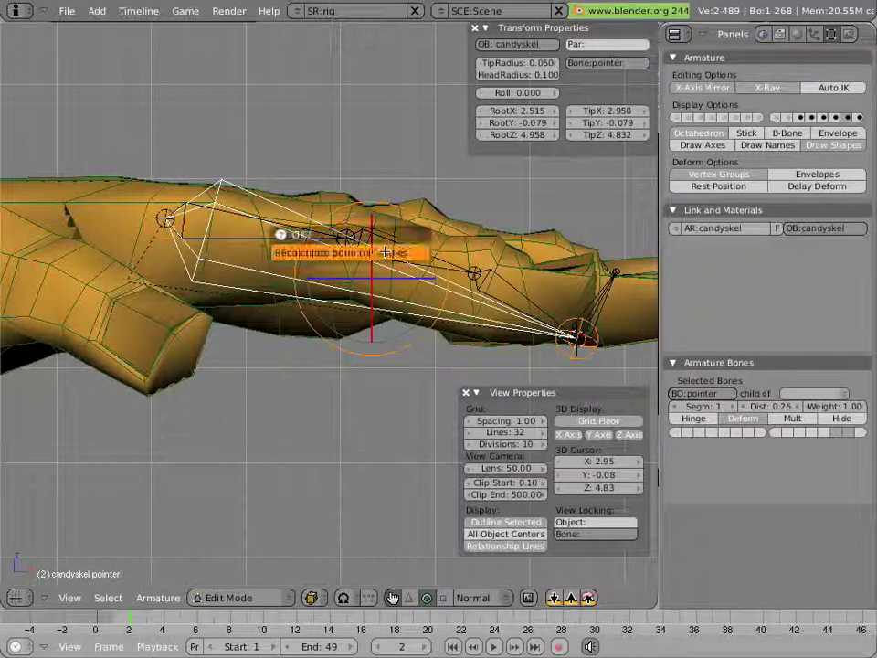
pyautogui.click(385, 252)
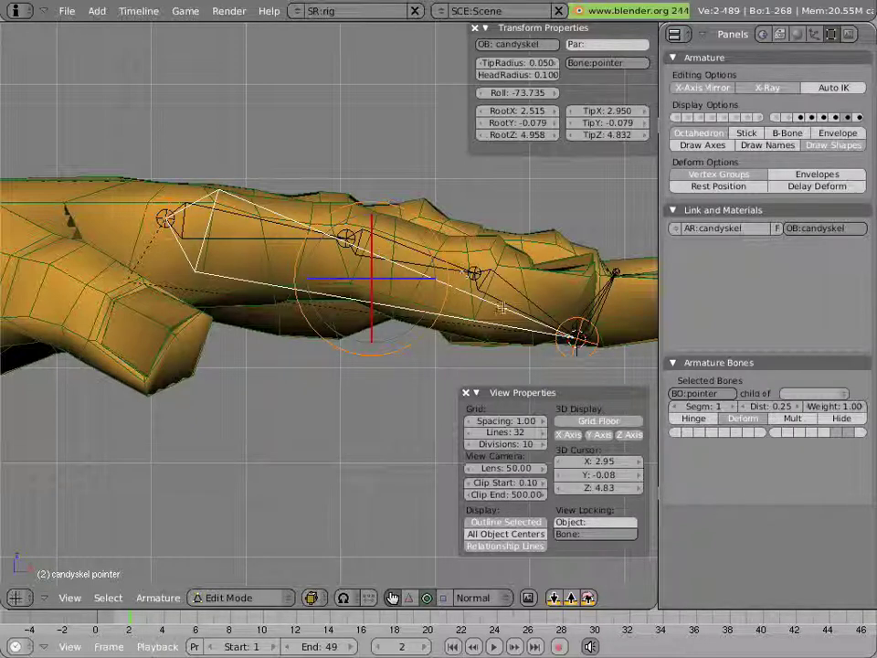
# Parent the small fingertip IK target bone to the pointer bone as Connected
pyautogui.rightClick(589, 302)
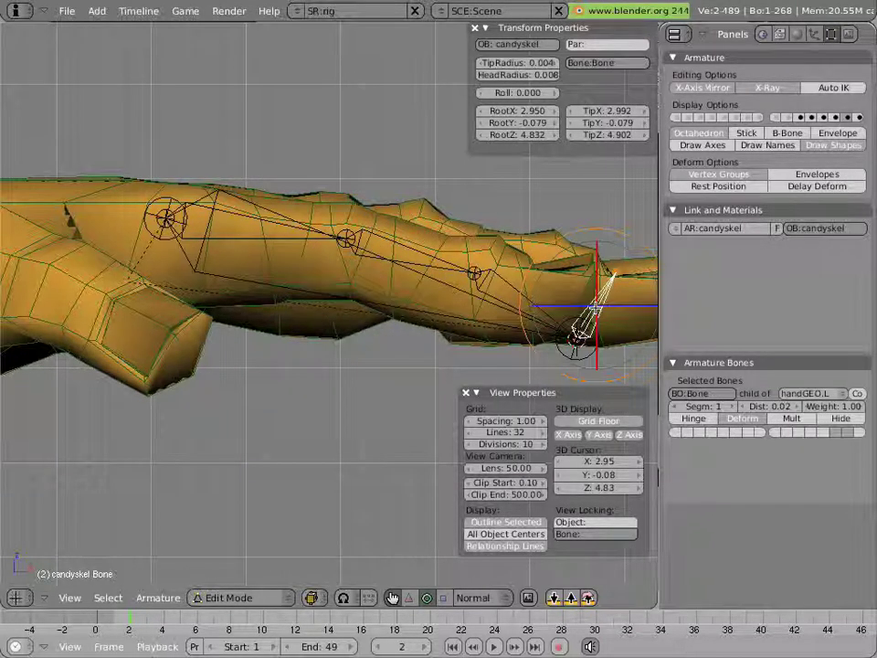
pyautogui.keyDown('shift'); pyautogui.rightClick(440, 313); pyautogui.keyUp('shift')
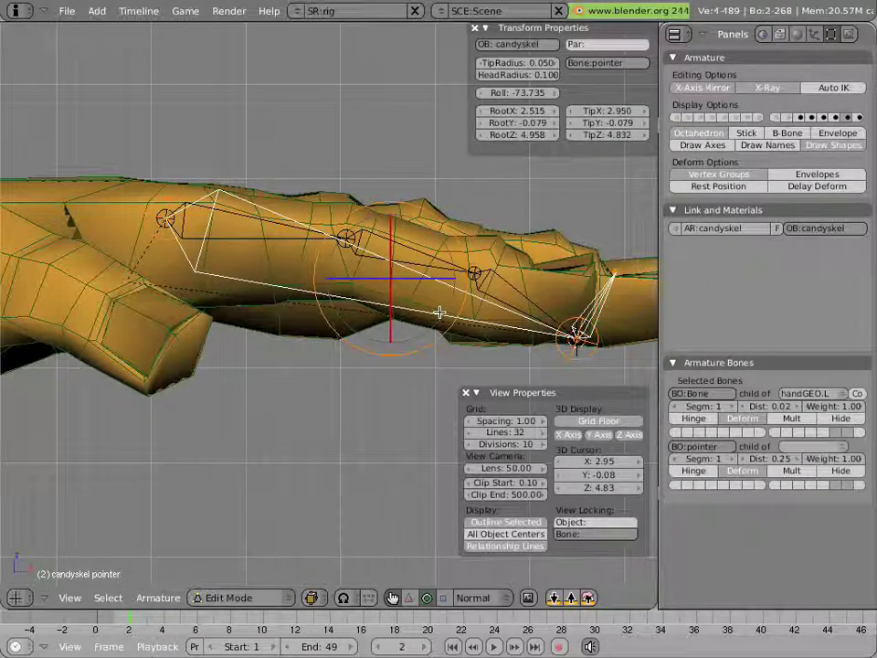
pyautogui.hotkey('ctrl', 'p')
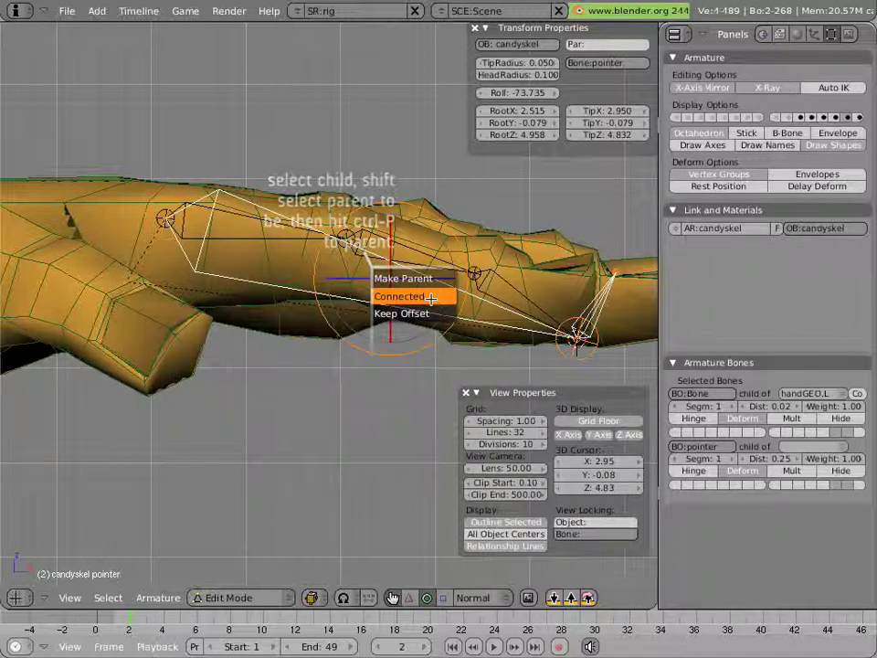
pyautogui.click(431, 298)
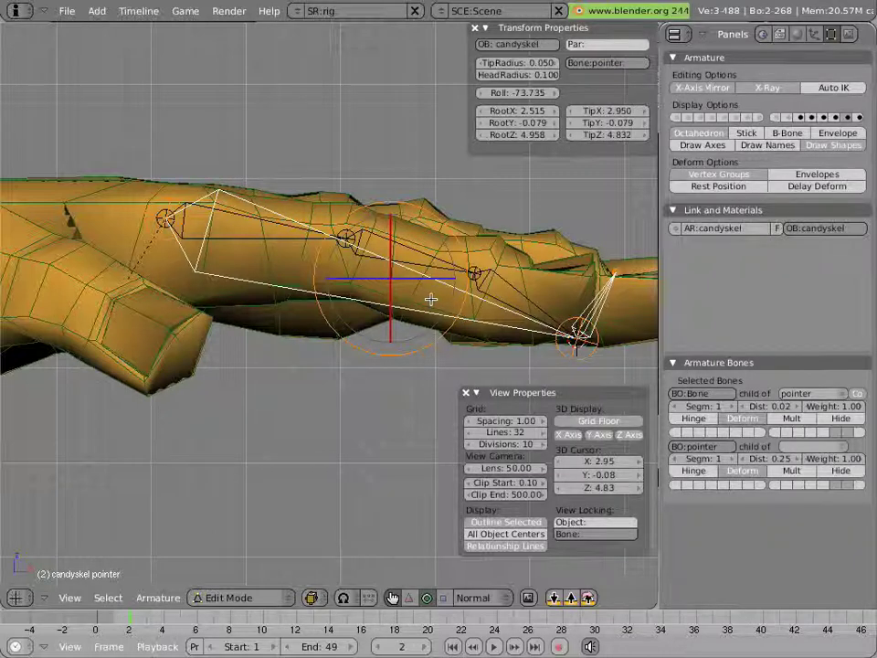
# In Pose Mode, rotate the pointer bone about 49 degrees and scale it to about 0.483 to test the finger curl
pyautogui.hotkey('ctrl', 'Tab')
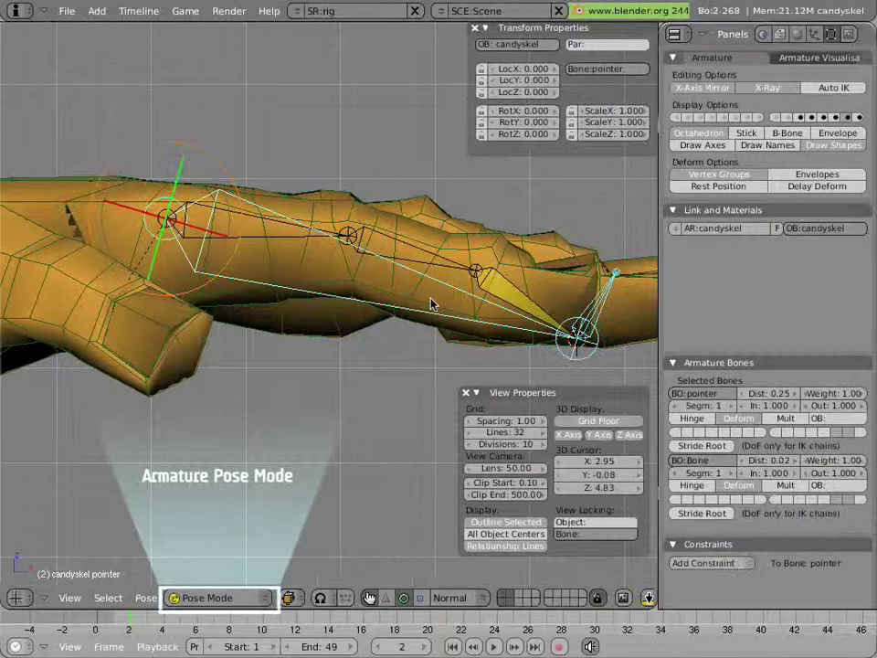
pyautogui.rightClick(436, 299)
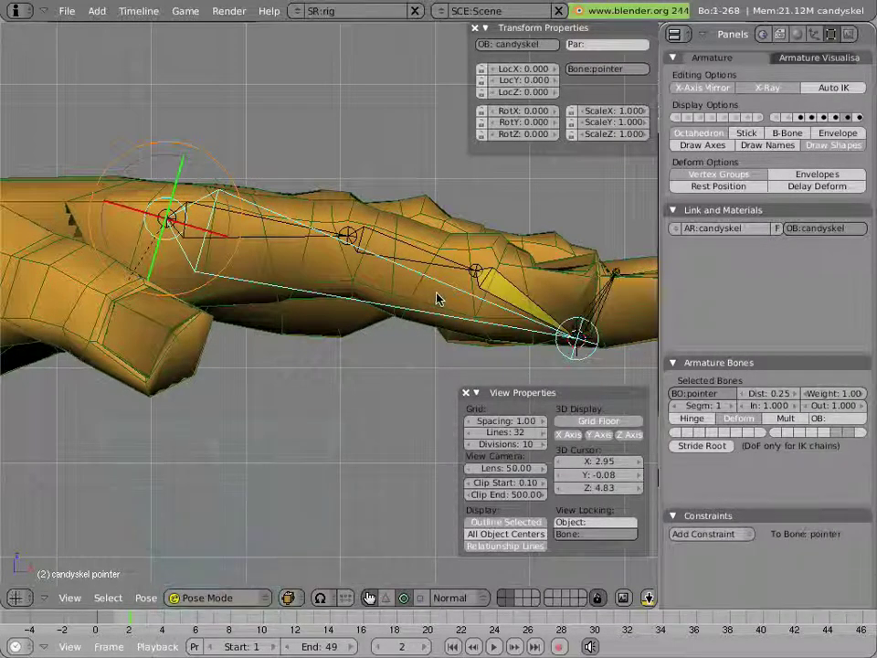
pyautogui.press('r')
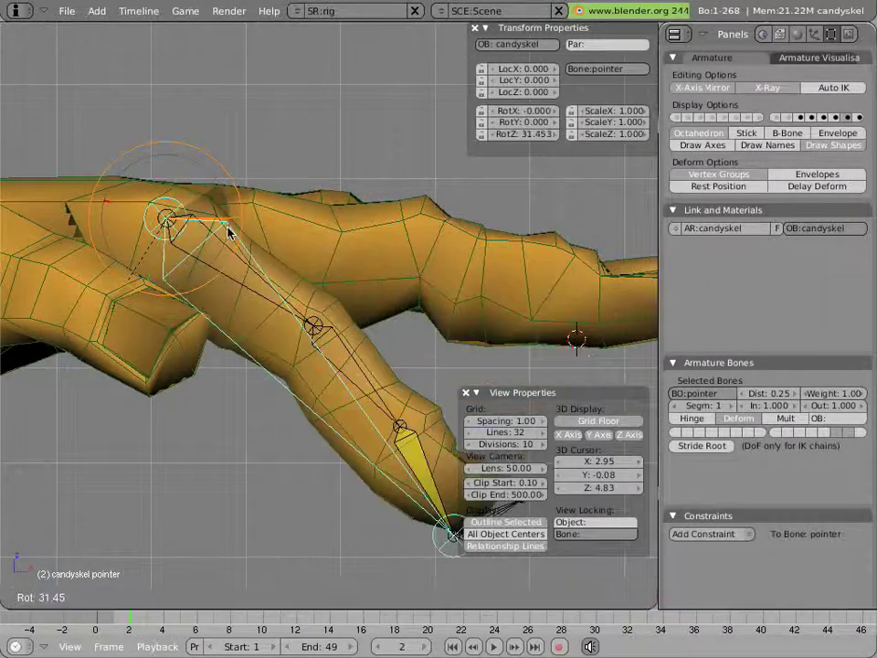
pyautogui.click(315, 379)
pyautogui.press('s')
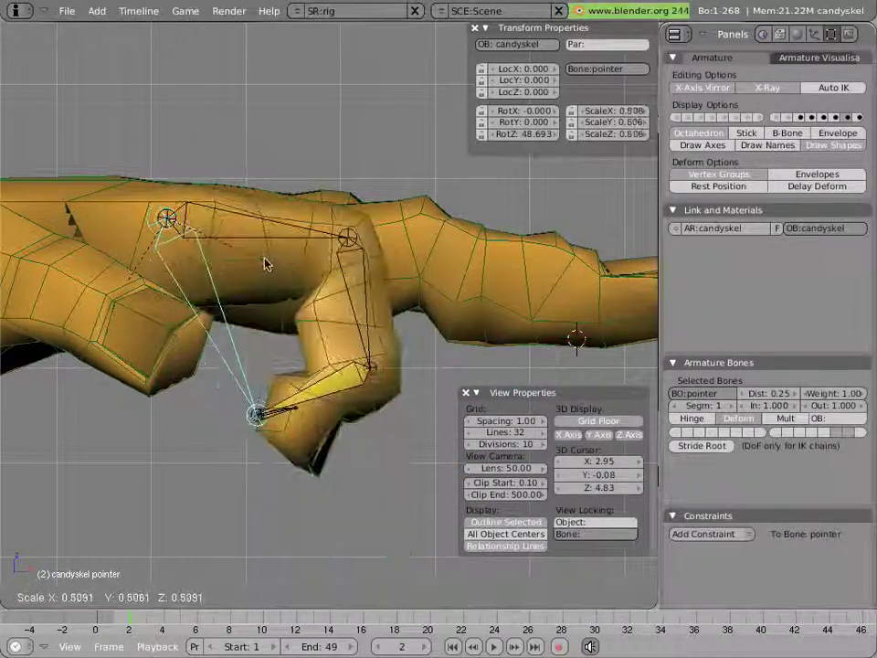
pyautogui.click(264, 260)
pyautogui.click(369, 597)
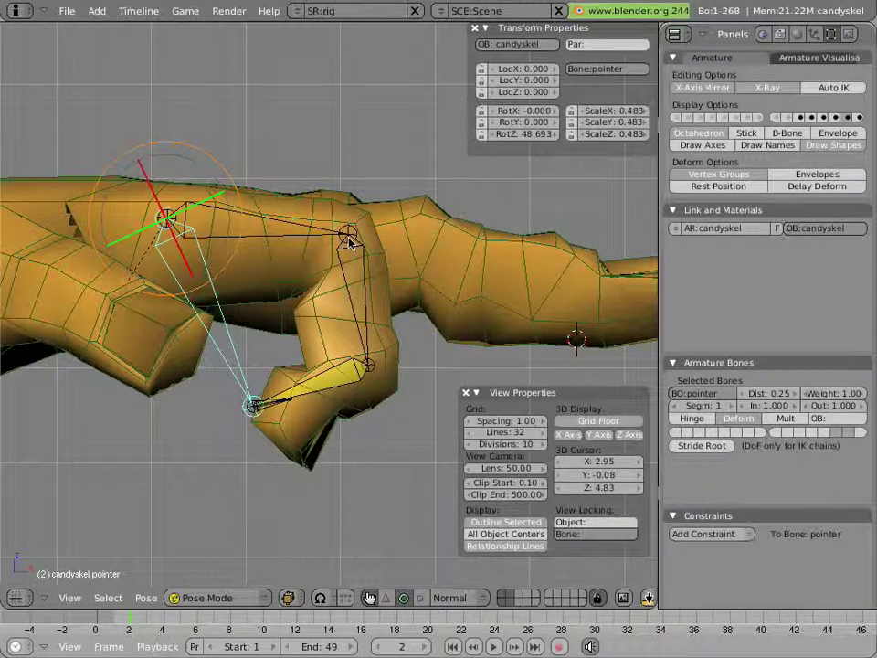
# Rotate the pointer bone to about 16 degrees on Z to test the finger curl from an angled view
pyautogui.moveTo(256, 188); pyautogui.dragTo(278, 233, button='middle')
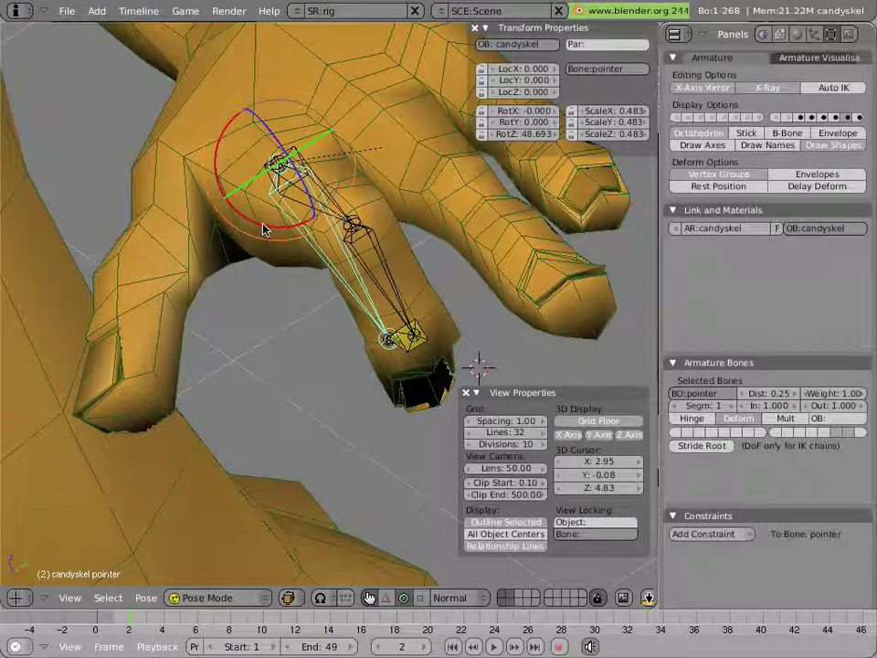
pyautogui.moveTo(266, 227); pyautogui.dragTo(245, 249)
pyautogui.rightClick(245, 250)
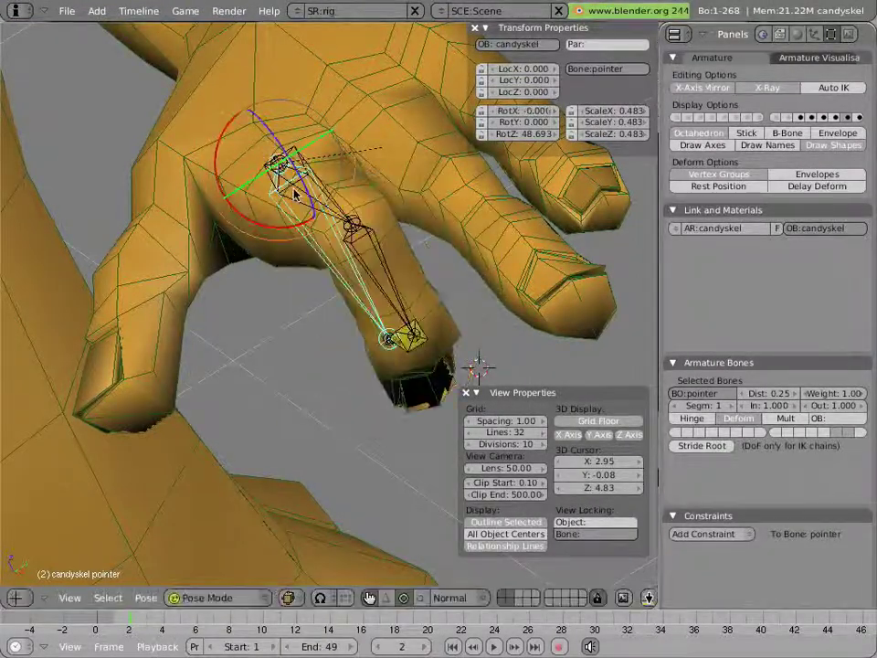
pyautogui.moveTo(226, 143); pyautogui.dragTo(273, 223)
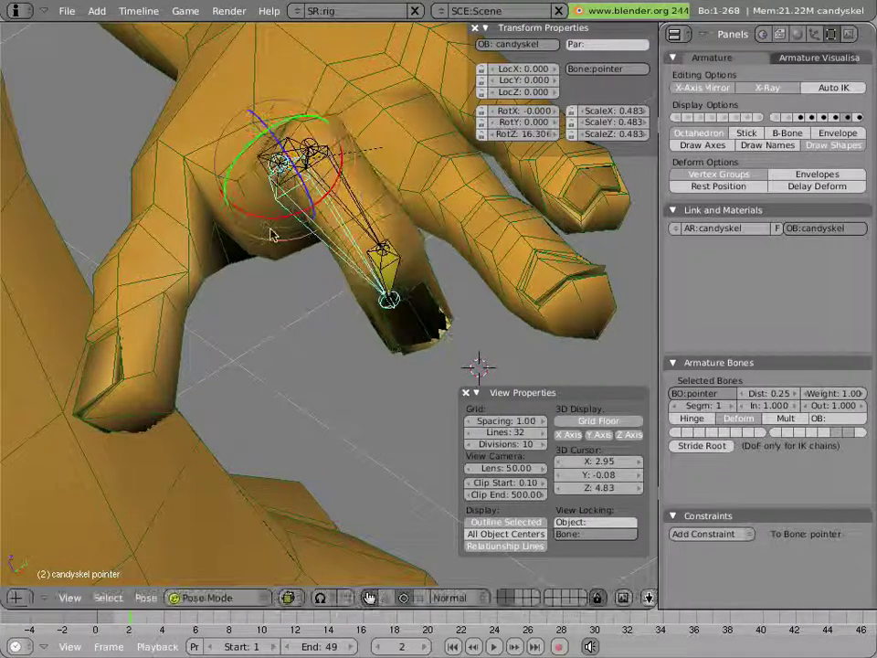
# Try moving the pointer bone away from the knuckle and rotating it sideways to test how the finger responds
pyautogui.press('g')
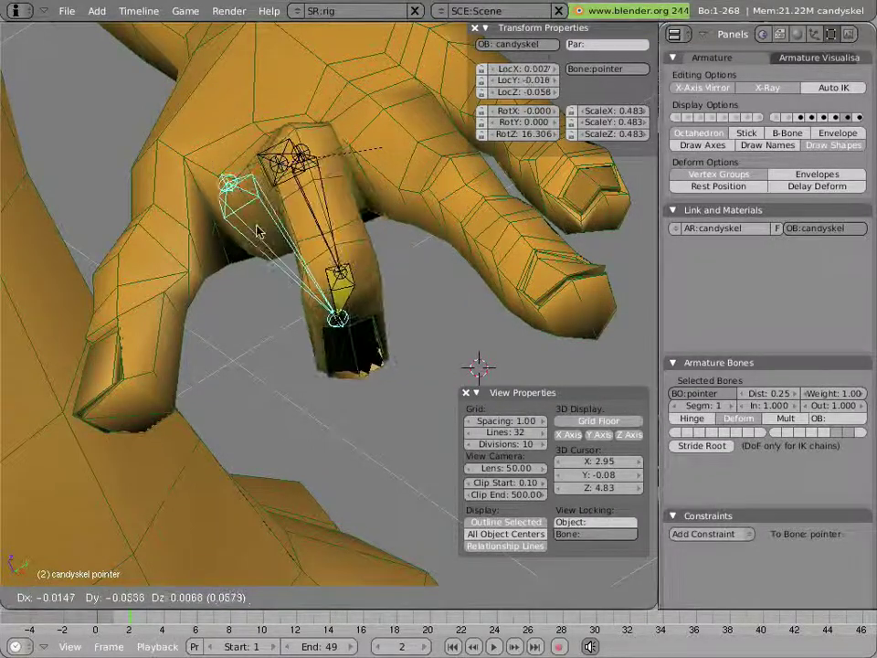
pyautogui.rightClick(286, 228)
pyautogui.press('r')
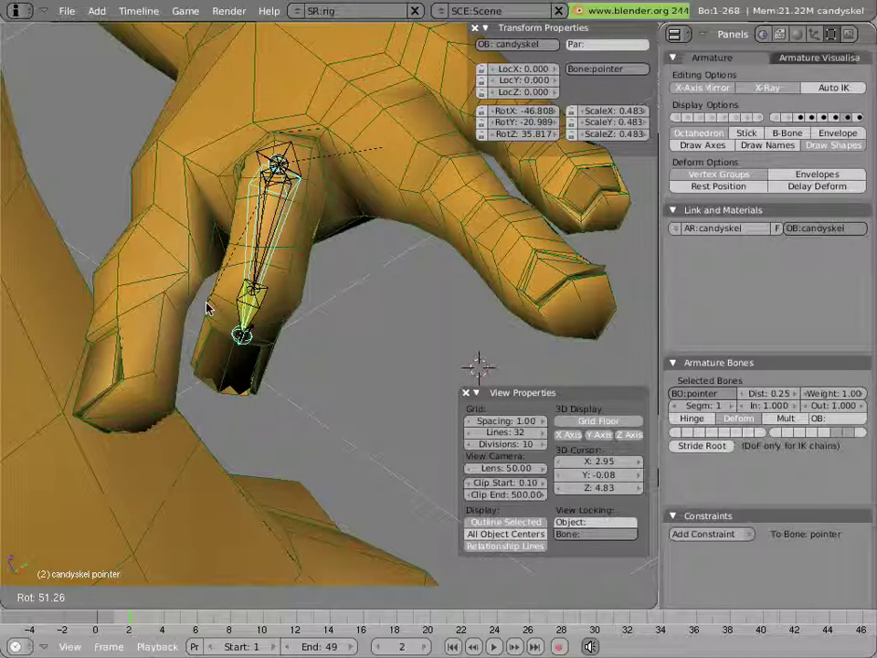
pyautogui.press('Escape')
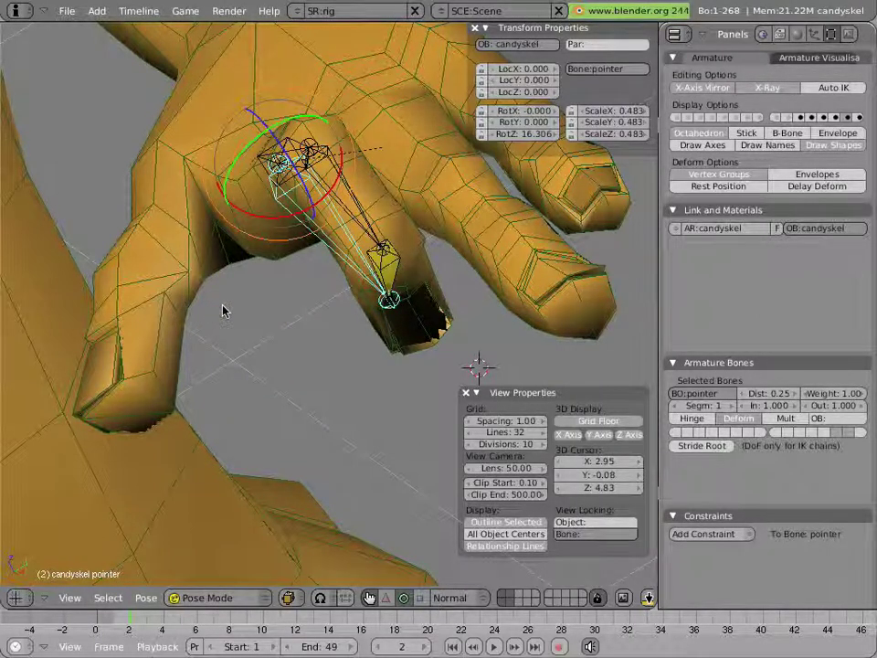
# Show the hand bone layer as well and rotate handGEO.L to about -7 degrees on X to test whether the finger follows
pyautogui.moveTo(223, 307); pyautogui.dragTo(247, 292, button='middle')
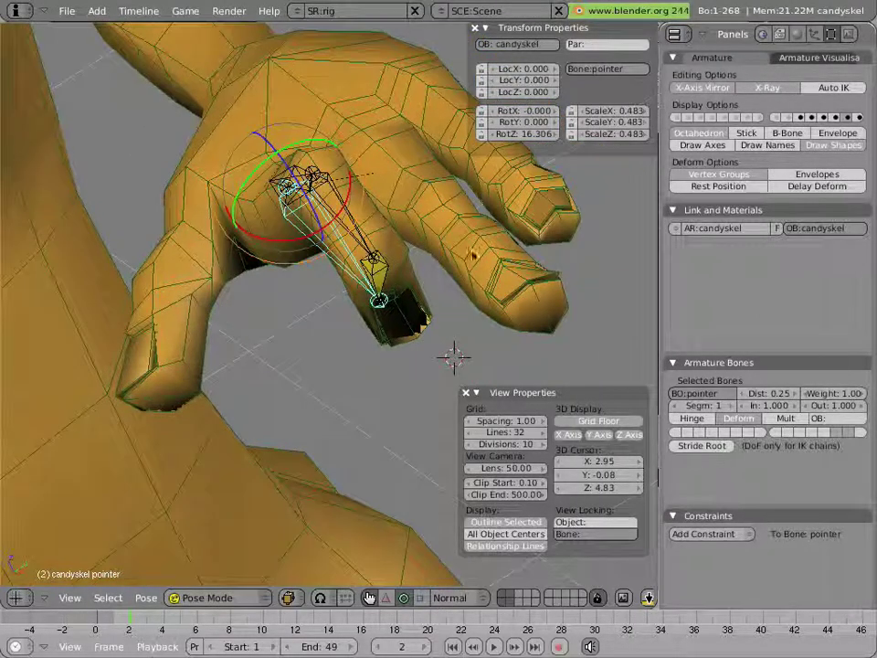
pyautogui.keyDown('shift'); pyautogui.click(852, 119); pyautogui.keyUp('shift')
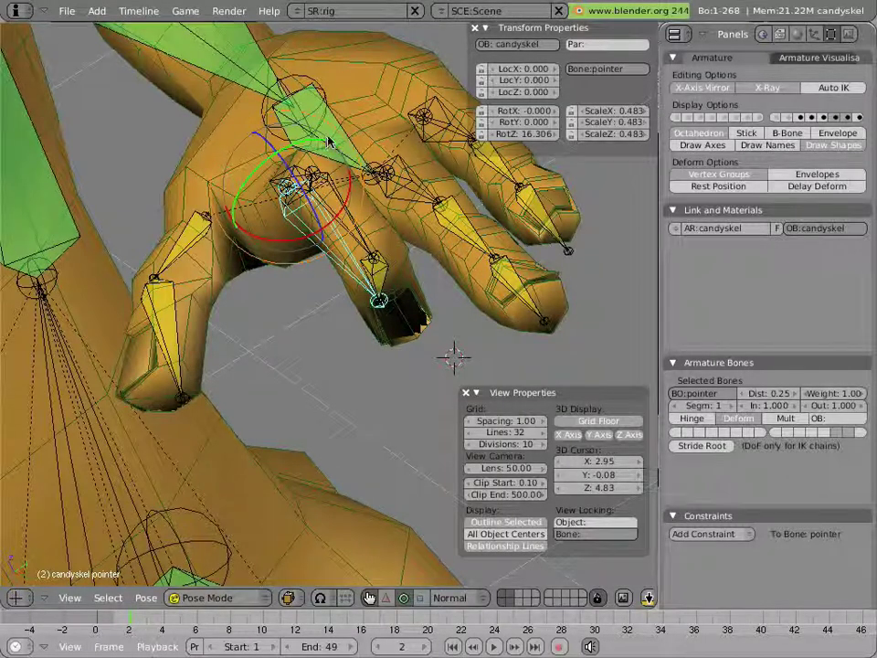
pyautogui.rightClick(325, 108)
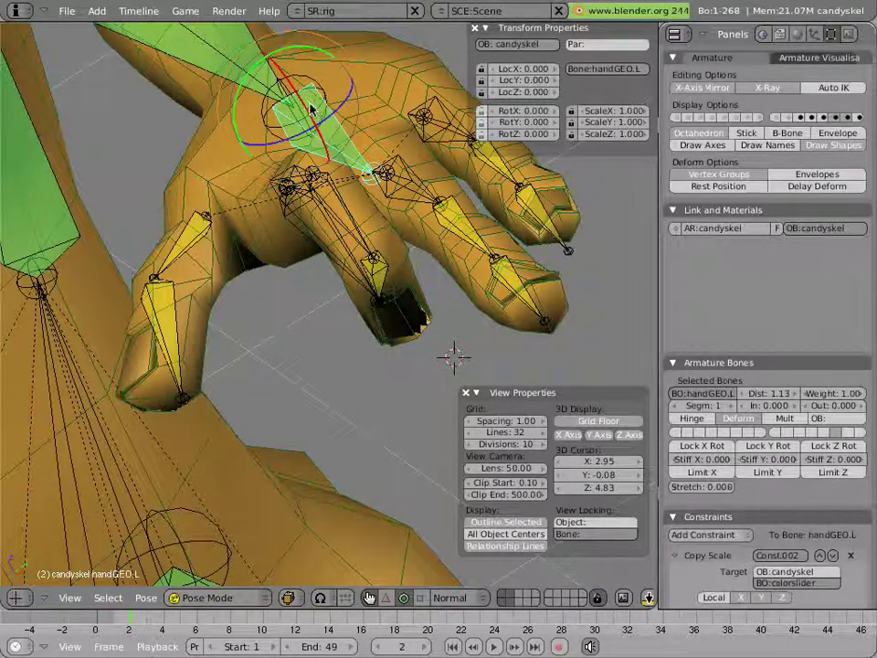
pyautogui.moveTo(324, 108); pyautogui.dragTo(242, 88)
pyautogui.moveTo(319, 329); pyautogui.dragTo(410, 354, button='middle')
pyautogui.hotkey('alt', 'r')
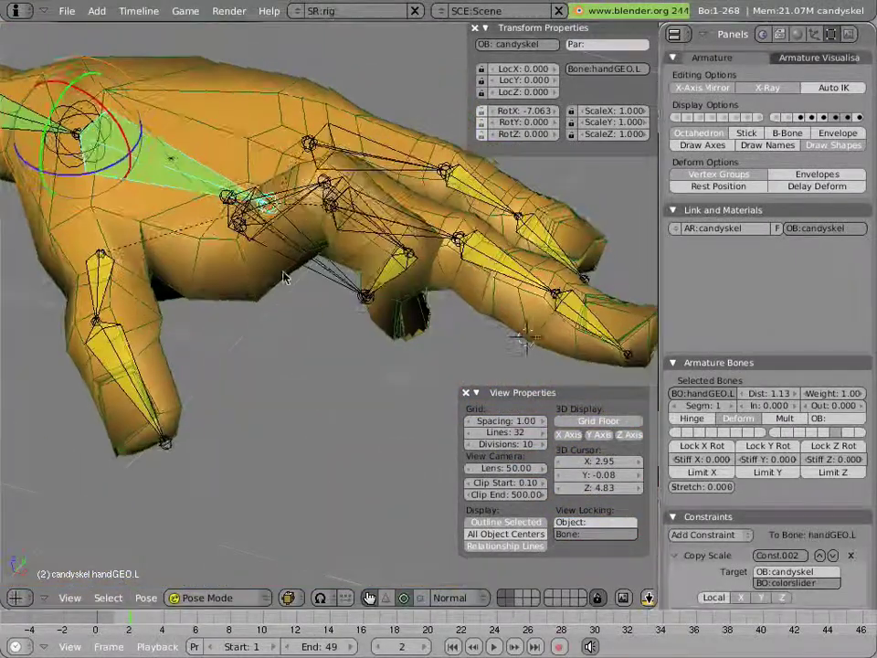
# In Edit Mode, parent the pointer bone to handGEO.L with Keep Offset
pyautogui.rightClick(291, 273)
pyautogui.press('Tab')
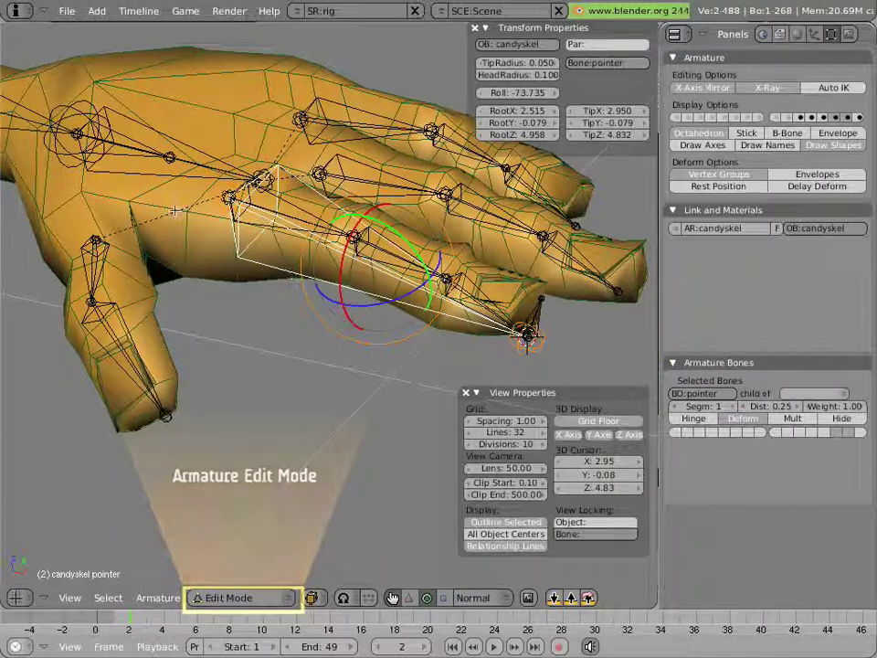
pyautogui.moveTo(291, 273); pyautogui.dragTo(286, 322, button='middle')
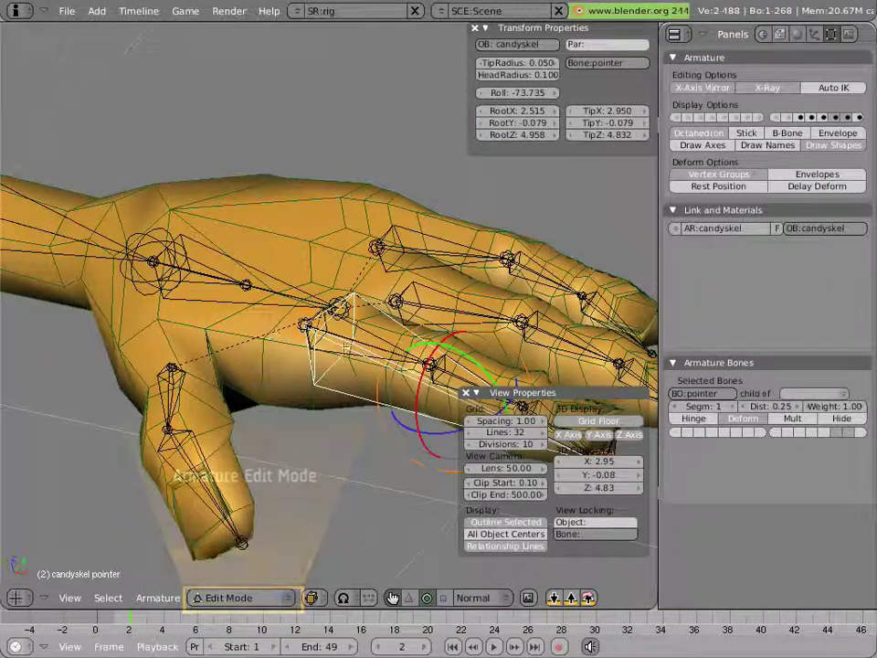
pyautogui.keyDown('shift'); pyautogui.rightClick(264, 306); pyautogui.keyUp('shift')
pyautogui.hotkey('ctrl', 'p')
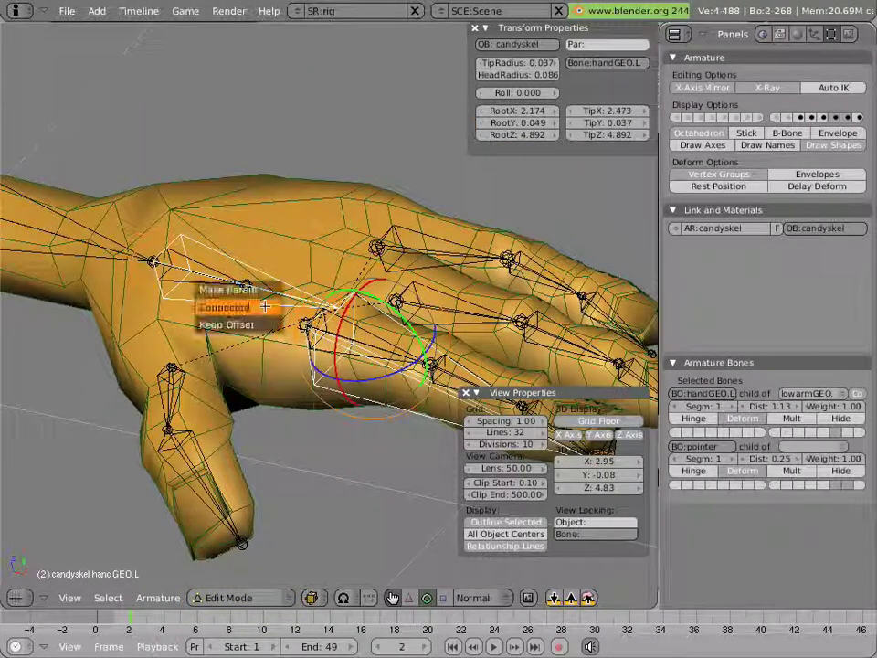
pyautogui.press('Down')
pyautogui.press('Return')
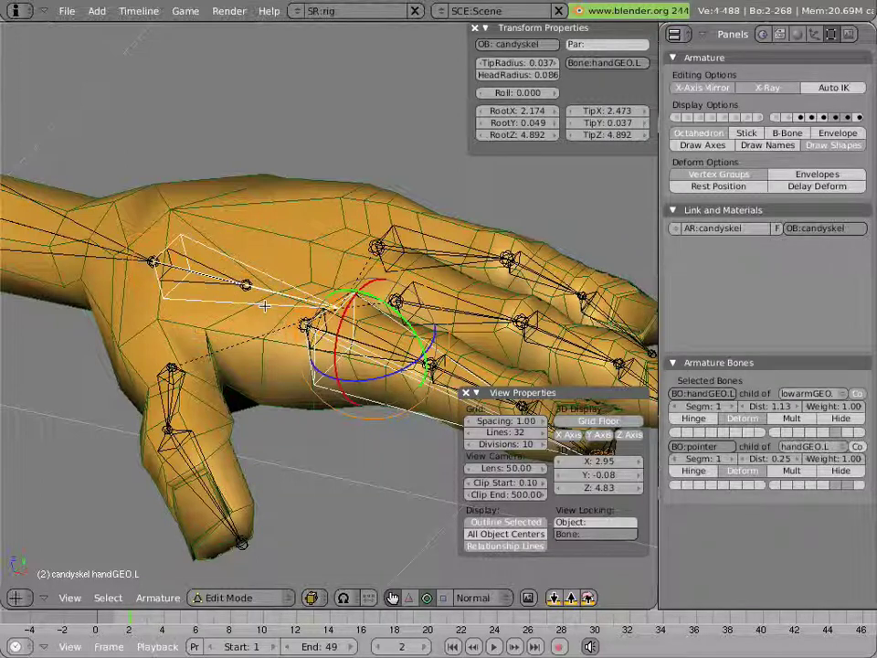
# In Pose Mode, try rotating handGEO.L to check how the pointer finger moves with the hand
pyautogui.hotkey('ctrl', 'Tab')
pyautogui.moveTo(264, 306); pyautogui.dragTo(285, 309, button='middle')
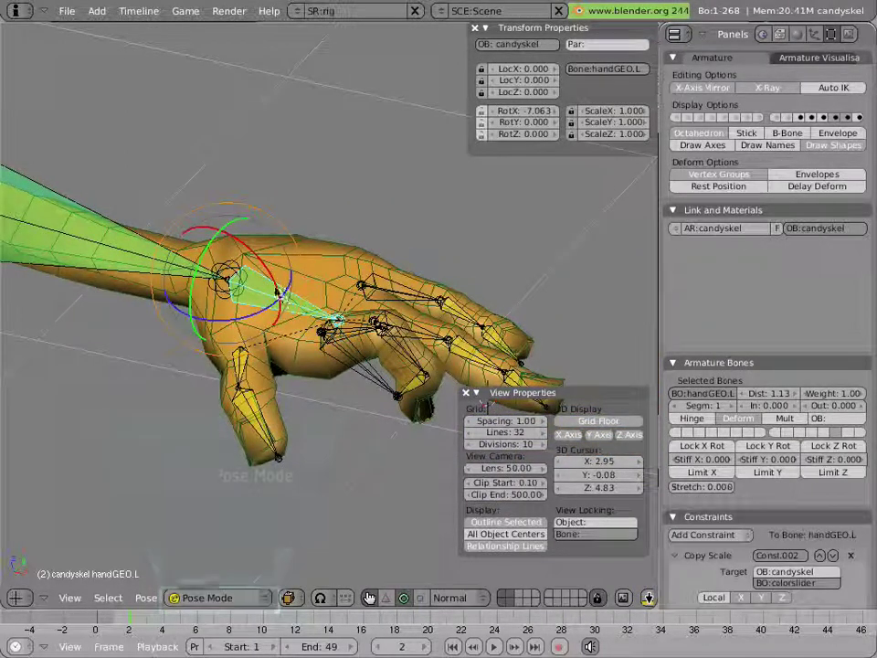
pyautogui.press('r')
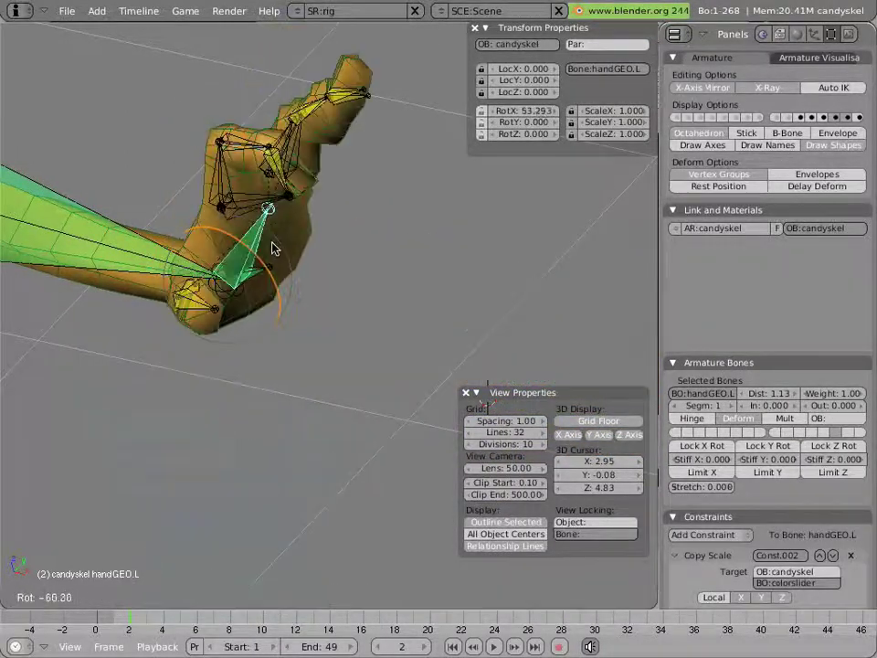
pyautogui.press('Escape')
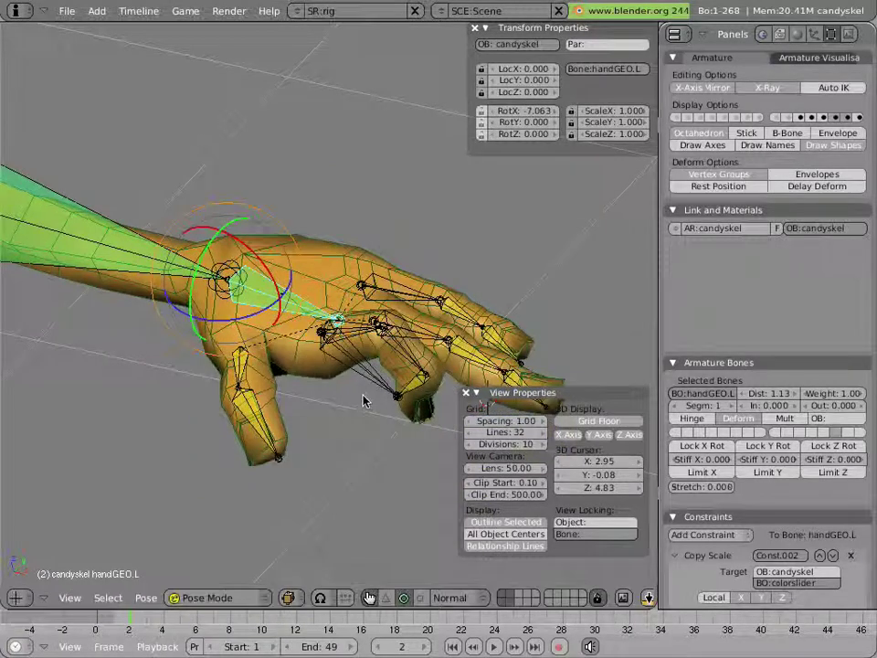
# Clear the rotation and scale of the pointer bone to straighten the finger
pyautogui.rightClick(370, 391)
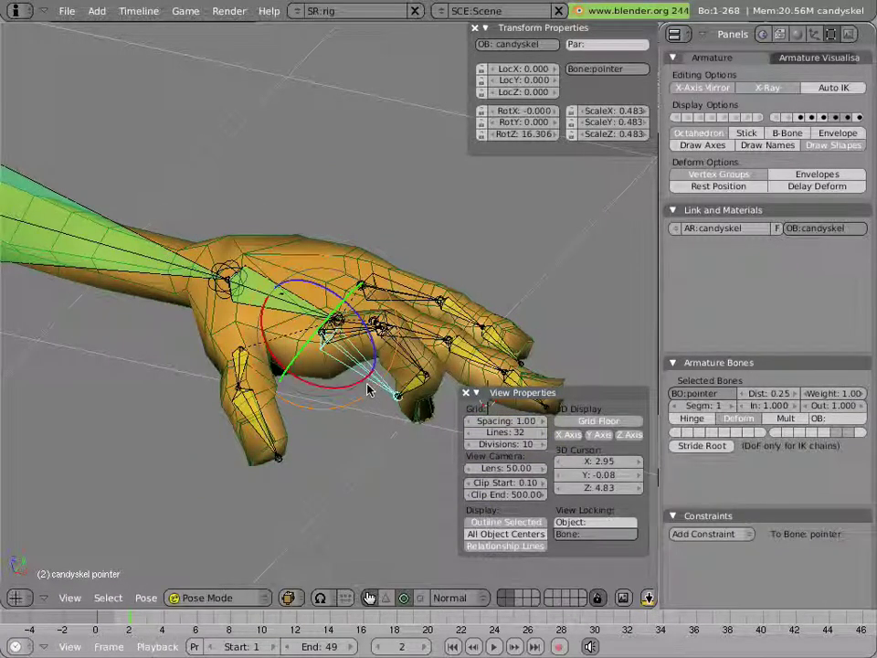
pyautogui.hotkey('alt', 'r')
pyautogui.click(370, 388)
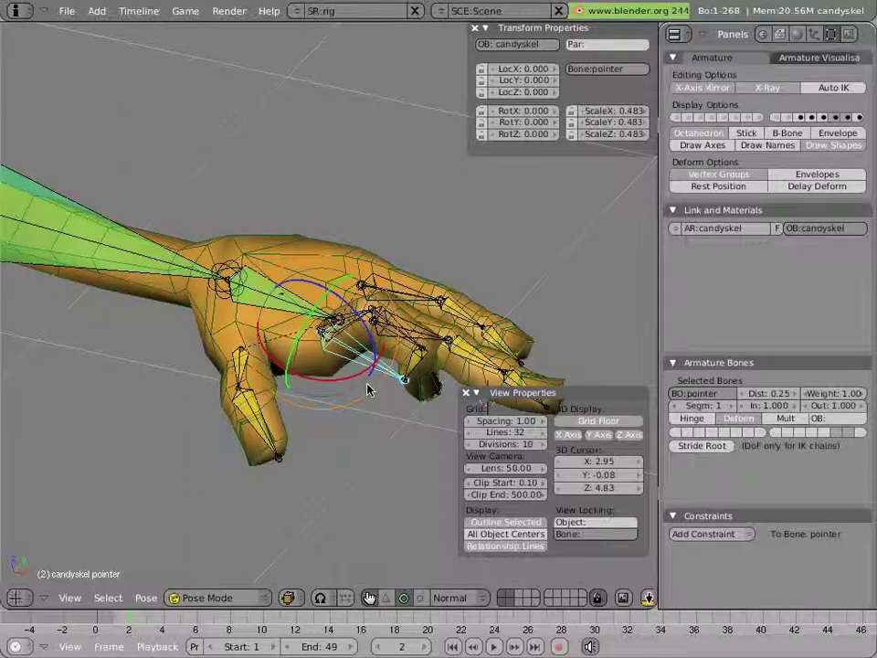
pyautogui.hotkey('alt', 's')
pyautogui.click(369, 390)
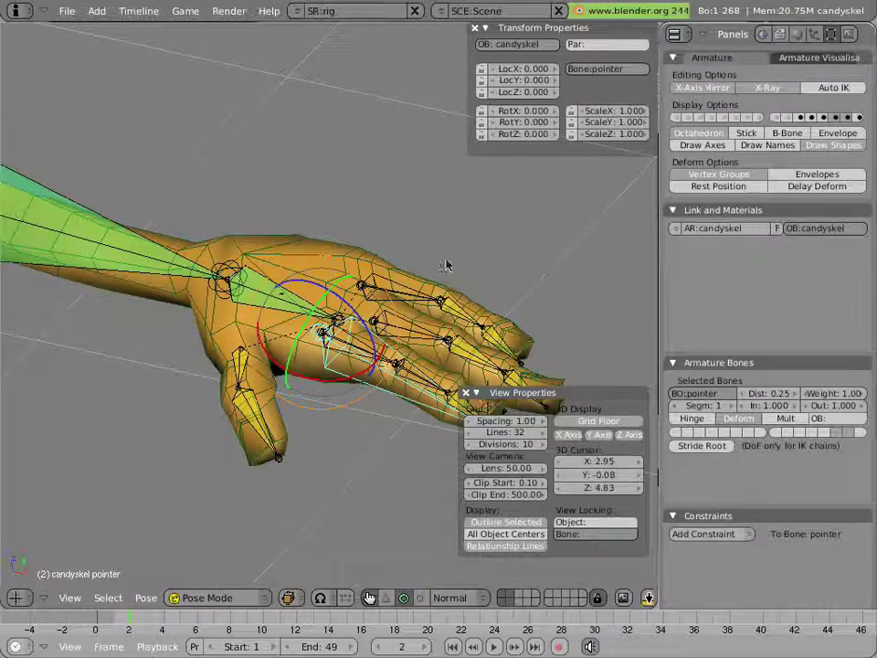
# Show the last armature layer as well and examine the middle and little finger bones and their distant targets from above
pyautogui.moveTo(446, 267); pyautogui.dragTo(316, 285, button='middle')
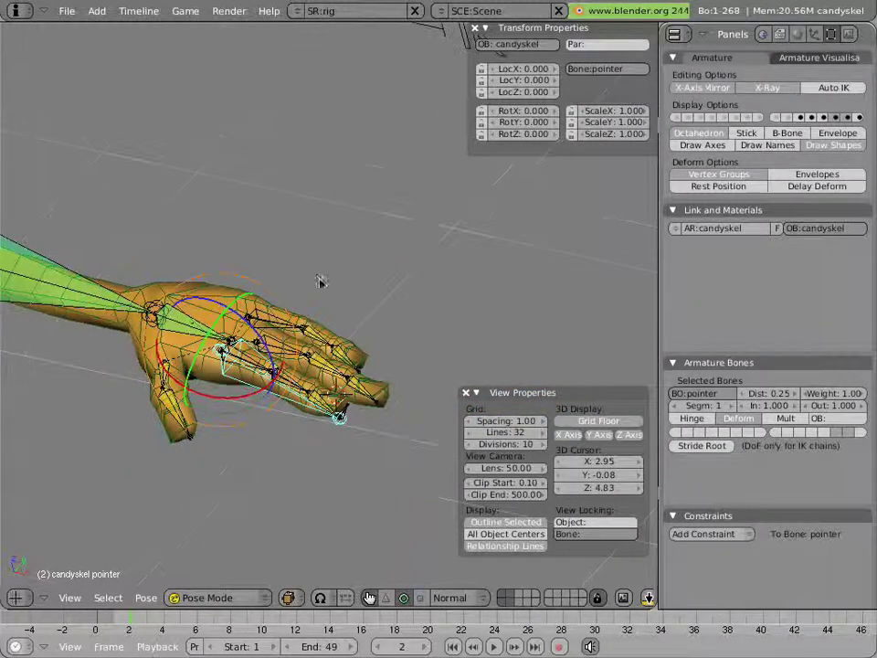
pyautogui.keyDown('shift'); pyautogui.click(860, 118); pyautogui.keyUp('shift')
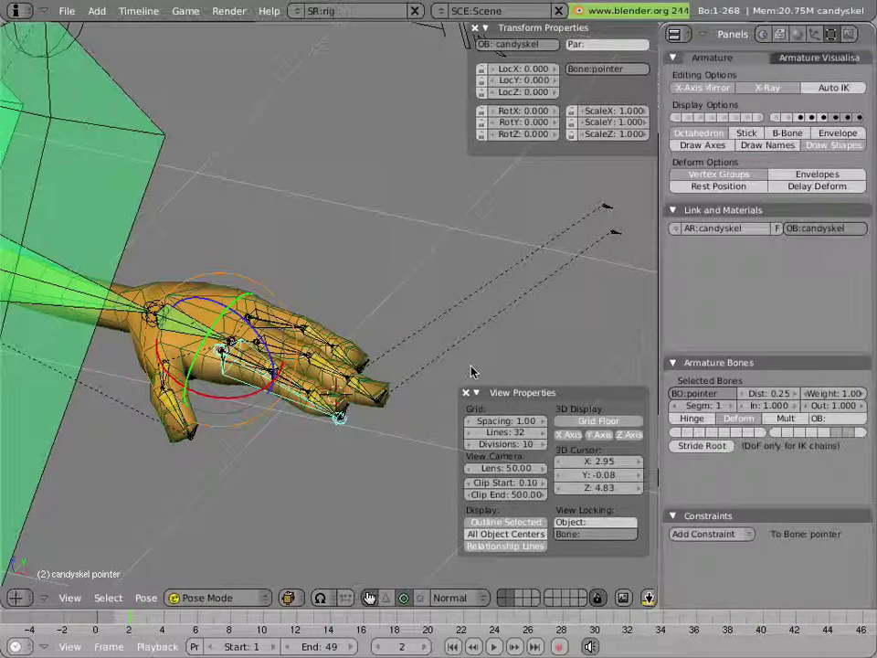
pyautogui.press('KP_1')
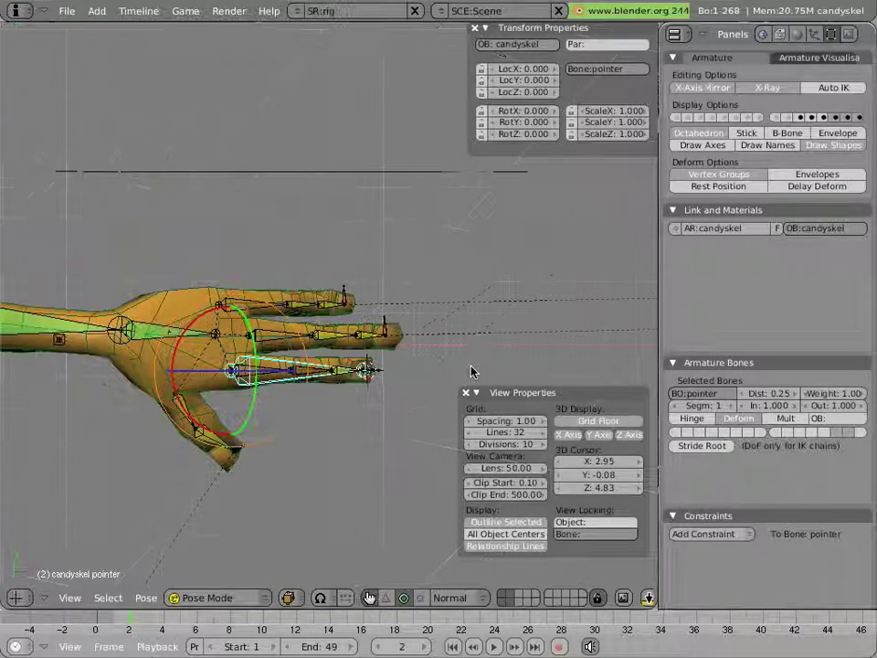
pyautogui.press('KP_8')
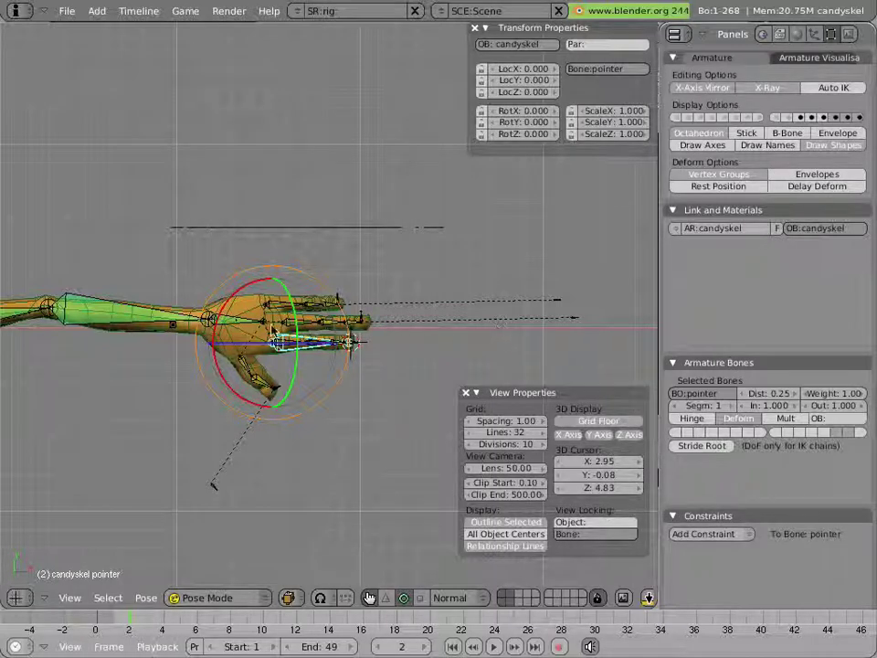
pyautogui.scroll(2, 333, 338)
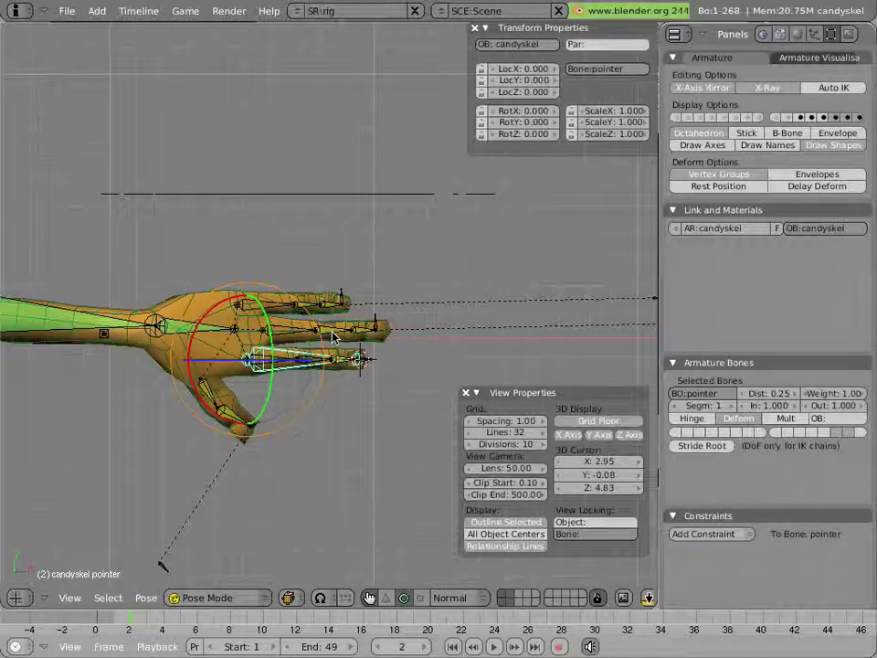
pyautogui.rightClick(333, 339)
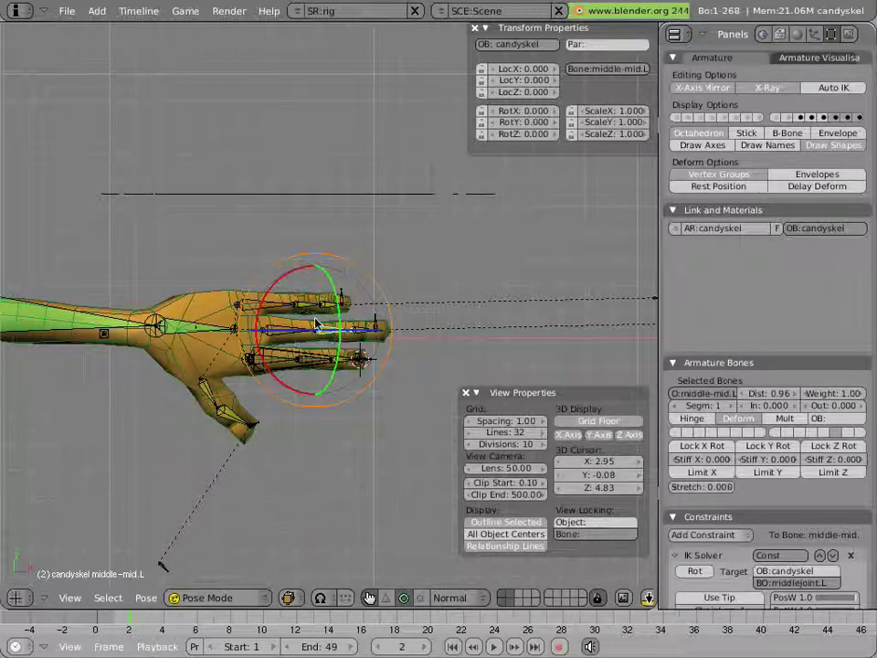
pyautogui.rightClick(308, 313)
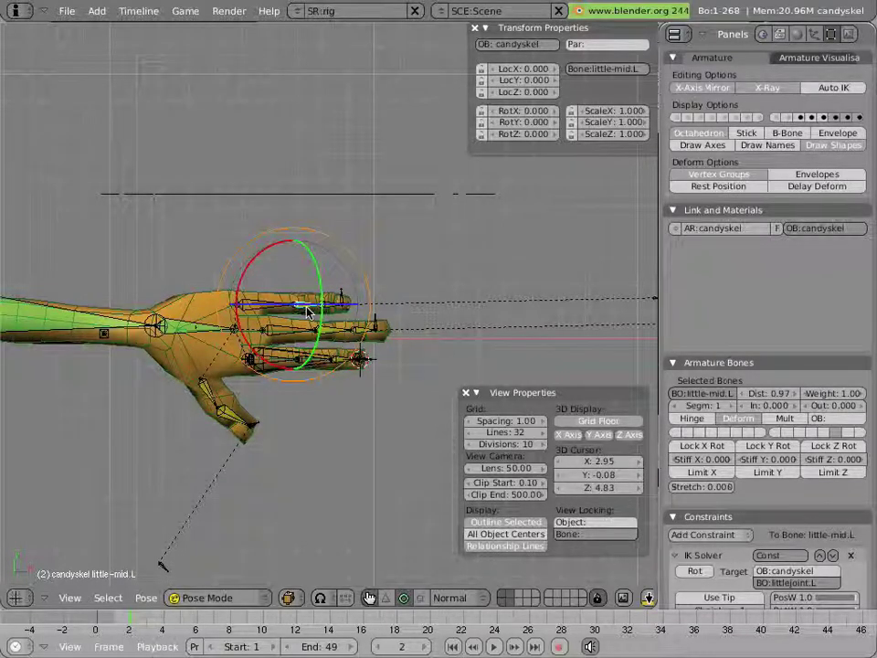
# In front view, place the 3D cursor at the far ends of the other fingers' dashed lines, about X 4.14, Z 5.64
pyautogui.hotkey('ctrl', 'z')
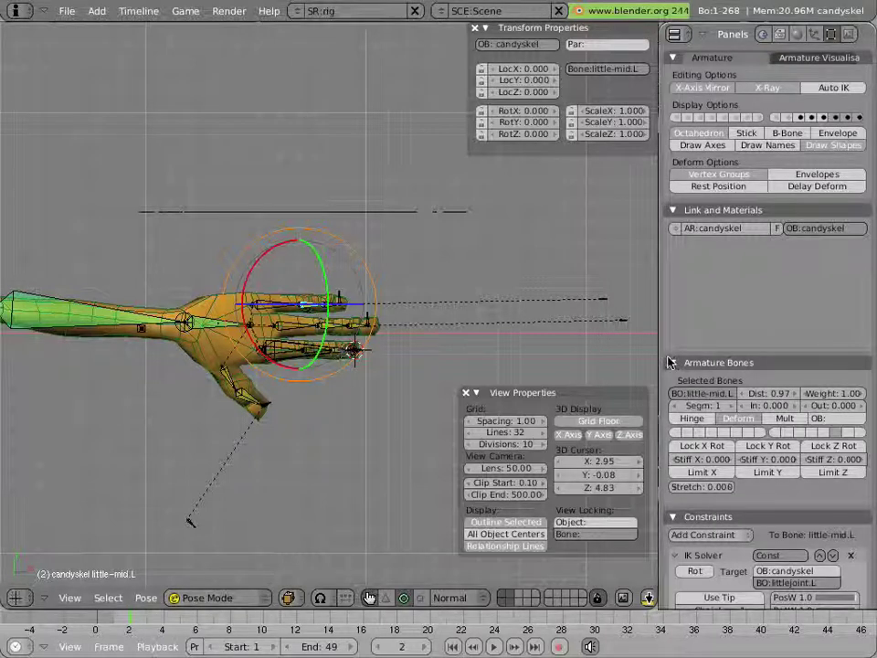
pyautogui.click(620, 345)
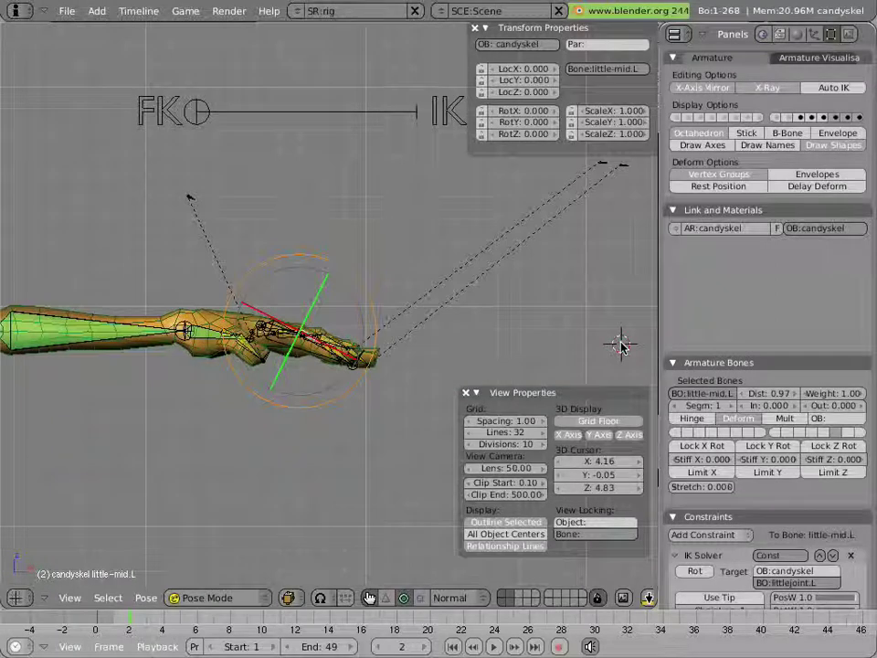
pyautogui.click(618, 166)
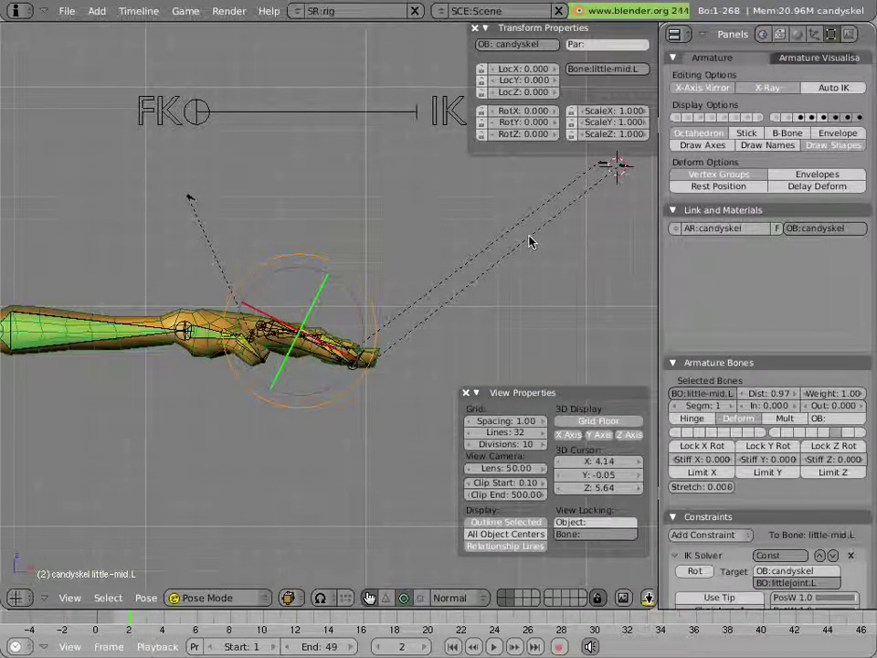
# Switch to Edit Mode, deselect all bones and hide the other fingers' bone layer so only the pointer finger's bones show
pyautogui.press('Tab')
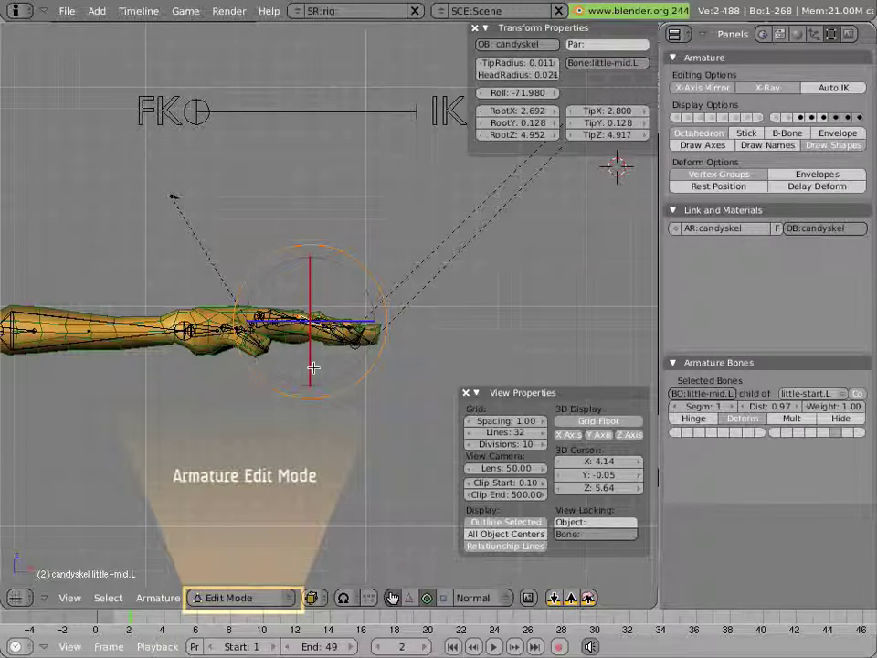
pyautogui.rightClick(352, 334)
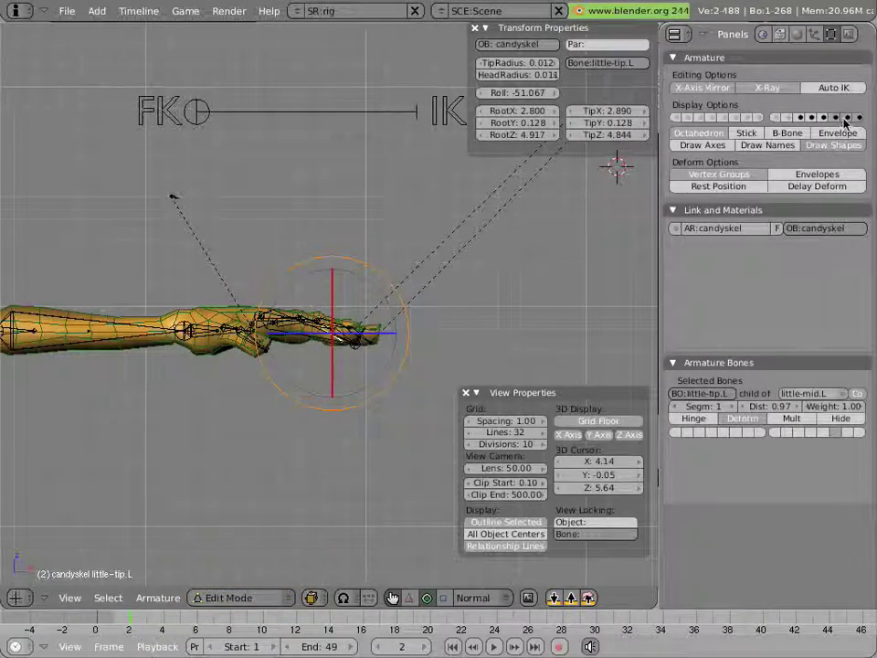
pyautogui.press('a')
pyautogui.scroll(2, 253, 365)
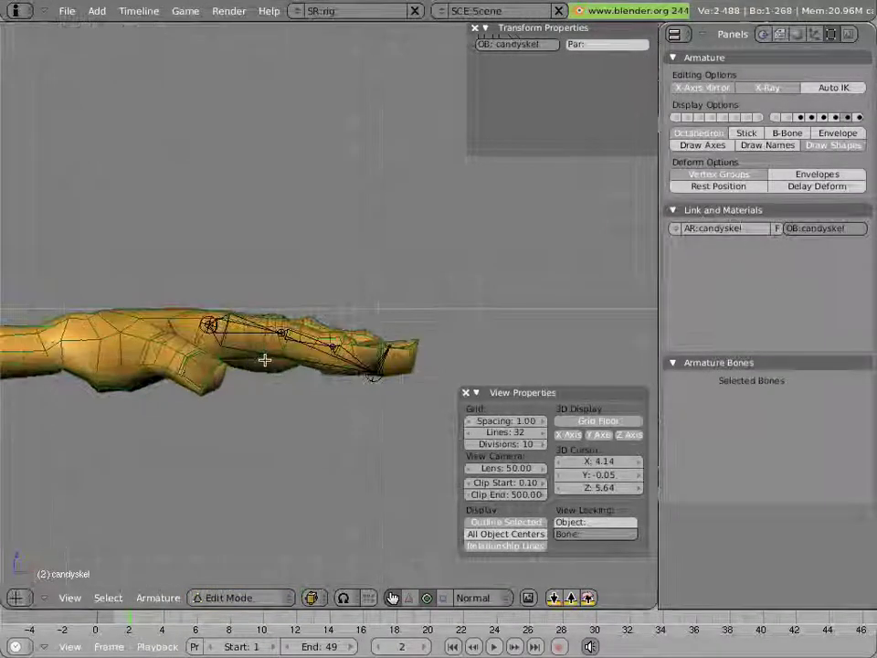
# Snap the 3D cursor to the root of the pointer bone
pyautogui.rightClick(264, 359)
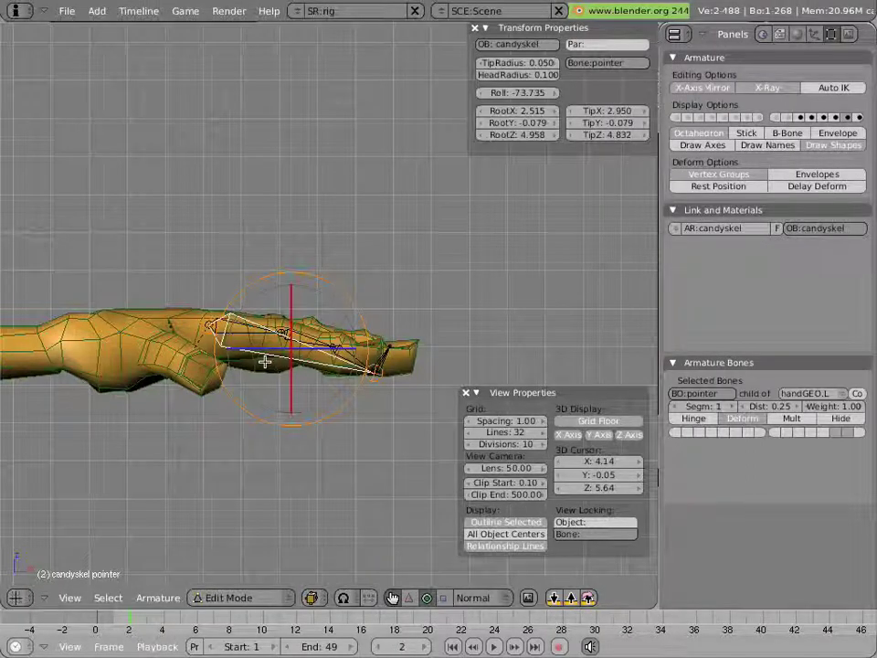
pyautogui.hotkey('shift', 's')
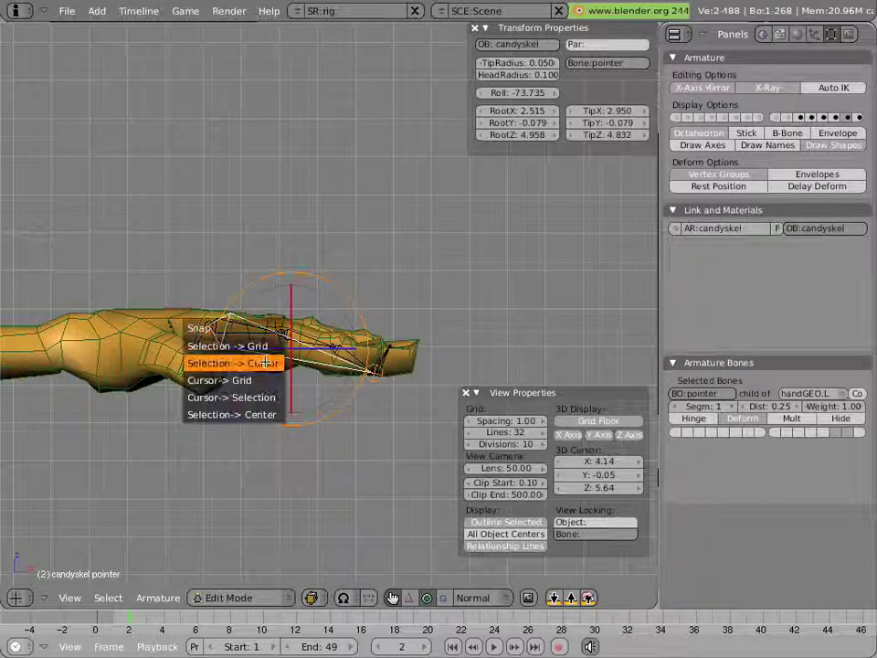
pyautogui.click(261, 397)
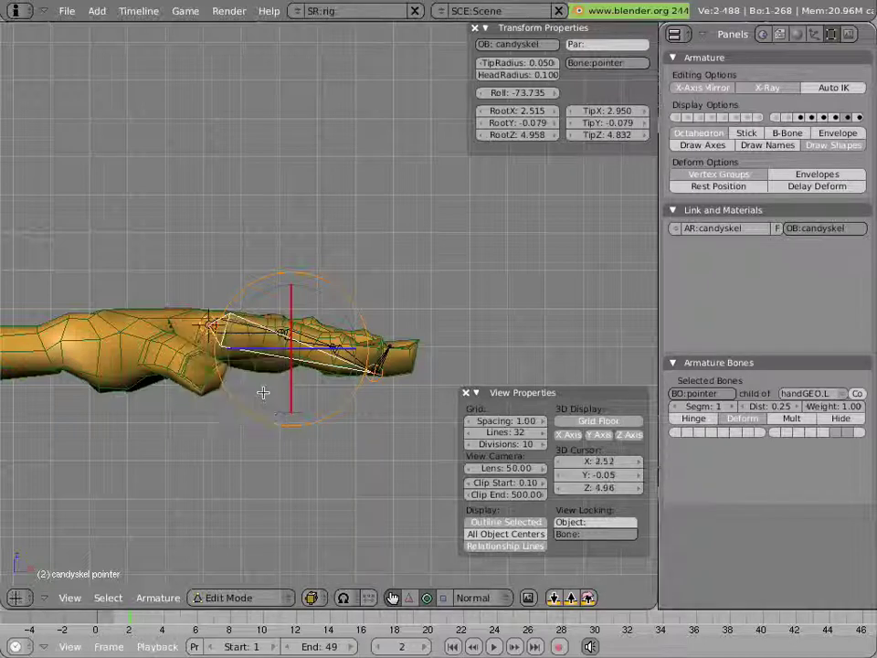
pyautogui.press('c')
# Add a new bone at the 3D cursor and move it far beyond the hand, its root at about X 4.55, Z 6.19
pyautogui.scroll(-3, 264, 369)
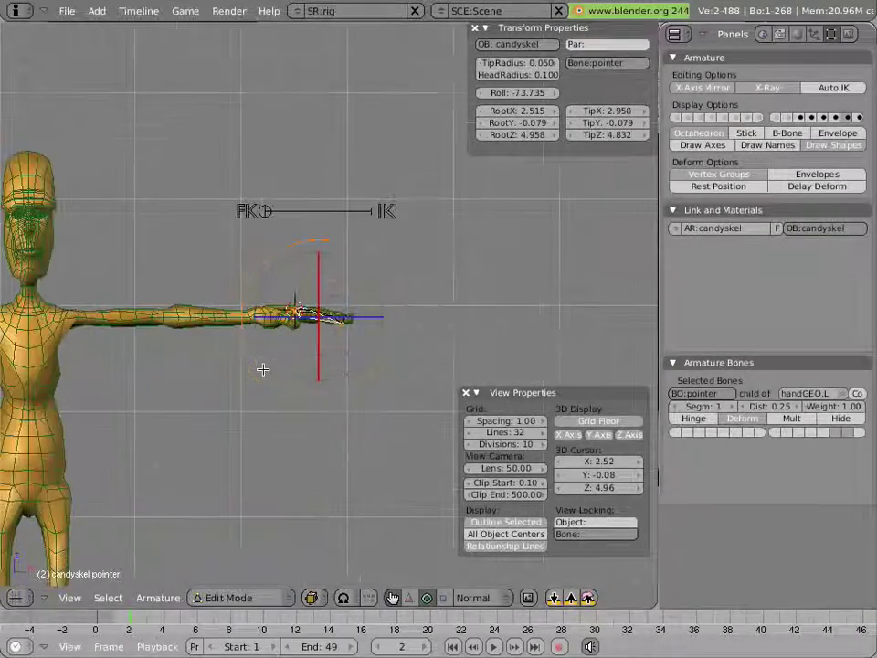
pyautogui.press('space')
pyautogui.click(356, 365)
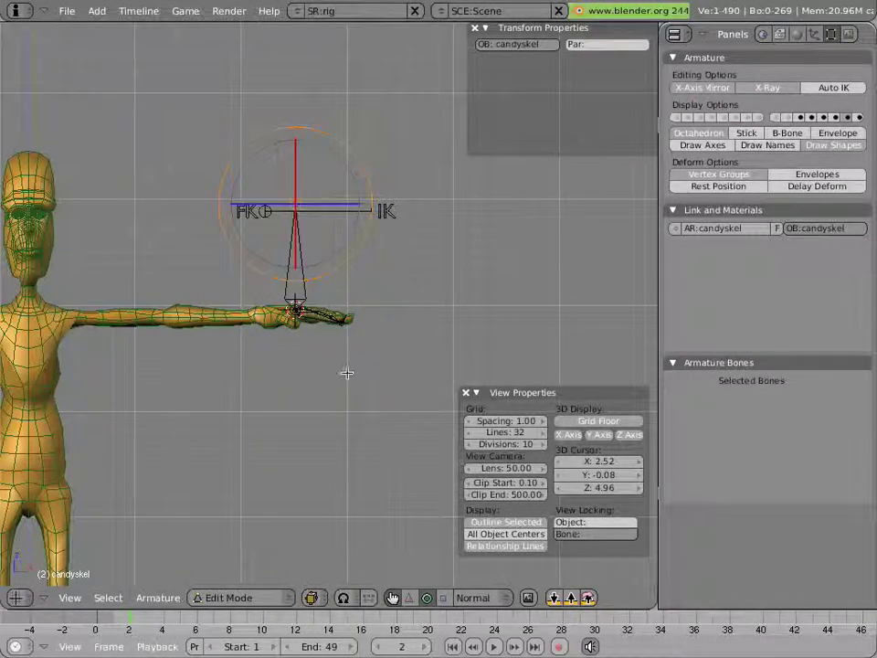
pyautogui.rightClick(295, 269)
pyautogui.press('g')
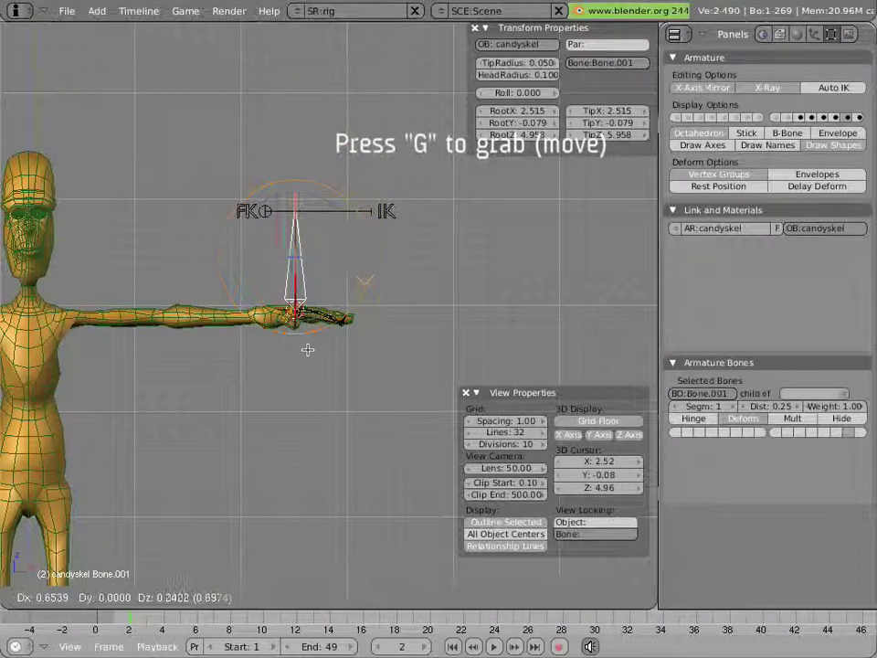
pyautogui.click(524, 219)
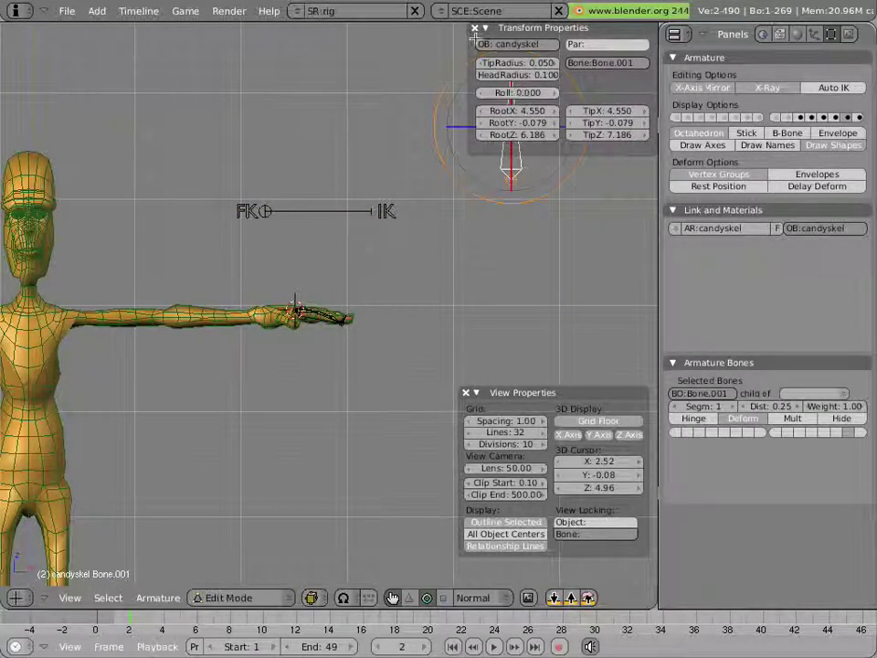
# Move the new bone's tip close to its root to make a short horizontal target bone pointing away from the hand
pyautogui.press('n')
pyautogui.press('a')
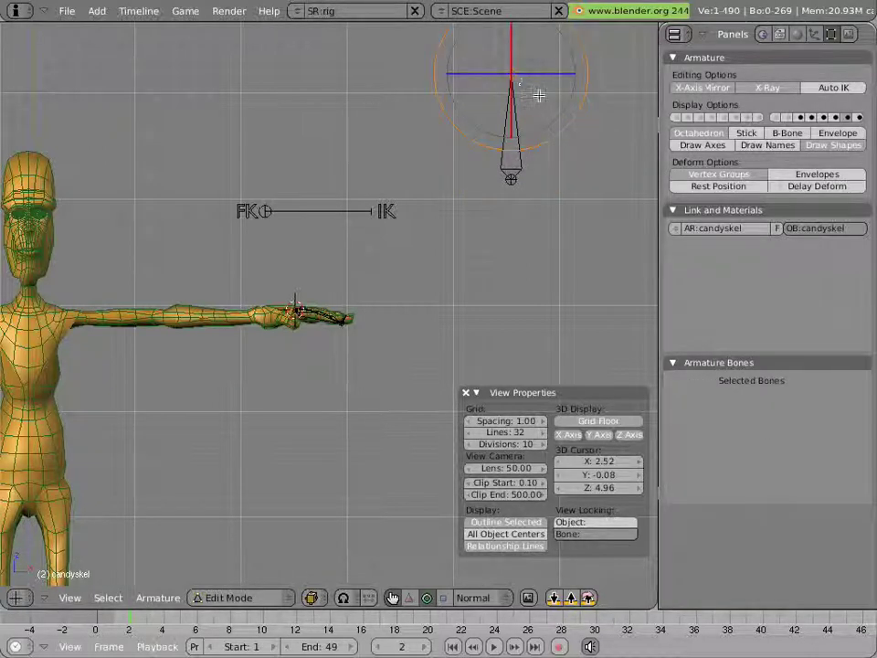
pyautogui.press('g')
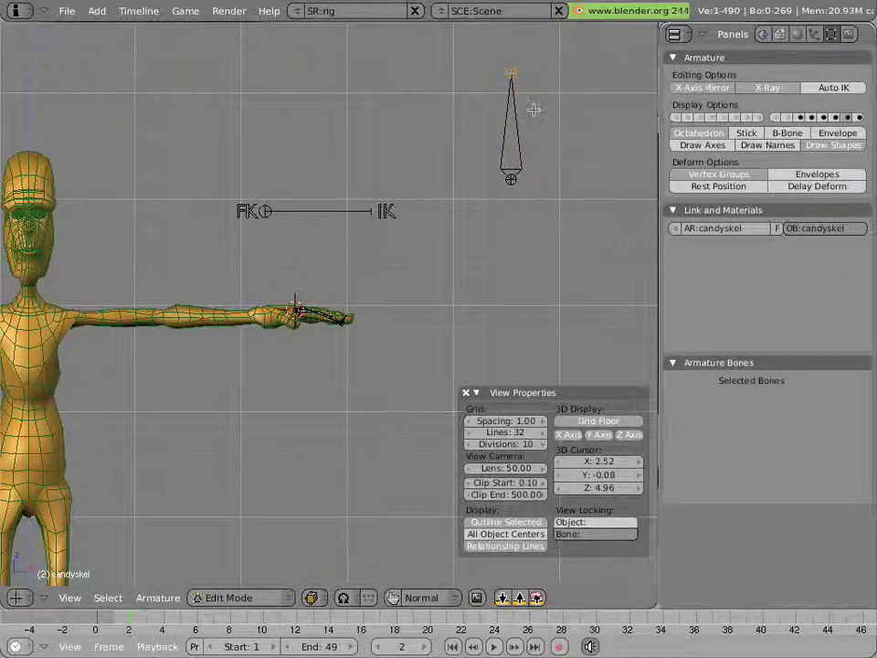
pyautogui.click(544, 212)
# Parent the distant target bone Bone.001 to the pointer bone with Keep Offset
pyautogui.scroll(4, 545, 213)
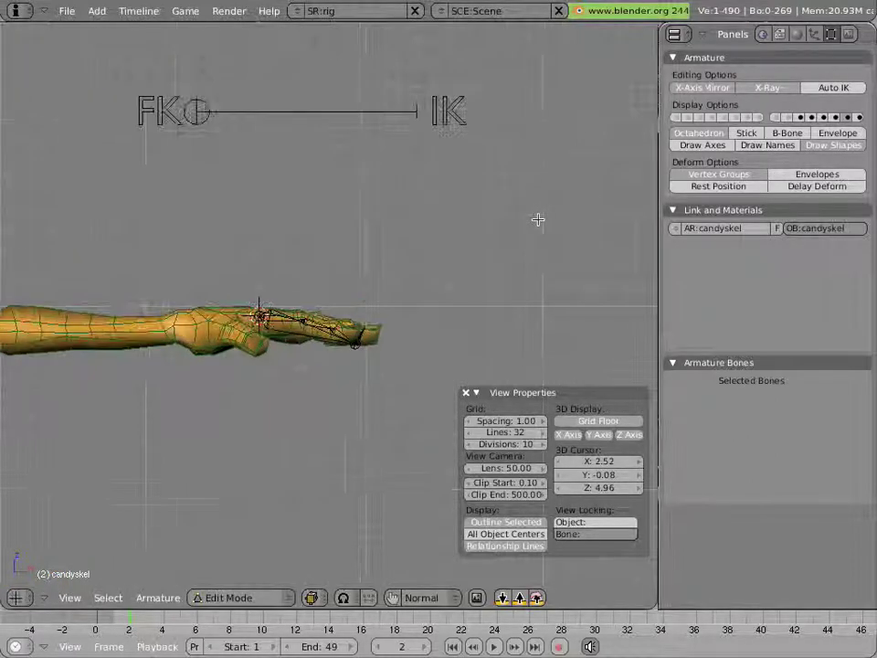
pyautogui.keyDown('shift'); pyautogui.moveTo(536, 217); pyautogui.dragTo(419, 278, button='middle'); pyautogui.keyUp('shift')
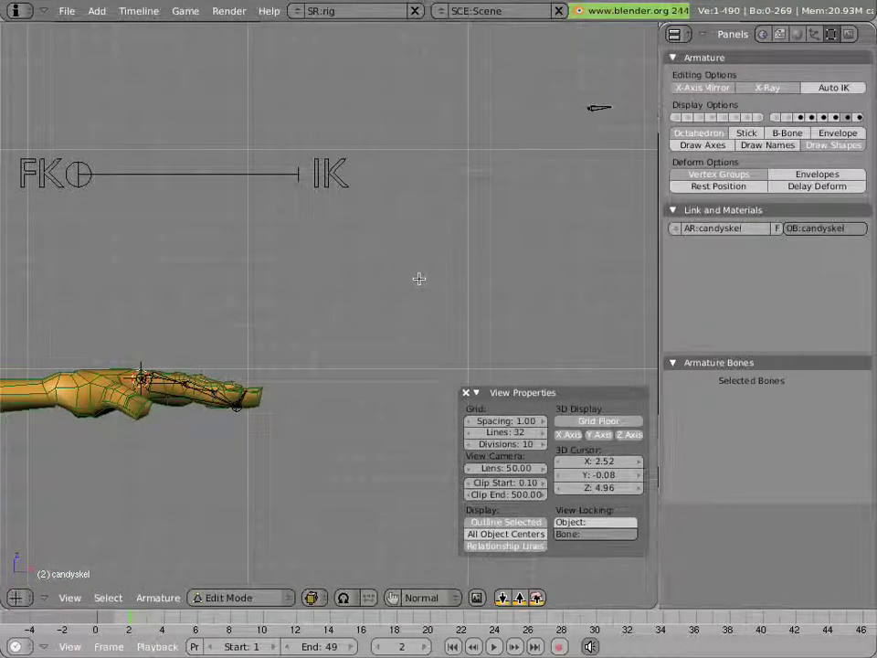
pyautogui.rightClick(599, 108)
pyautogui.keyDown('shift'); pyautogui.rightClick(195, 396); pyautogui.keyUp('shift')
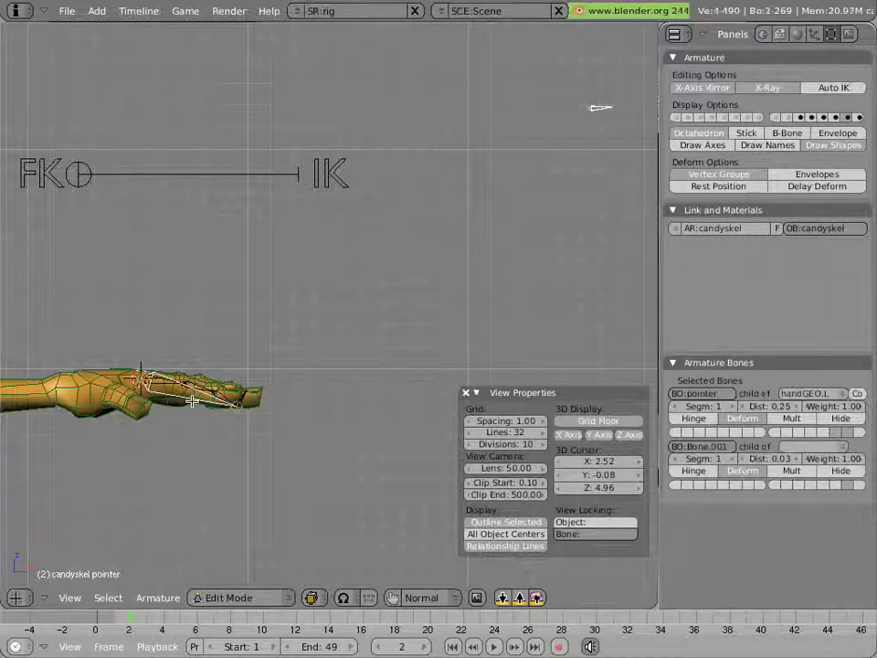
pyautogui.hotkey('ctrl', 'p')
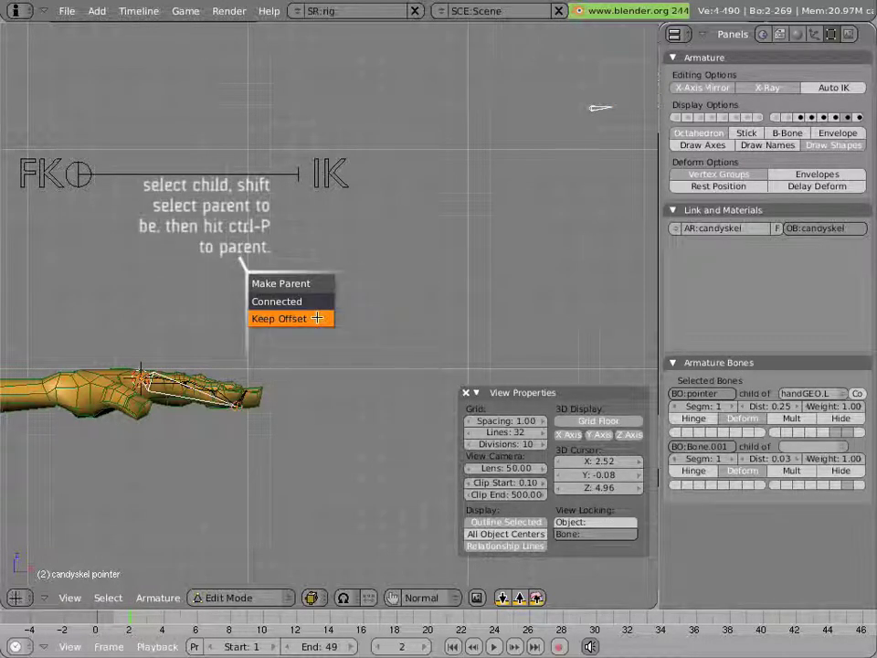
pyautogui.click(317, 318)
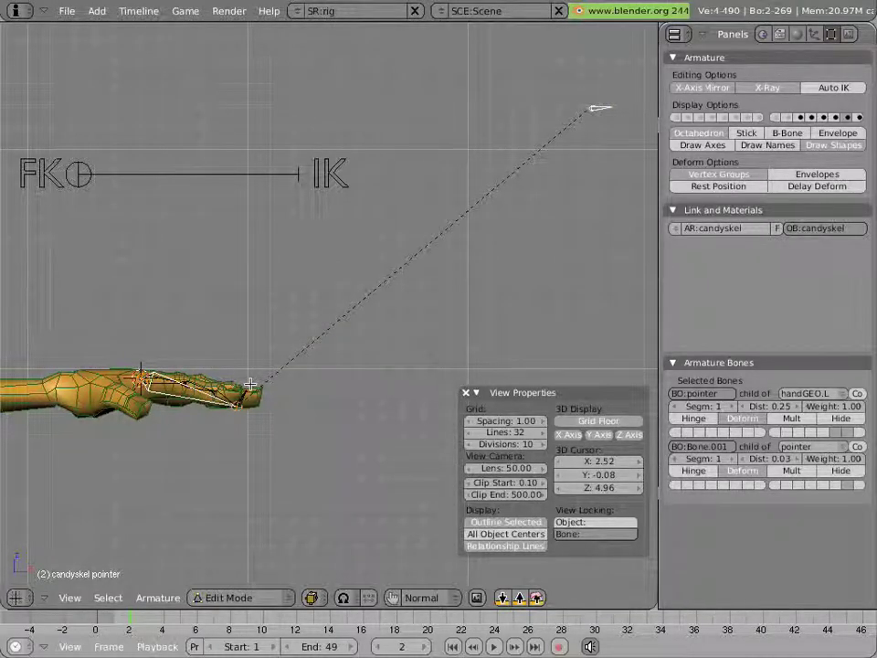
# In Pose Mode, add an IK constraint to pointer-mid.L with Bone.001 as its target
pyautogui.hotkey('ctrl', 'Tab')
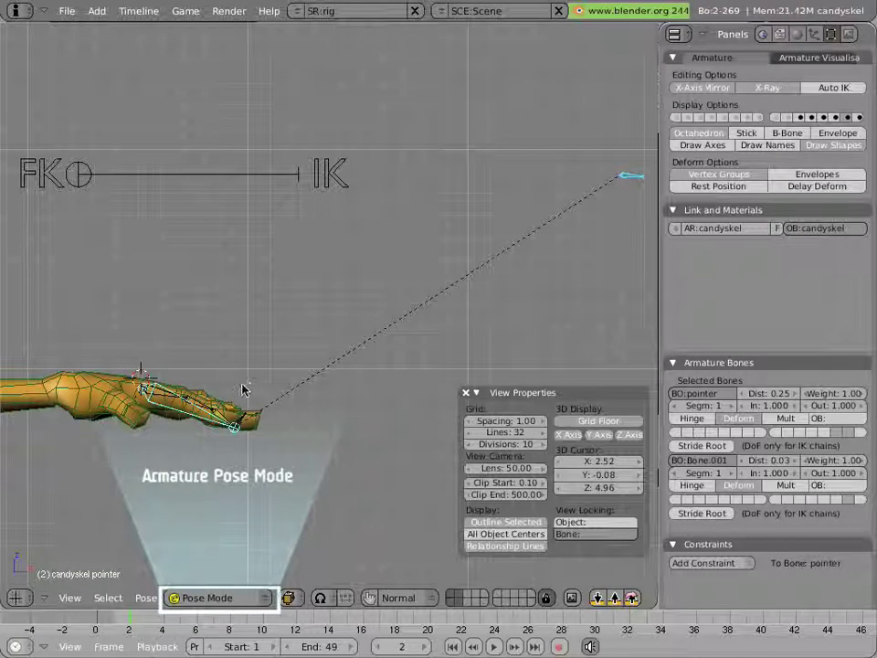
pyautogui.keyDown('shift'); pyautogui.rightClick(630, 176); pyautogui.keyUp('shift')
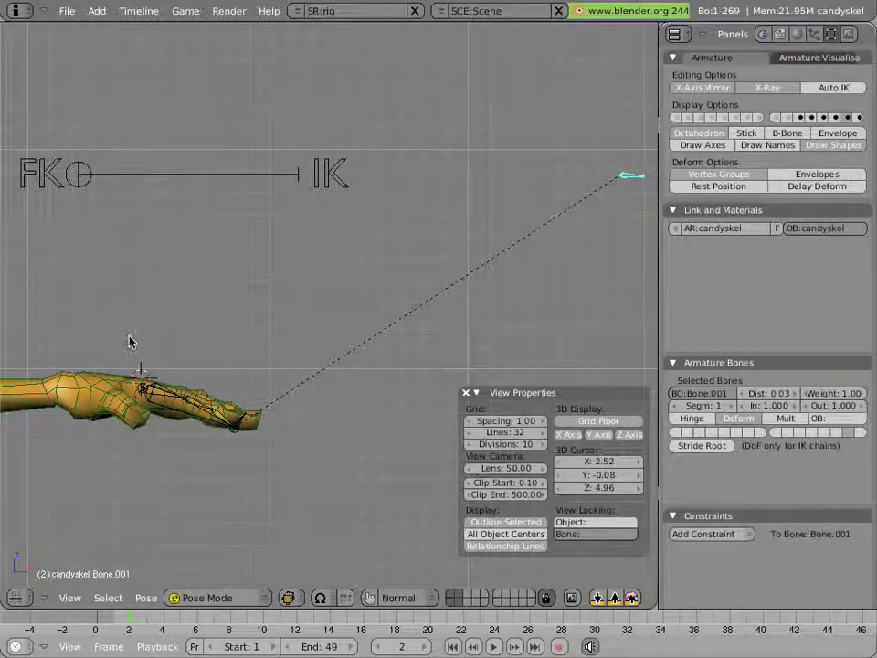
pyautogui.scroll(5, 133, 351)
pyautogui.moveTo(130, 365); pyautogui.dragTo(241, 251, button='middle')
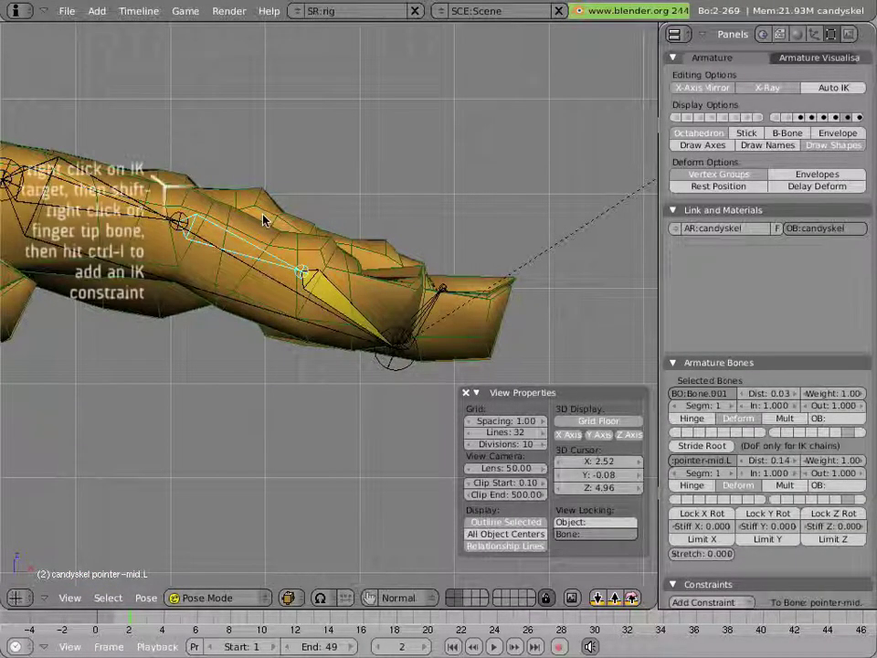
pyautogui.hotkey('ctrl', 'i')
pyautogui.click(264, 219)
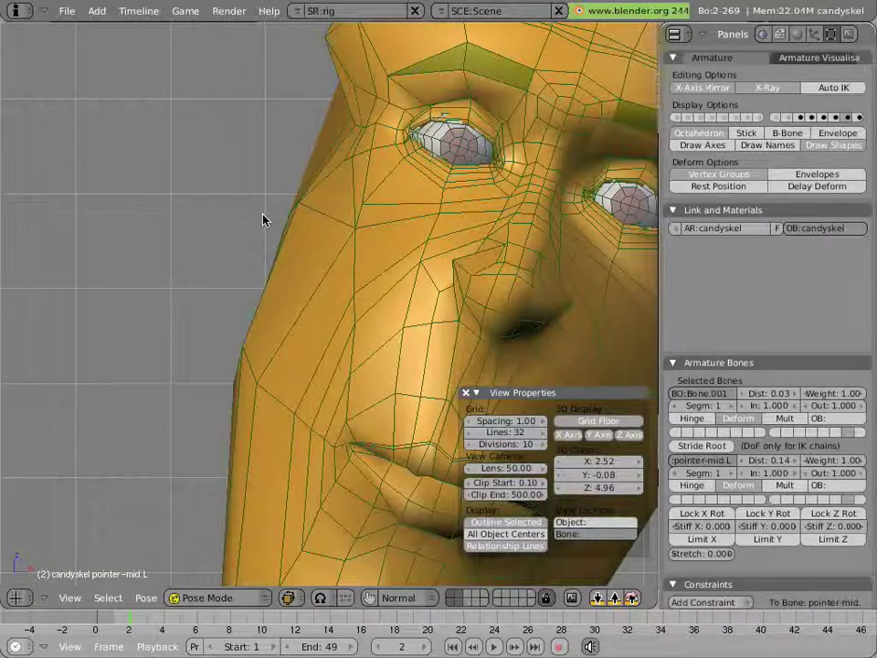
# Set the chain length of pointer-mid.L's IK Solver to 1 and turn off Use Tip
pyautogui.scroll(-6, 263, 220)
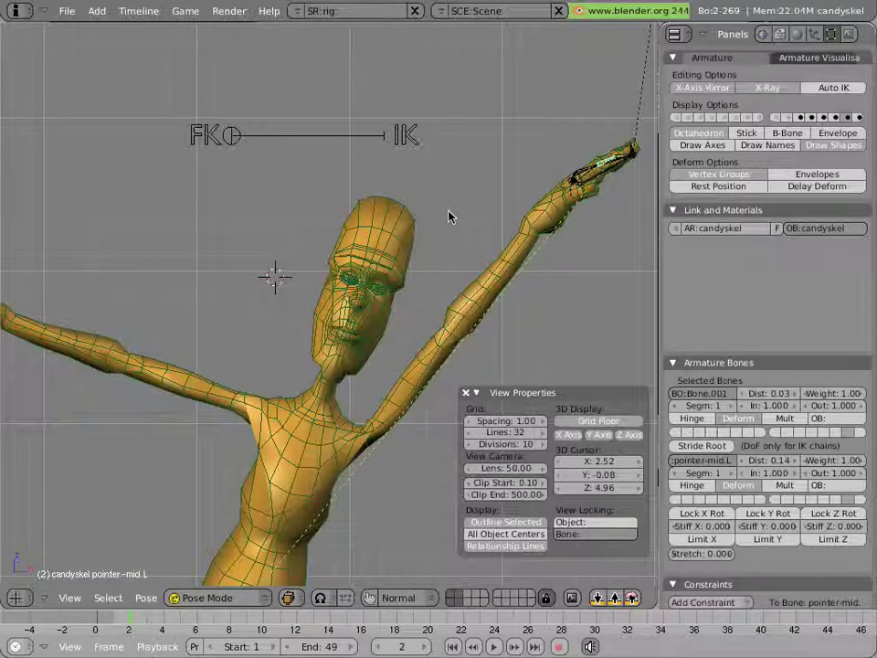
pyautogui.keyDown('shift'); pyautogui.moveTo(447, 218); pyautogui.dragTo(304, 260, button='middle'); pyautogui.keyUp('shift')
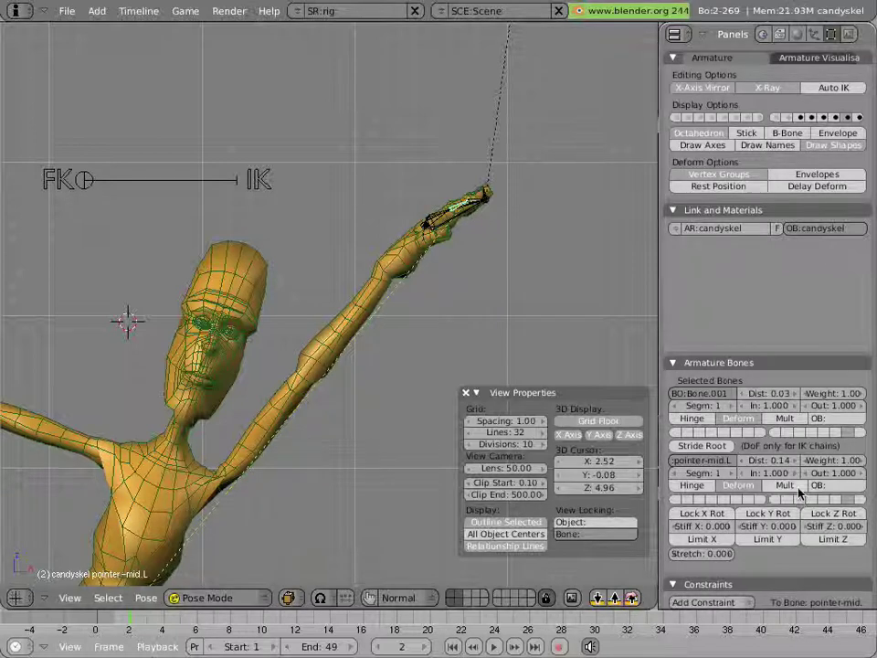
pyautogui.scroll(-5, 797, 485)
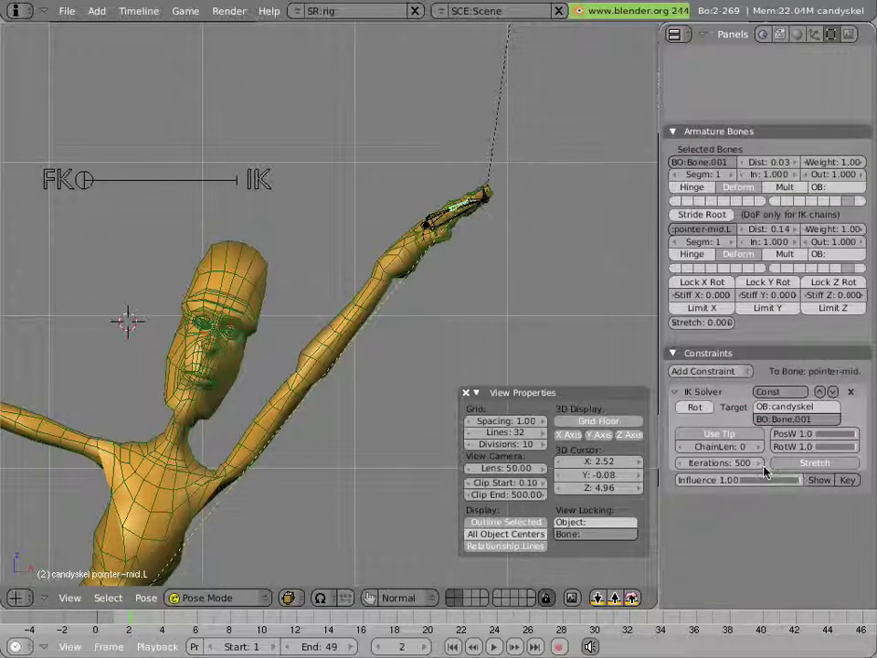
pyautogui.click(758, 450)
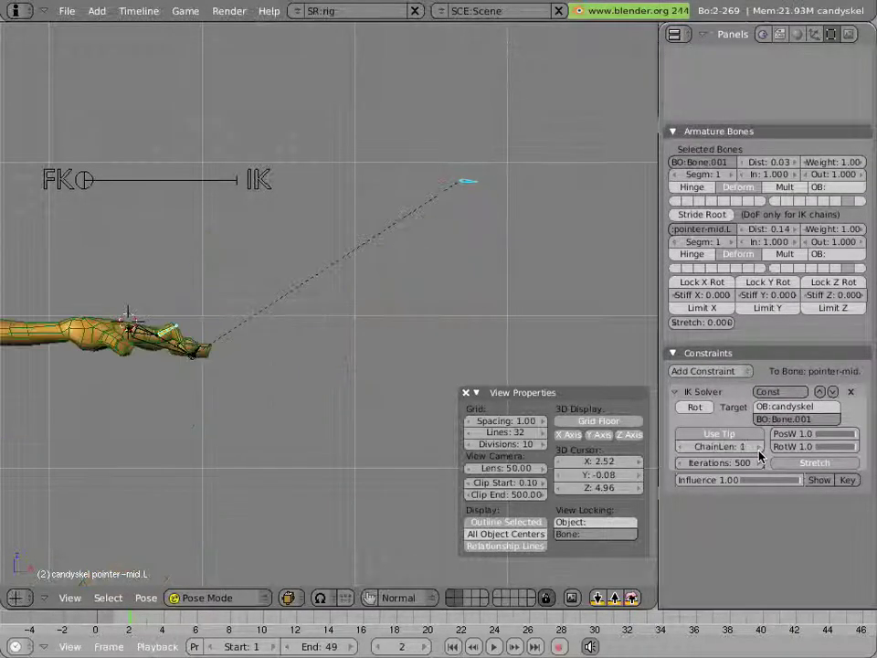
pyautogui.scroll(4, 65, 366)
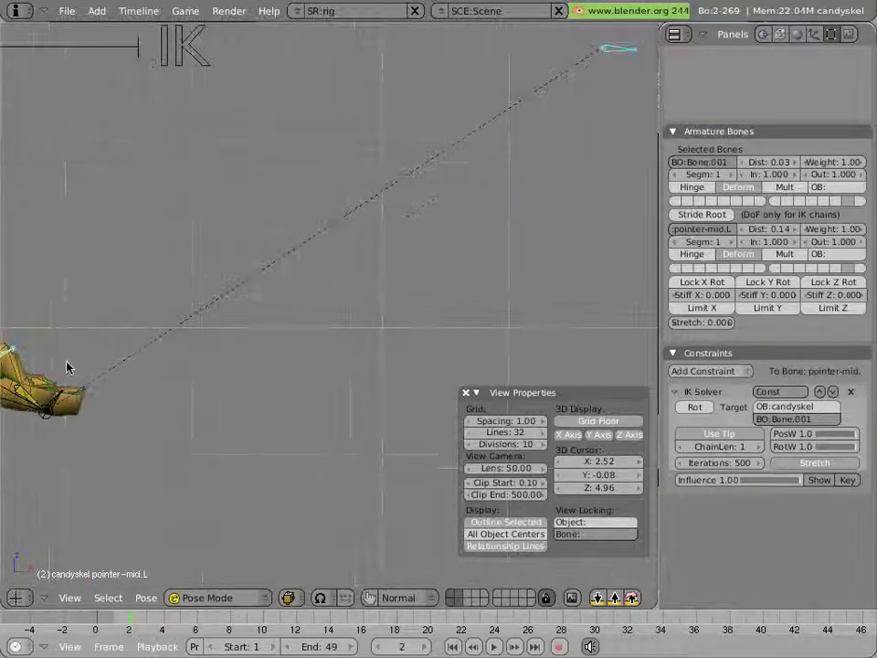
pyautogui.scroll(-2, 65, 365)
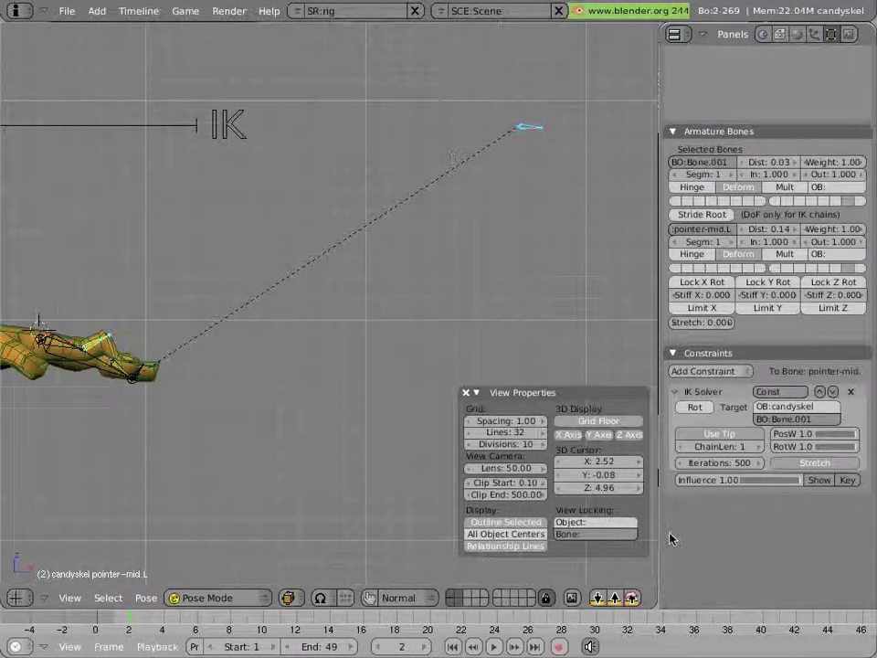
pyautogui.click(715, 436)
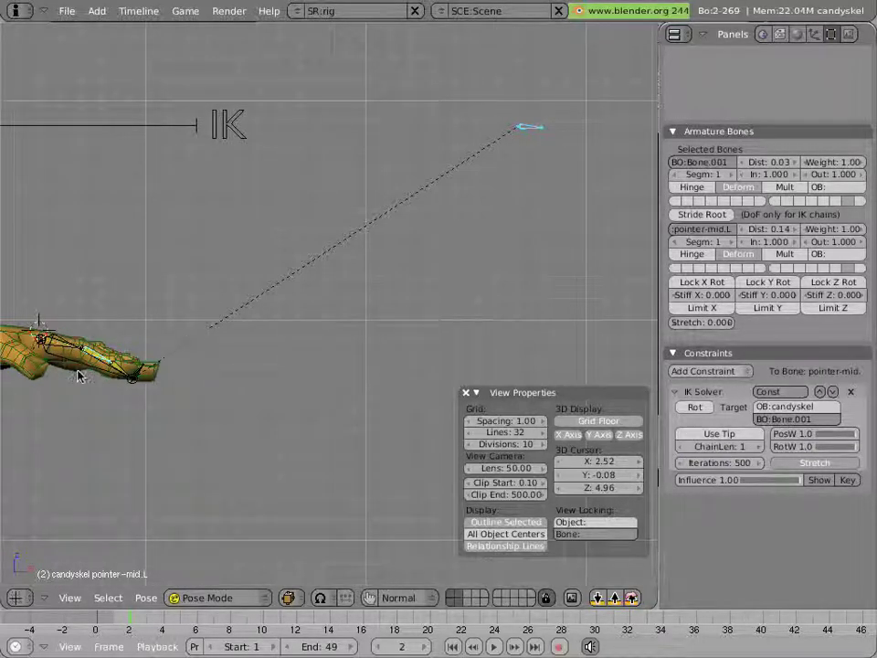
# Select the pointer bone and lock its Y rotation in the transform properties
pyautogui.rightClick(78, 375)
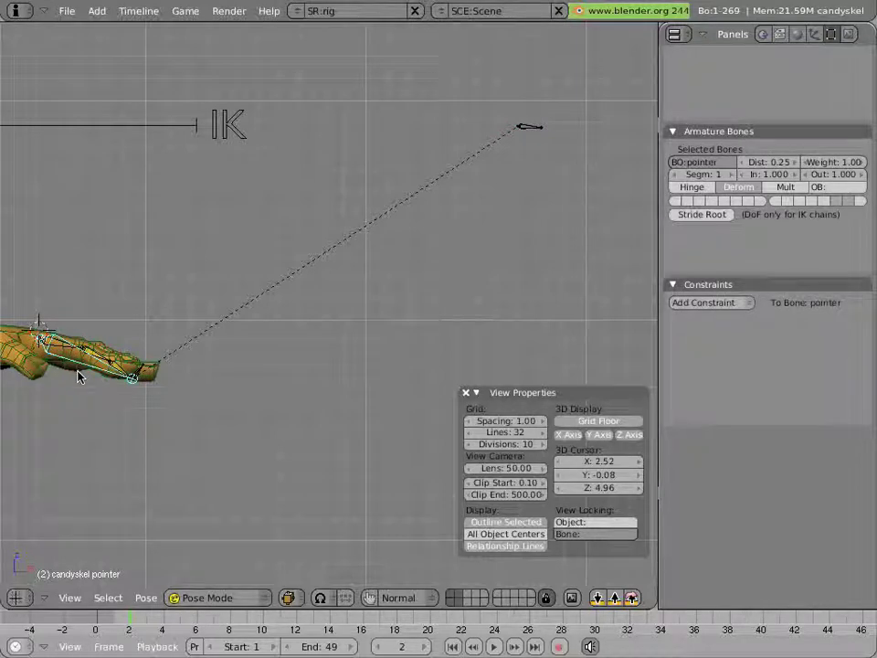
pyautogui.keyDown('shift'); pyautogui.moveTo(79, 375); pyautogui.dragTo(314, 333, button='middle'); pyautogui.keyUp('shift')
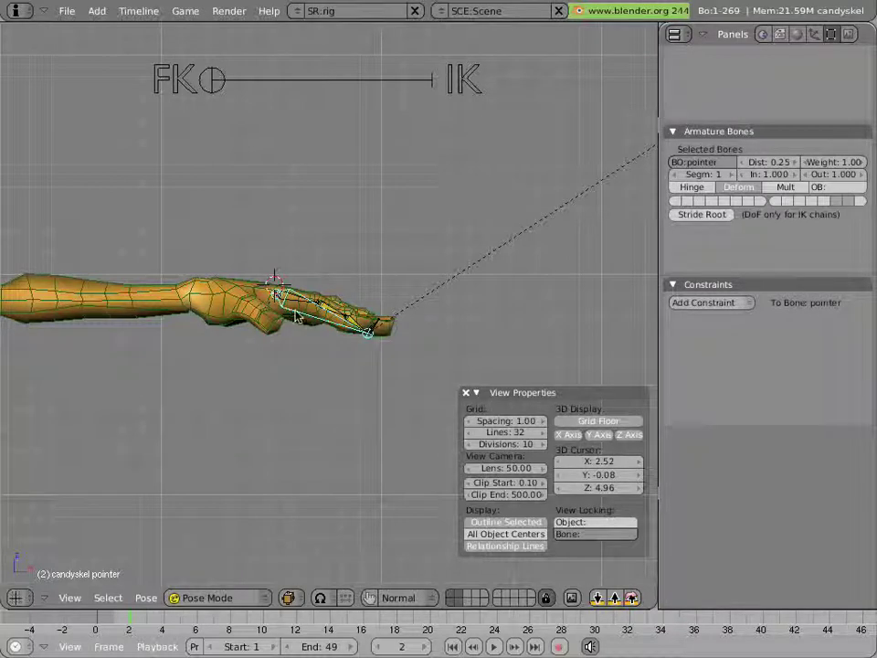
pyautogui.press('n')
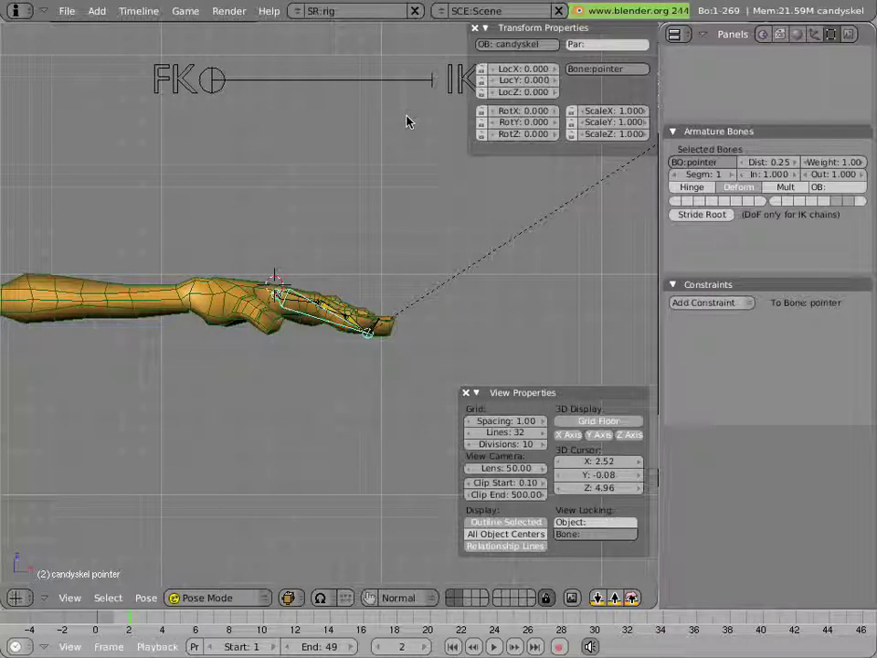
pyautogui.click(482, 123)
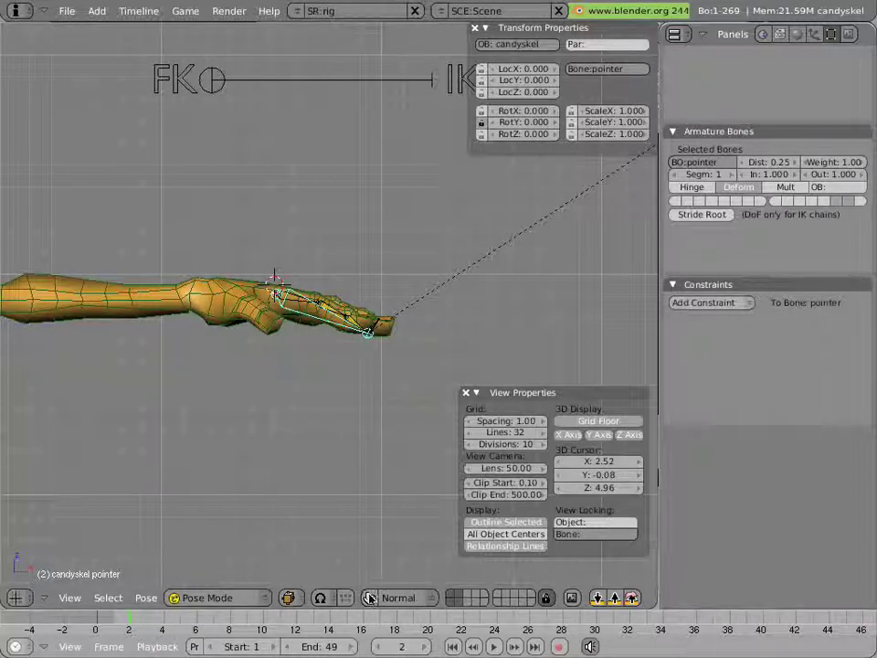
# Enable the 3D transform manipulator and move the pointer bone to armature layer 5
pyautogui.click(368, 597)
pyautogui.moveTo(265, 384); pyautogui.dragTo(178, 417, button='middle')
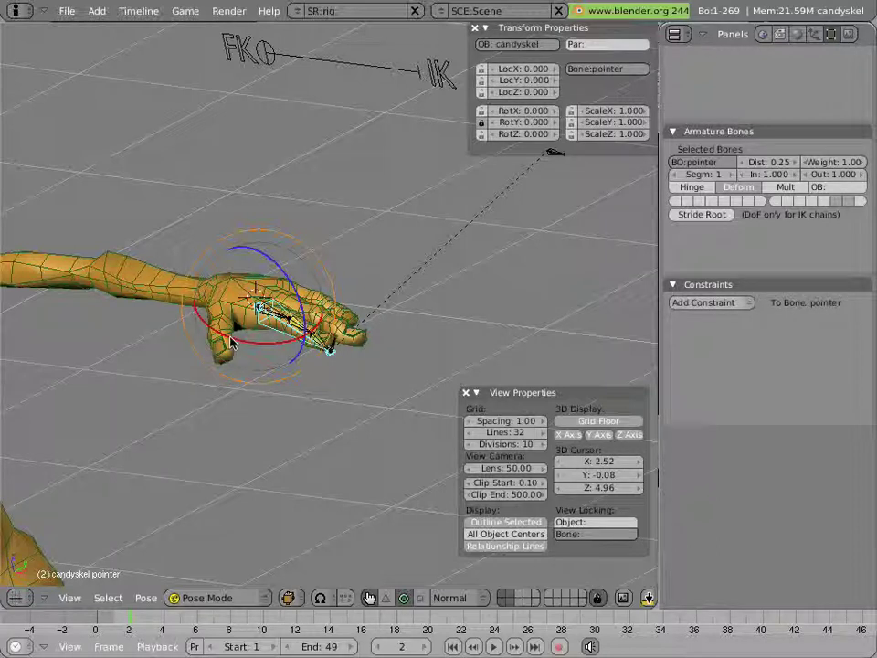
pyautogui.press('m')
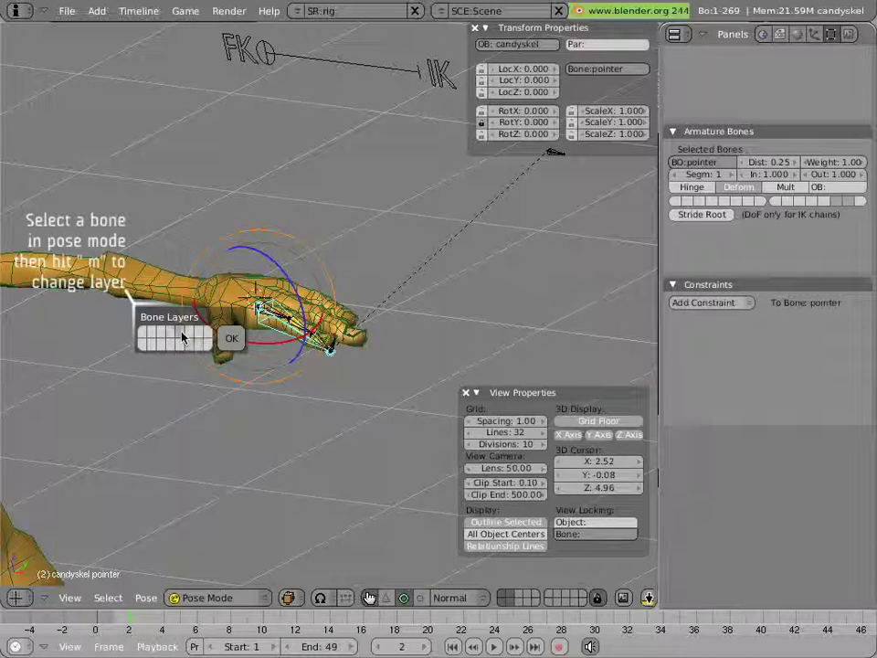
pyautogui.click(233, 337)
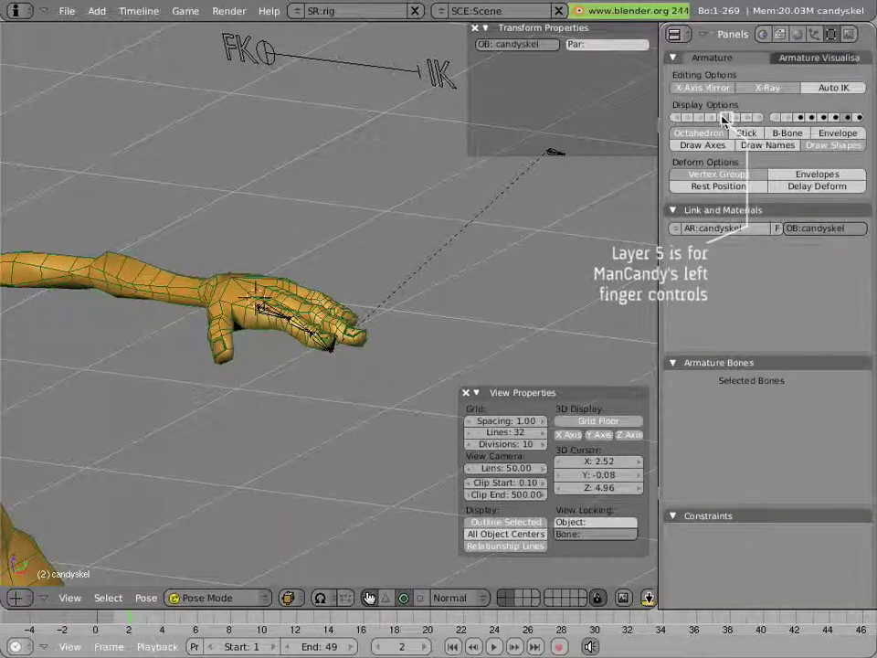
# Show only armature layer 5 with the left finger controls and set the bone display to Stick
pyautogui.click(728, 117)
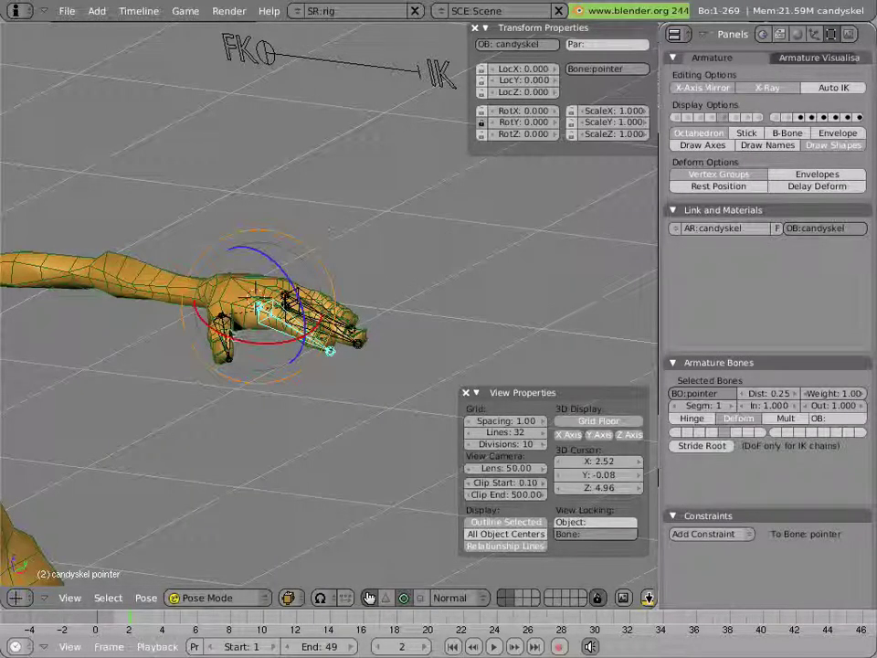
pyautogui.scroll(4, 559, 161)
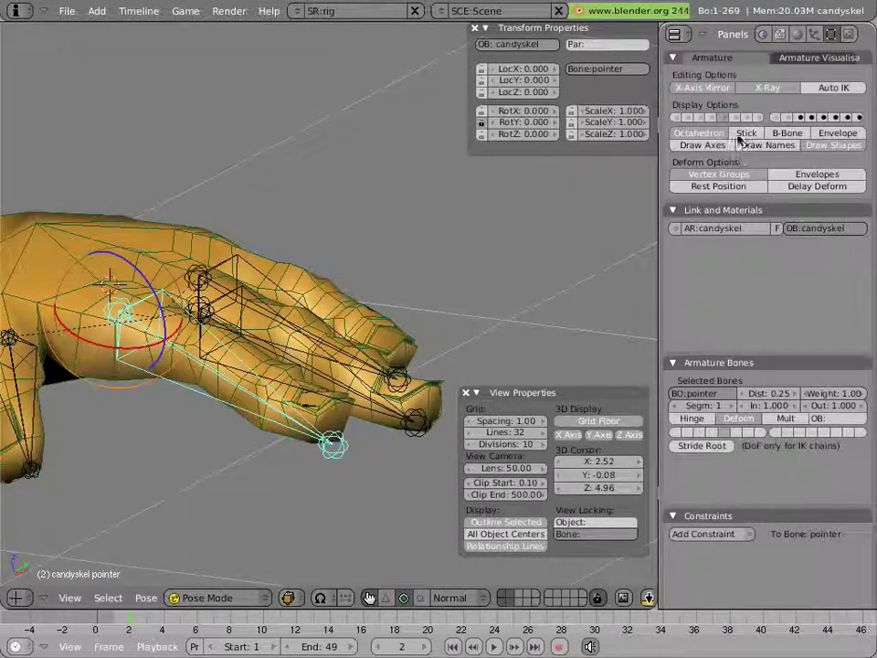
pyautogui.click(746, 133)
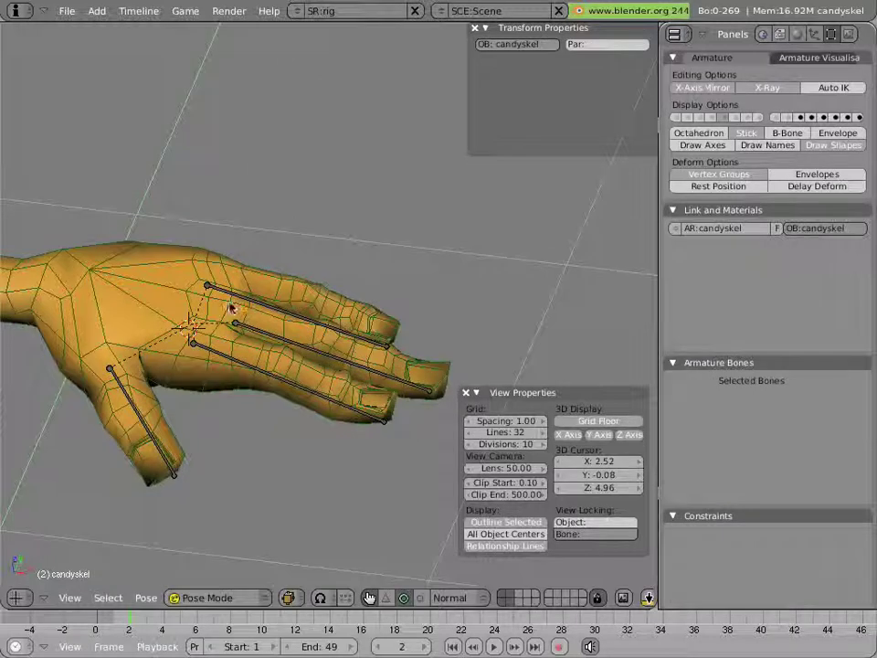
# Test-curl the pointer finger by scaling its control bone to about 0.45 and rotating it to about 19° on Z
pyautogui.moveTo(178, 233); pyautogui.dragTo(315, 270, button='middle')
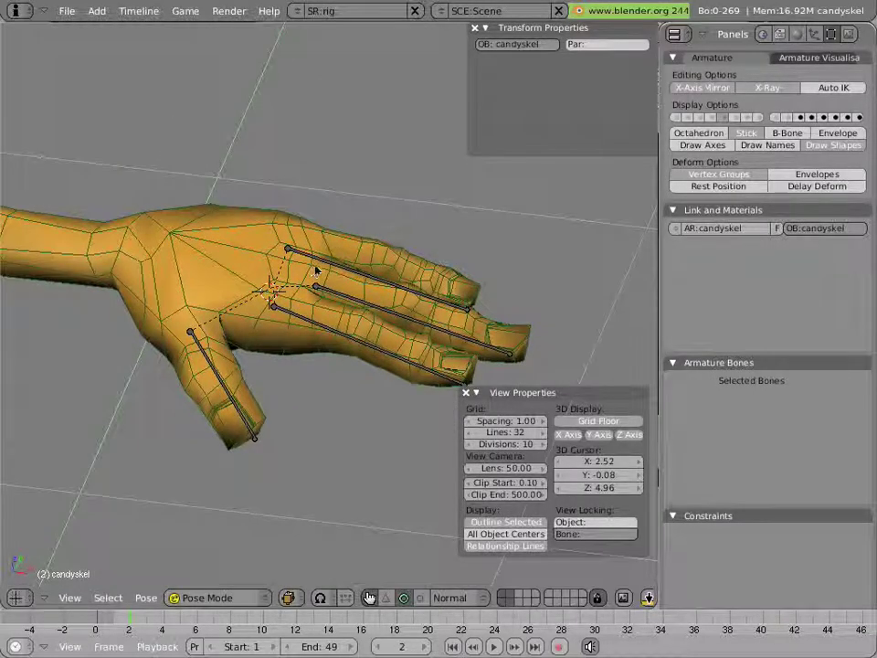
pyautogui.rightClick(303, 321)
pyautogui.moveTo(303, 322)
pyautogui.mouseDown()
pyautogui.moveTo(256, 301)
pyautogui.moveTo(302, 274)
pyautogui.moveTo(314, 289)
pyautogui.mouseUp()
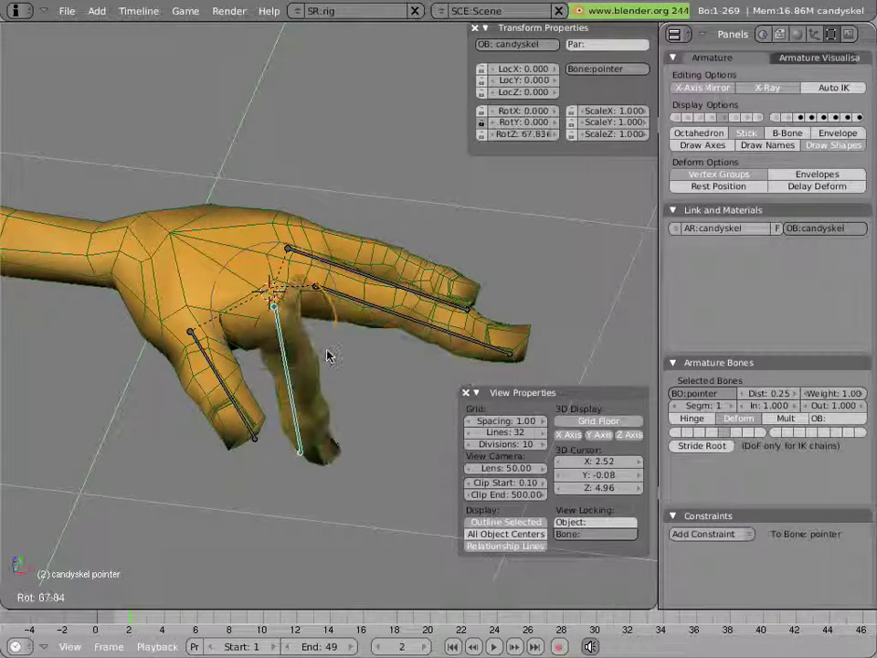
pyautogui.click(288, 251)
pyautogui.moveTo(288, 252)
pyautogui.mouseDown()
pyautogui.moveTo(329, 355)
pyautogui.moveTo(322, 413)
pyautogui.moveTo(314, 377)
pyautogui.mouseUp()
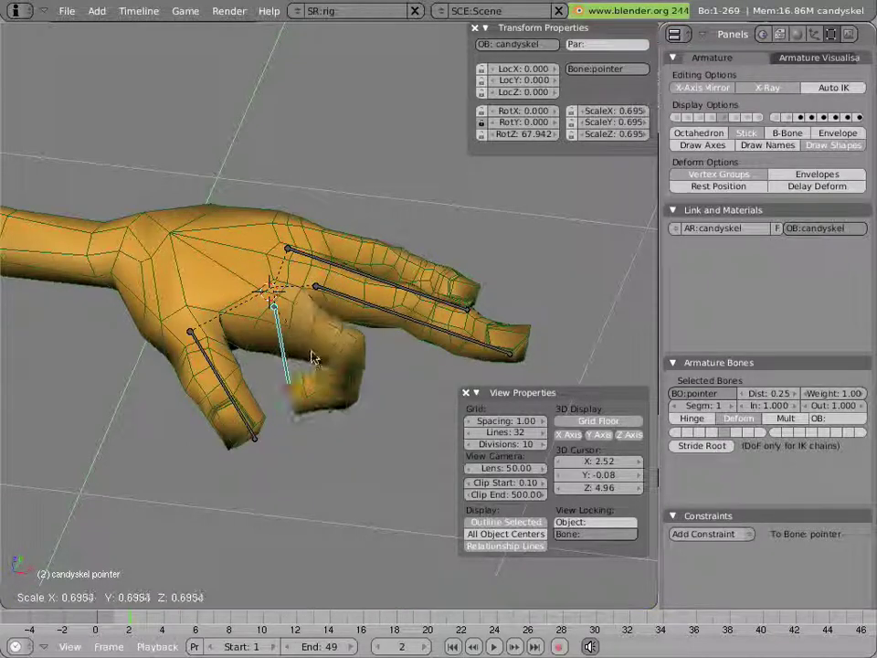
pyautogui.click(310, 353)
pyautogui.moveTo(324, 301); pyautogui.dragTo(306, 243)
pyautogui.rightClick(310, 248)
# Clear the rotation and scale of the pointer bone
pyautogui.rightClick(305, 327)
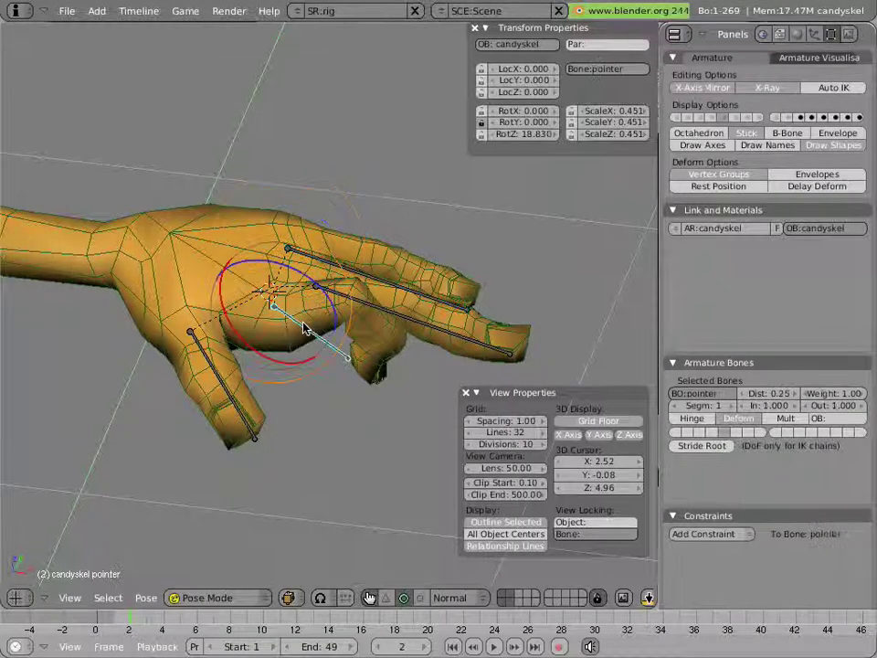
pyautogui.moveTo(306, 327); pyautogui.dragTo(305, 329)
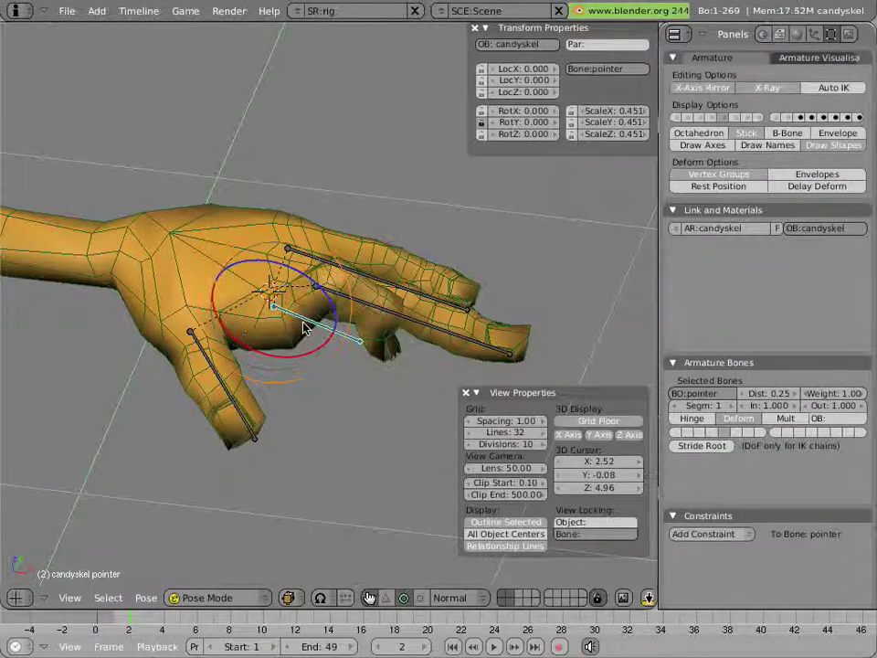
pyautogui.hotkey('alt', 's')
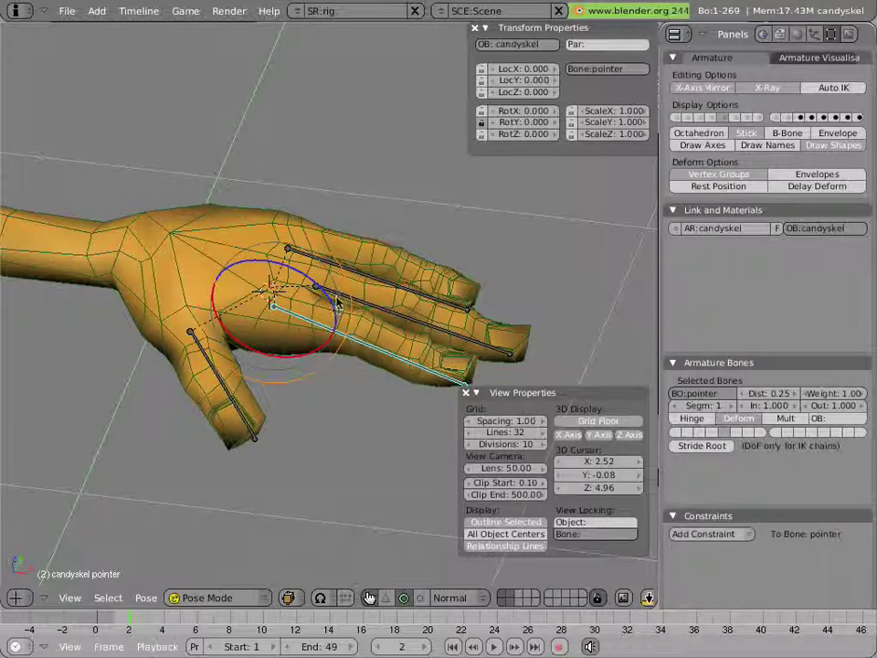
# Curl the pointer, middle.L and little.L bones together into a fist, scaling to about 0.4 and rotating little.L to about 136° on Z
pyautogui.keyDown('shift'); pyautogui.rightClick(336, 294); pyautogui.keyUp('shift')
pyautogui.keyDown('shift'); pyautogui.rightClick(339, 266); pyautogui.keyUp('shift')
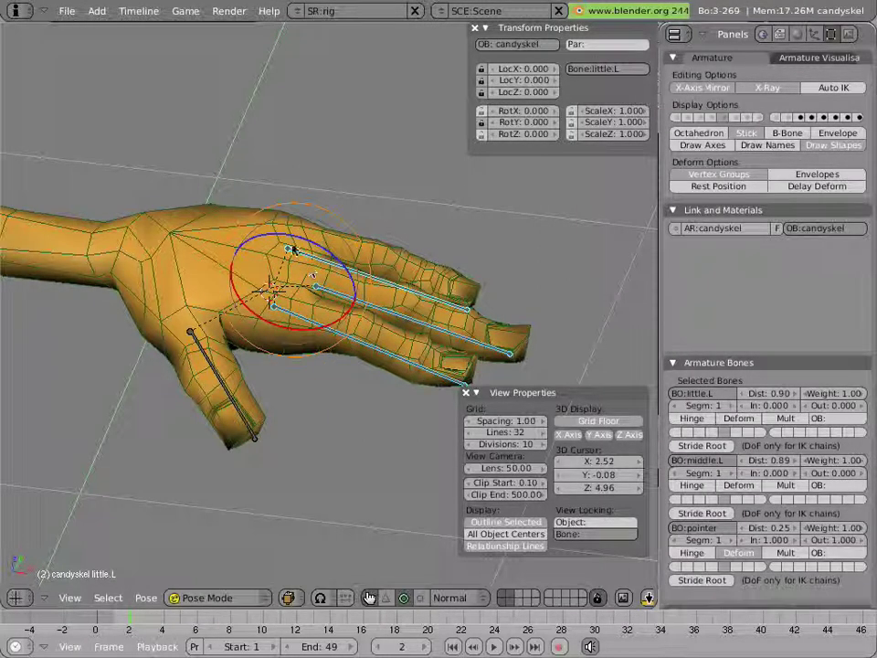
pyautogui.press('r')
pyautogui.click(314, 314)
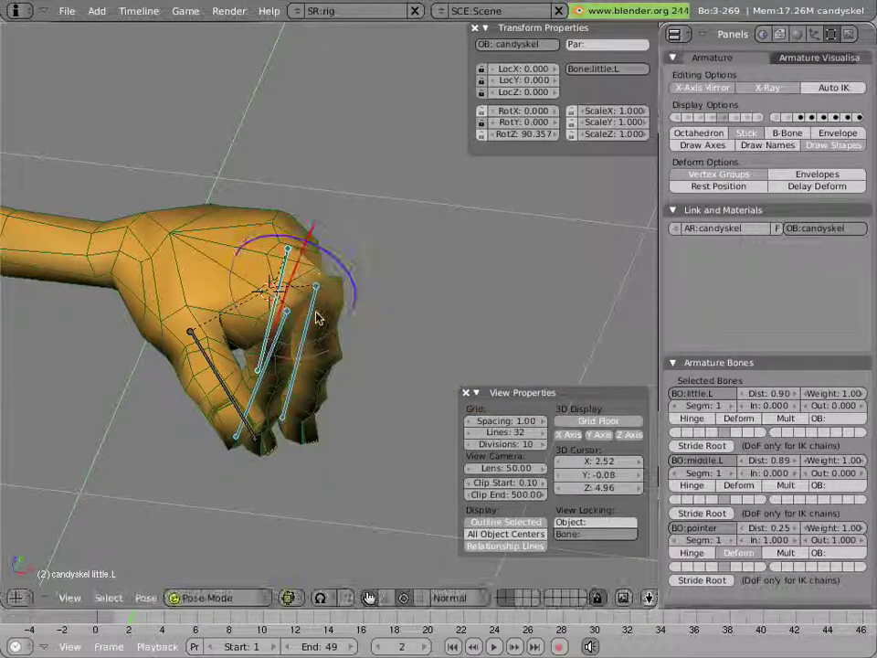
pyautogui.press('s')
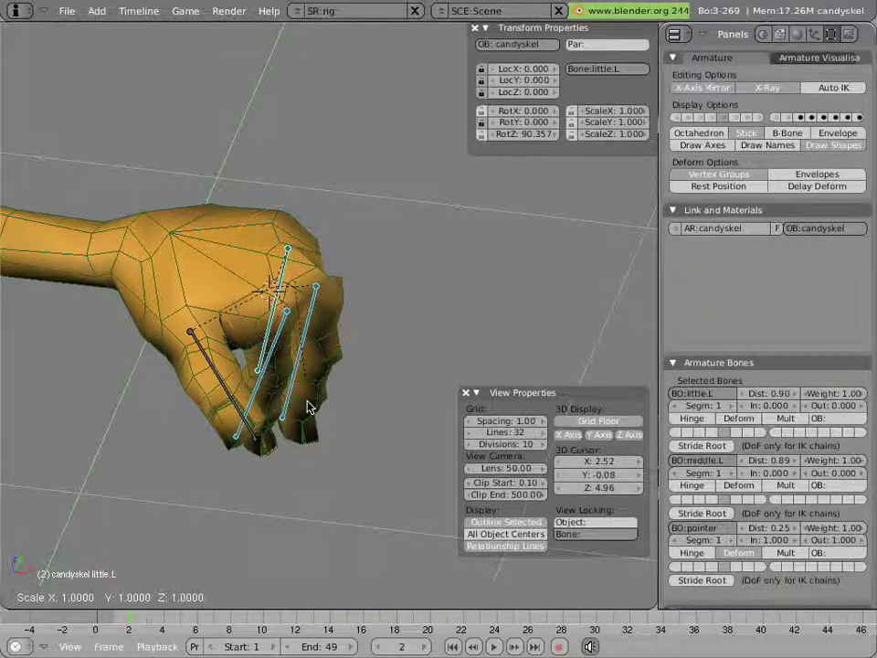
pyautogui.click(328, 293)
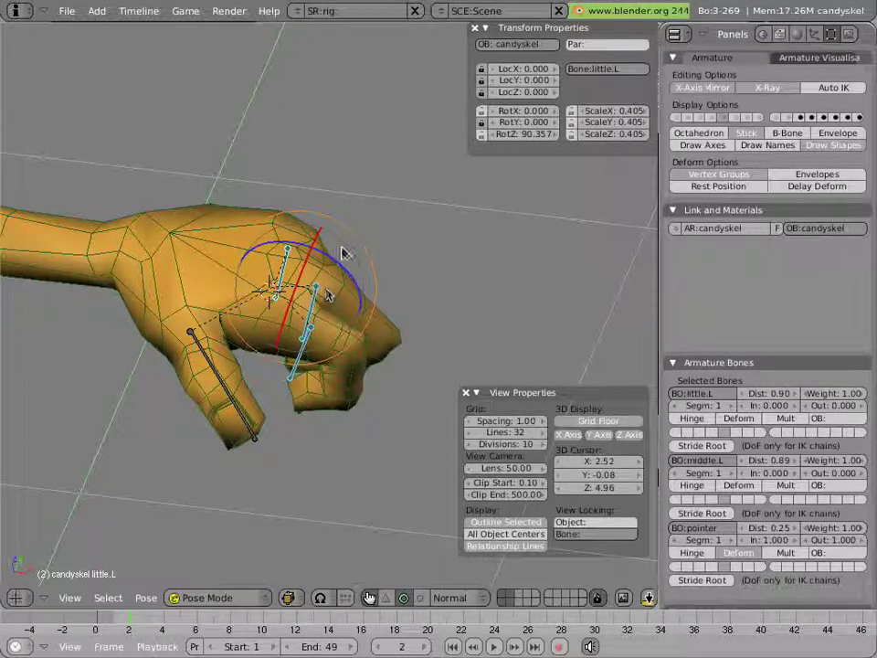
pyautogui.press('r')
pyautogui.click(357, 304)
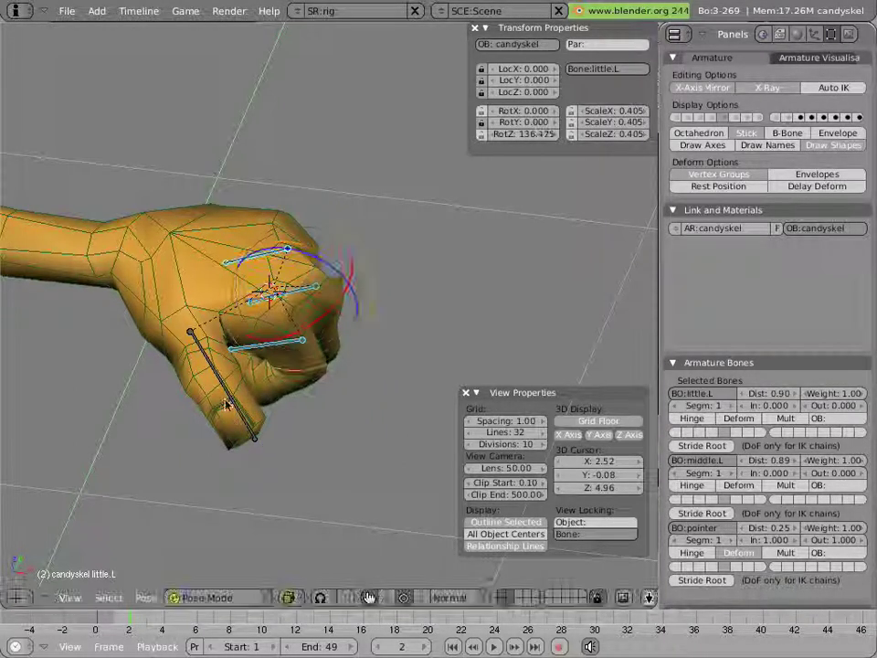
# Fold the thumb over the fist by rotating thumb.L to about -47° on X and scaling it
pyautogui.rightClick(220, 399)
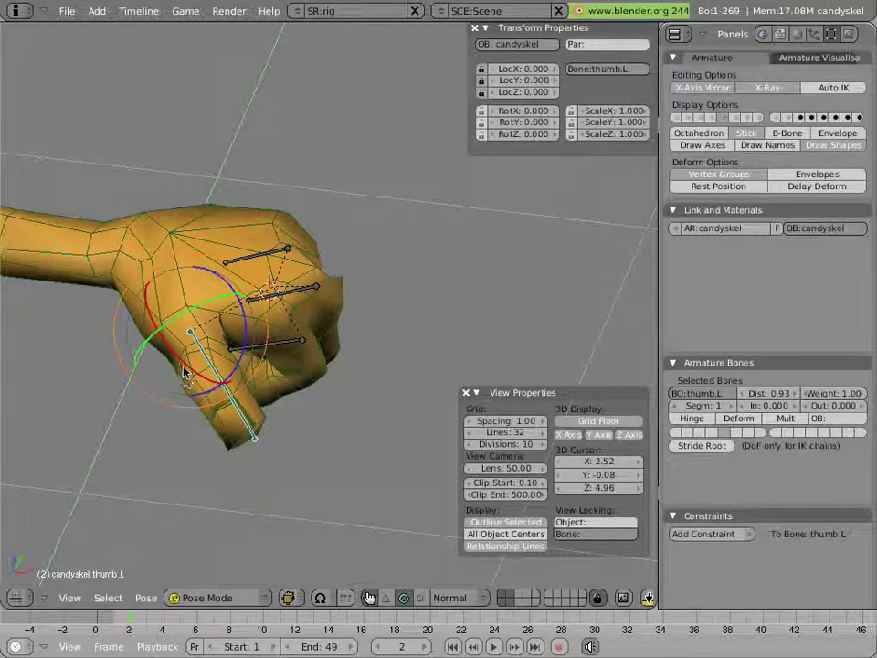
pyautogui.press('r')
pyautogui.click(242, 407)
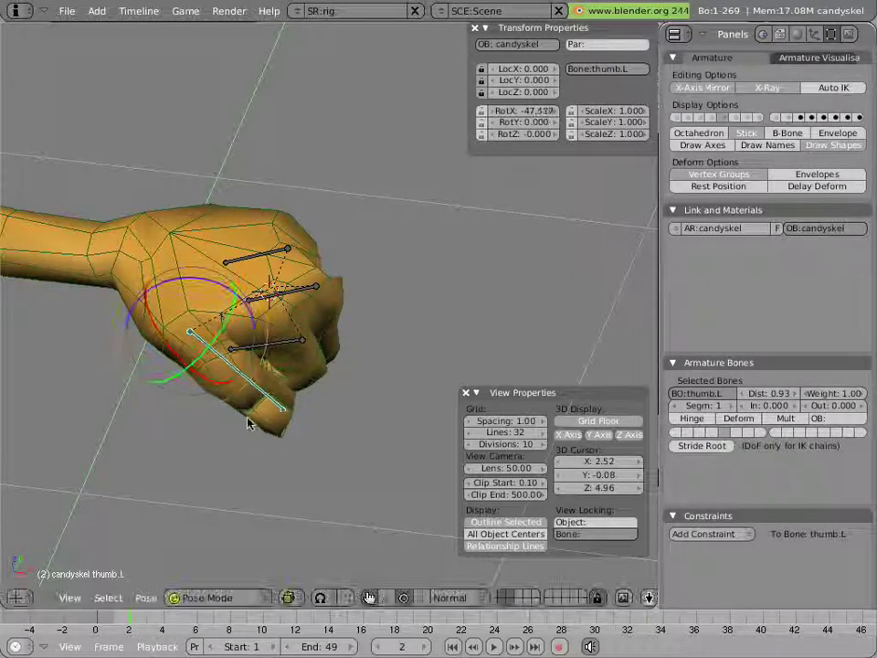
pyautogui.press('s')
pyautogui.click(294, 462)
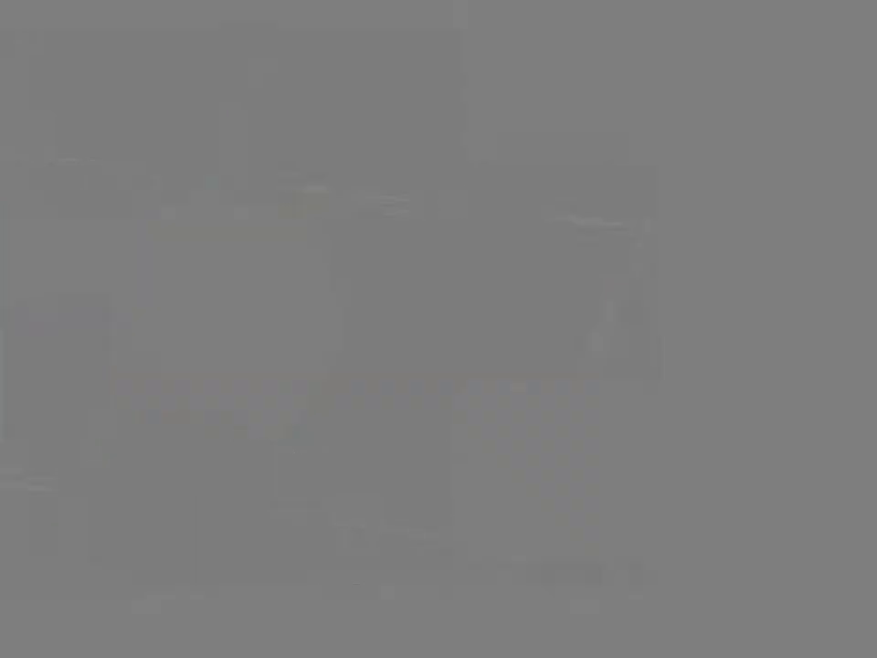